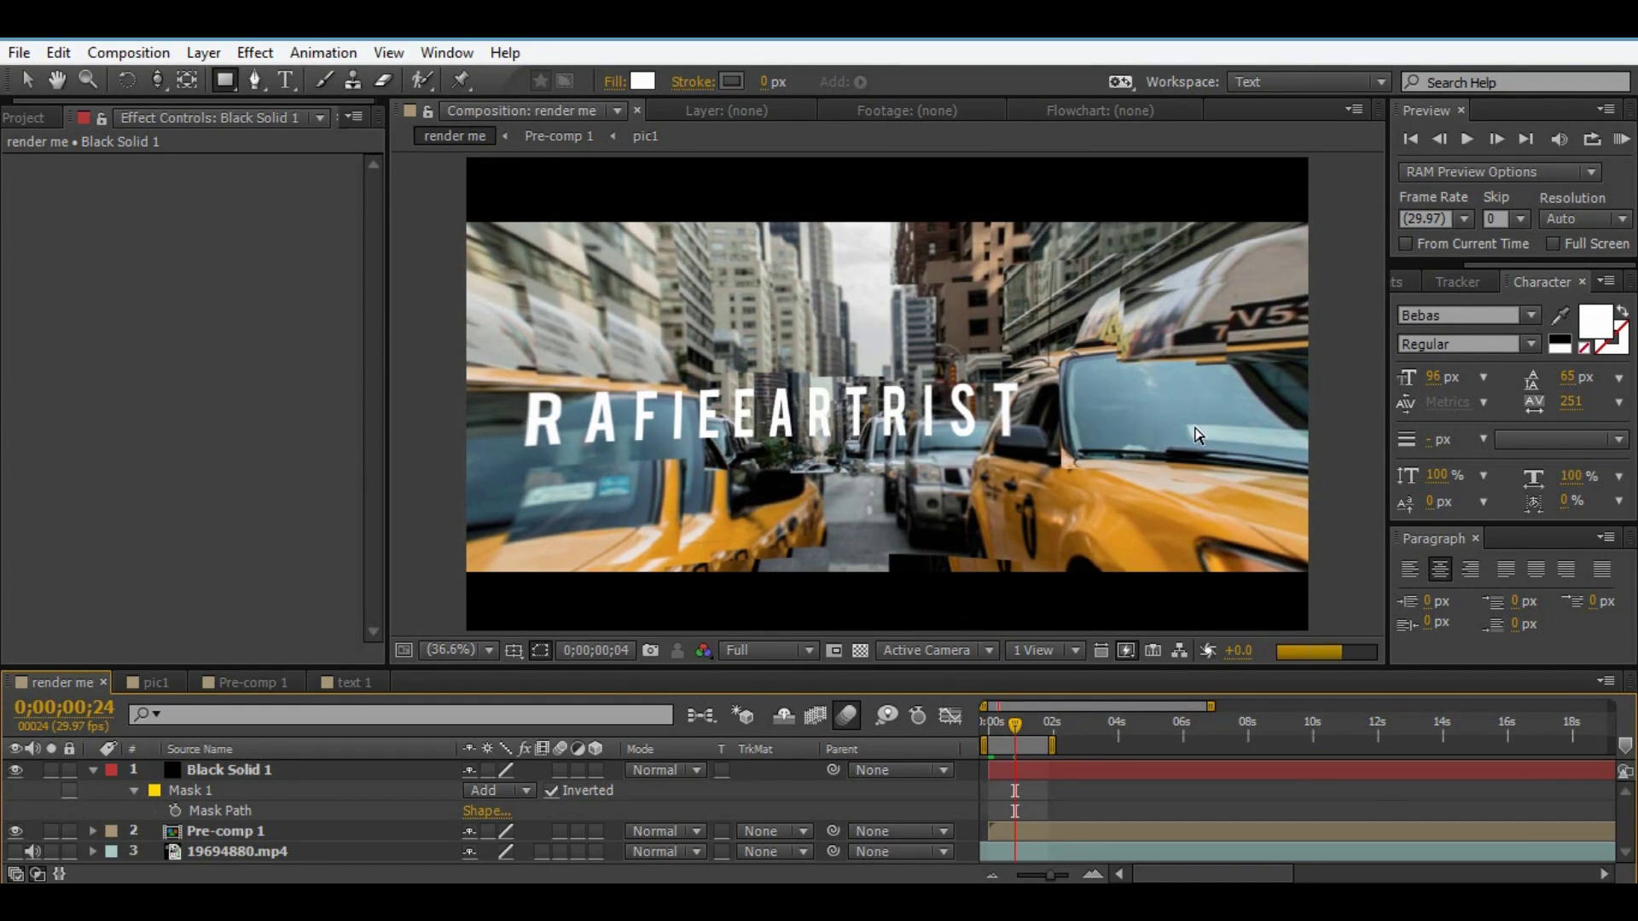
- Set the finished composition's preview resolution to Third and run a RAM preview of the effect
click(920, 512)
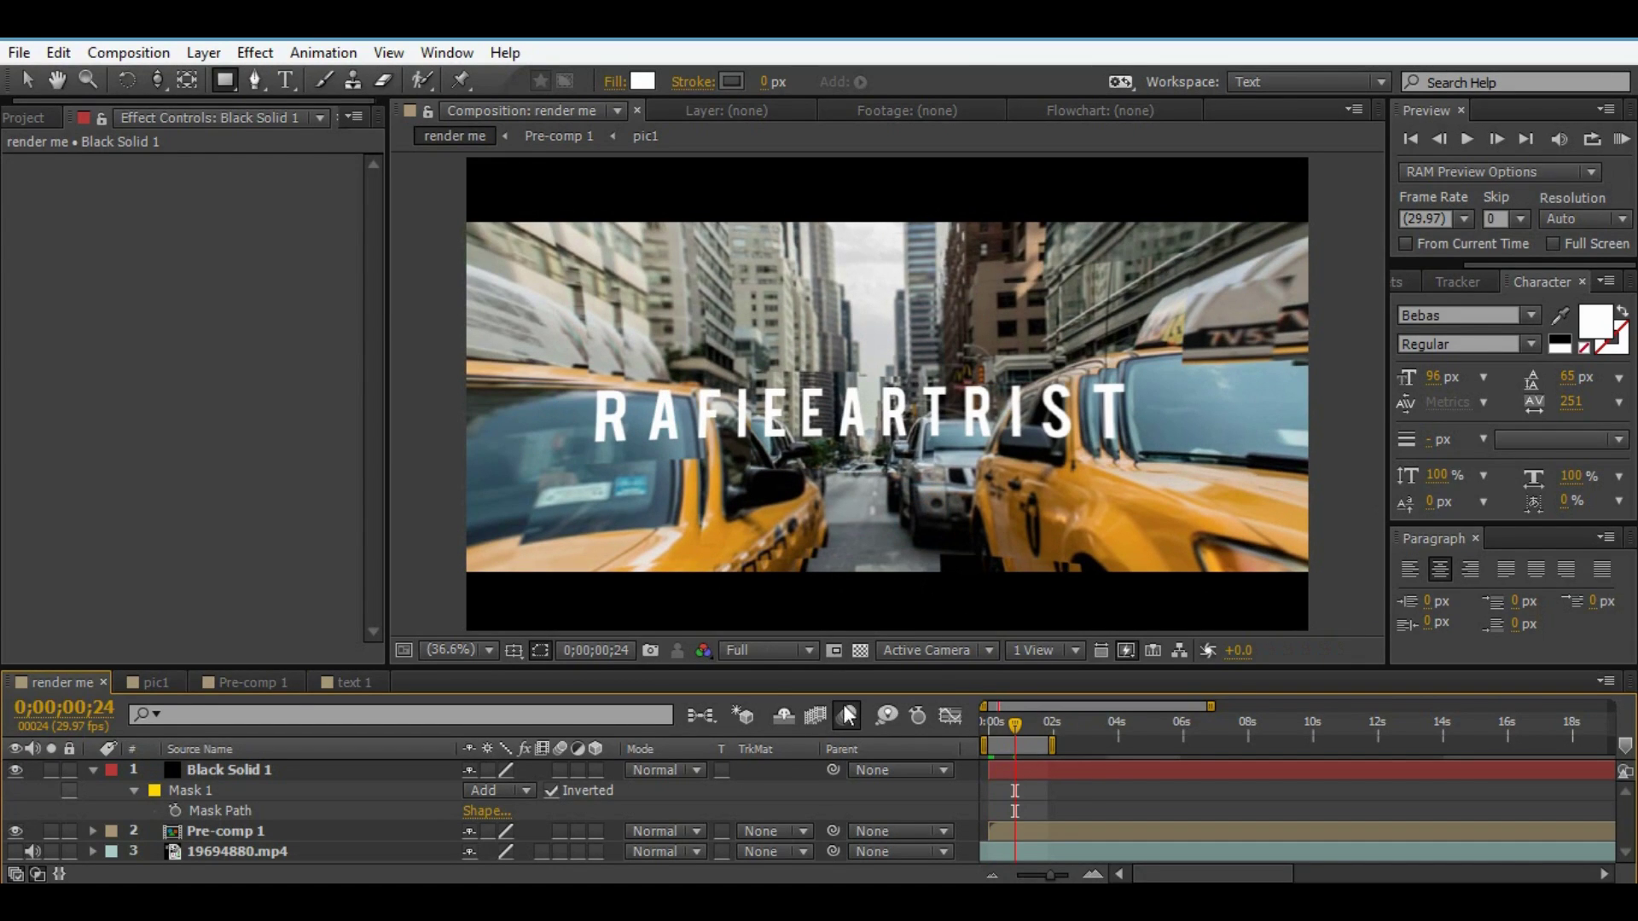
key(v)
click(768, 650)
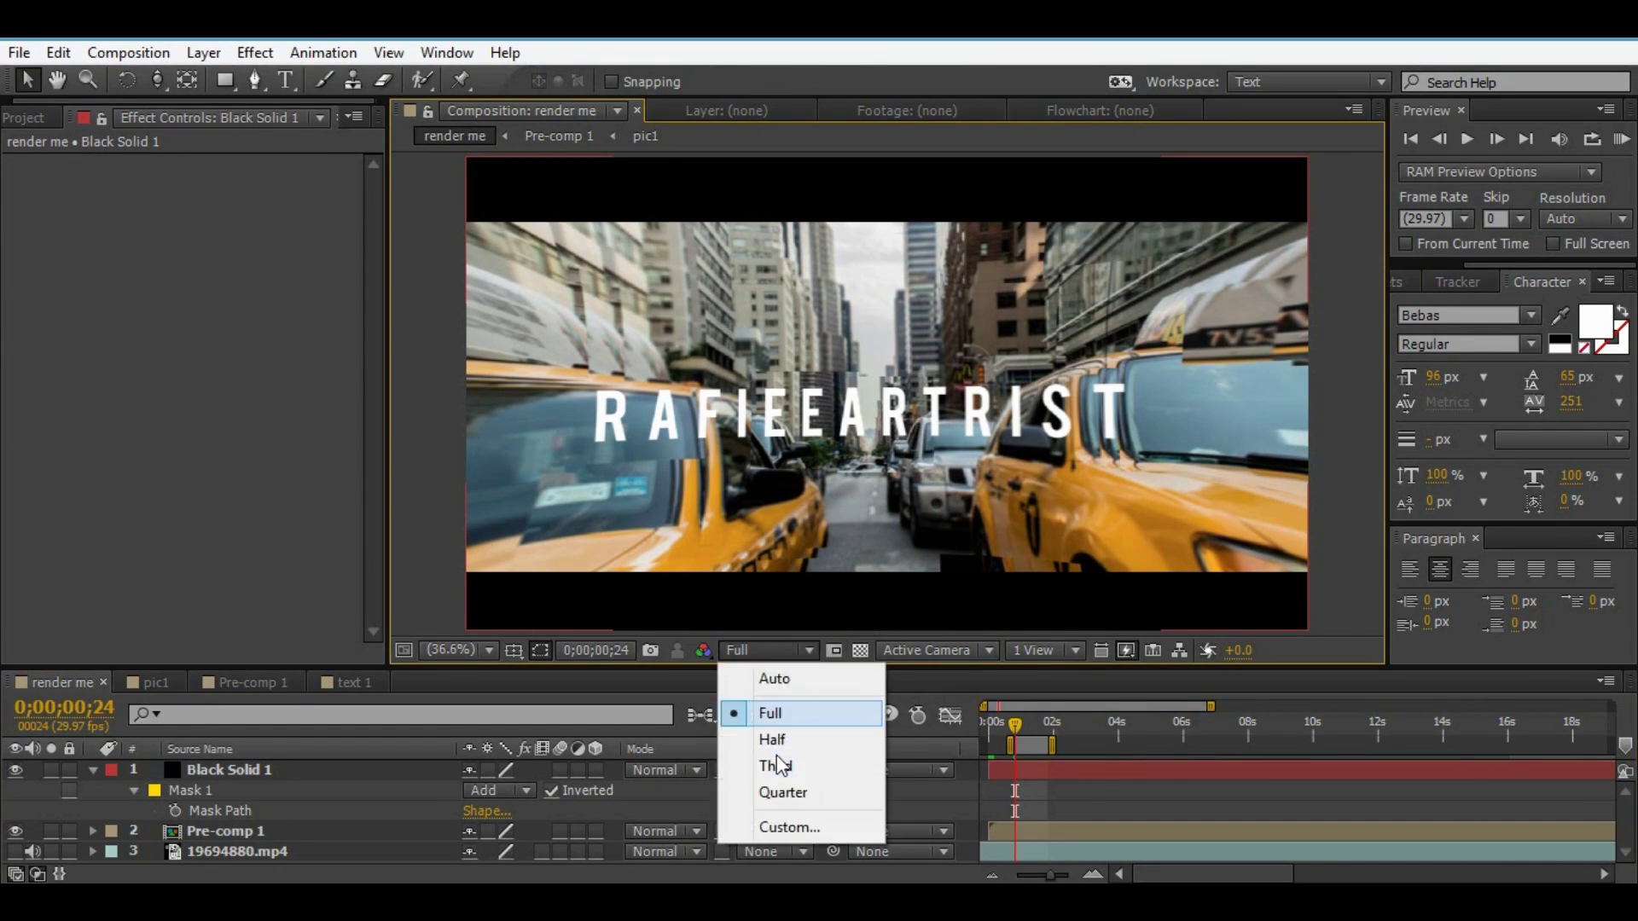
click(776, 766)
key(KP_0)
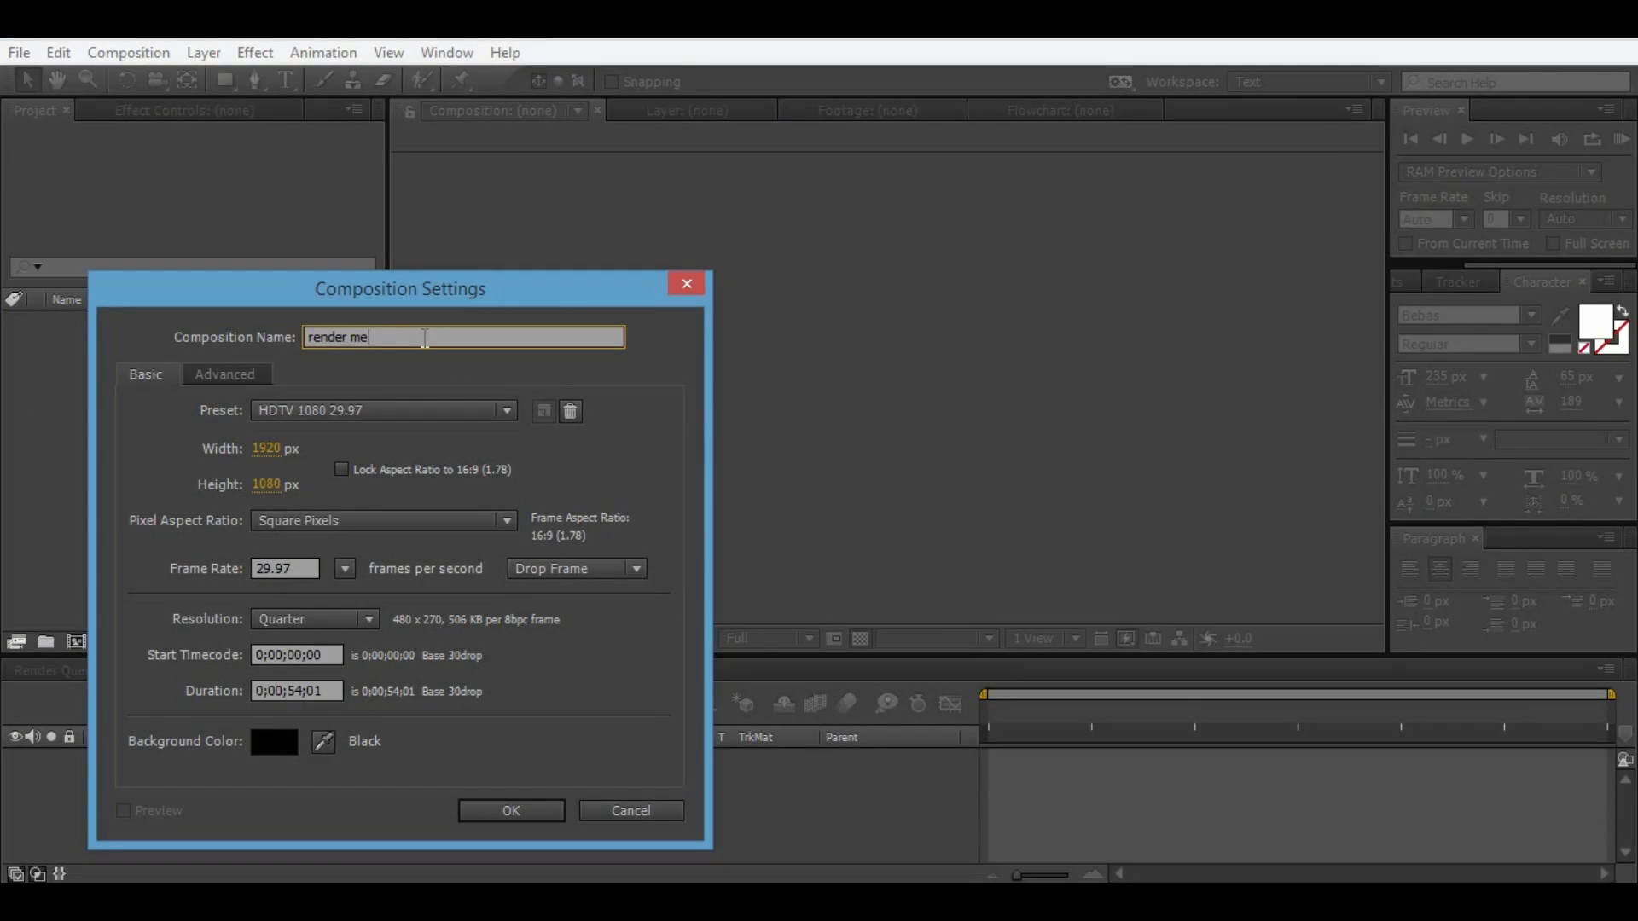
- Create an HDTV 1080 29.97 composition named render me and a second composition named pic1
key(Return)
click(76, 641)
text(pic1)
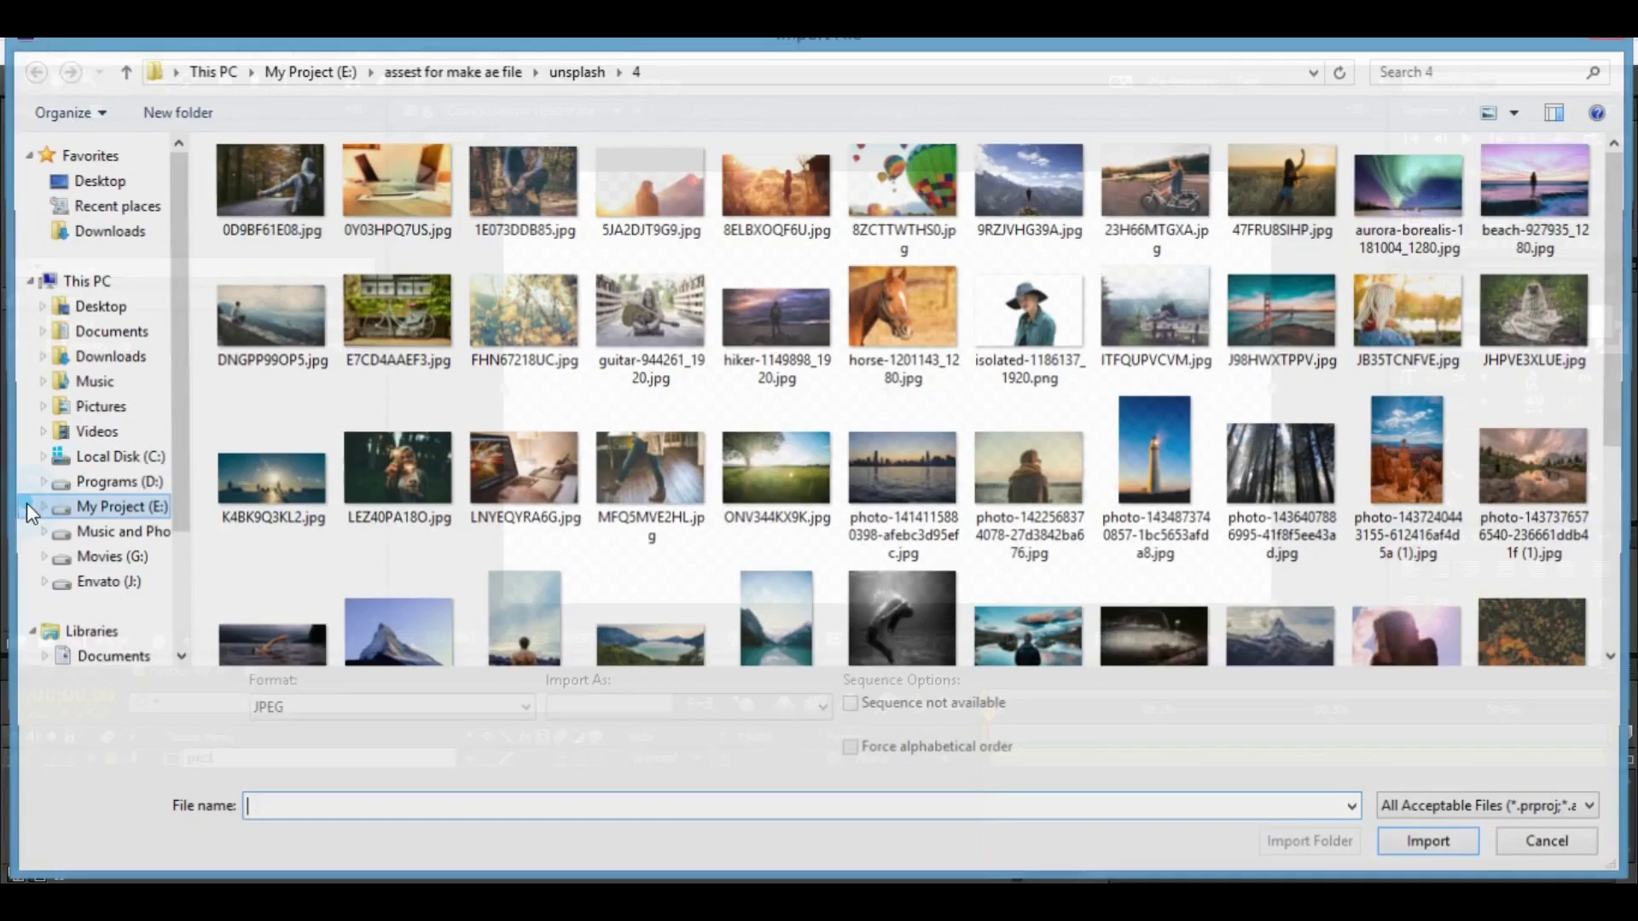
- Import the bridge photo and place it in the pic1 composition, scaled down to fit the frame
click(651, 457)
key(Return)
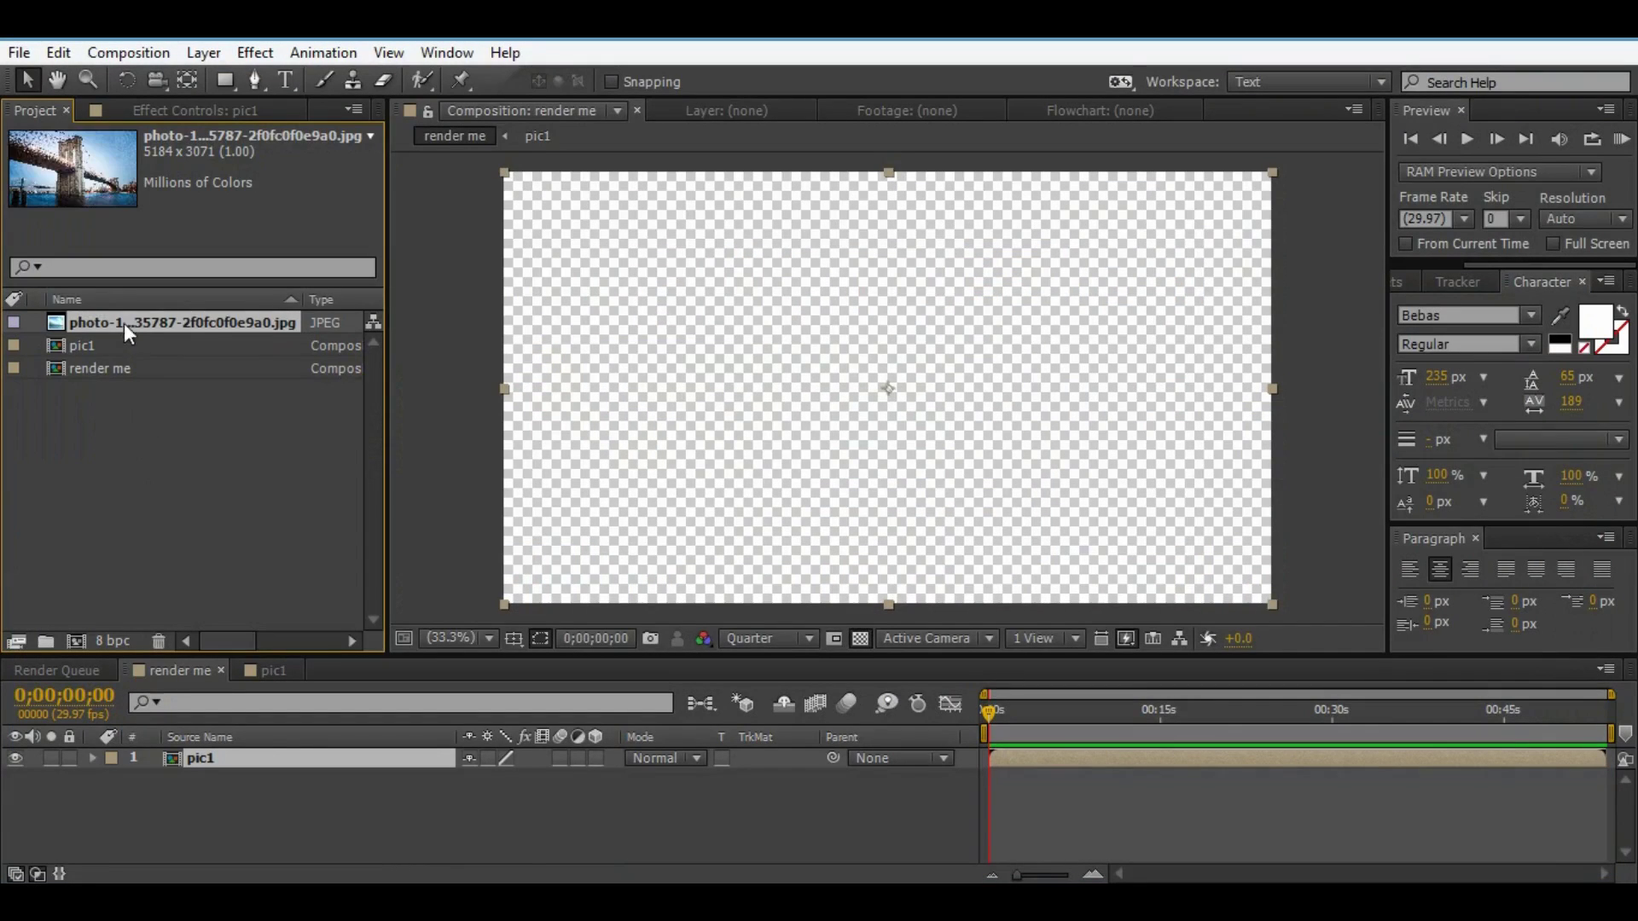
click(275, 671)
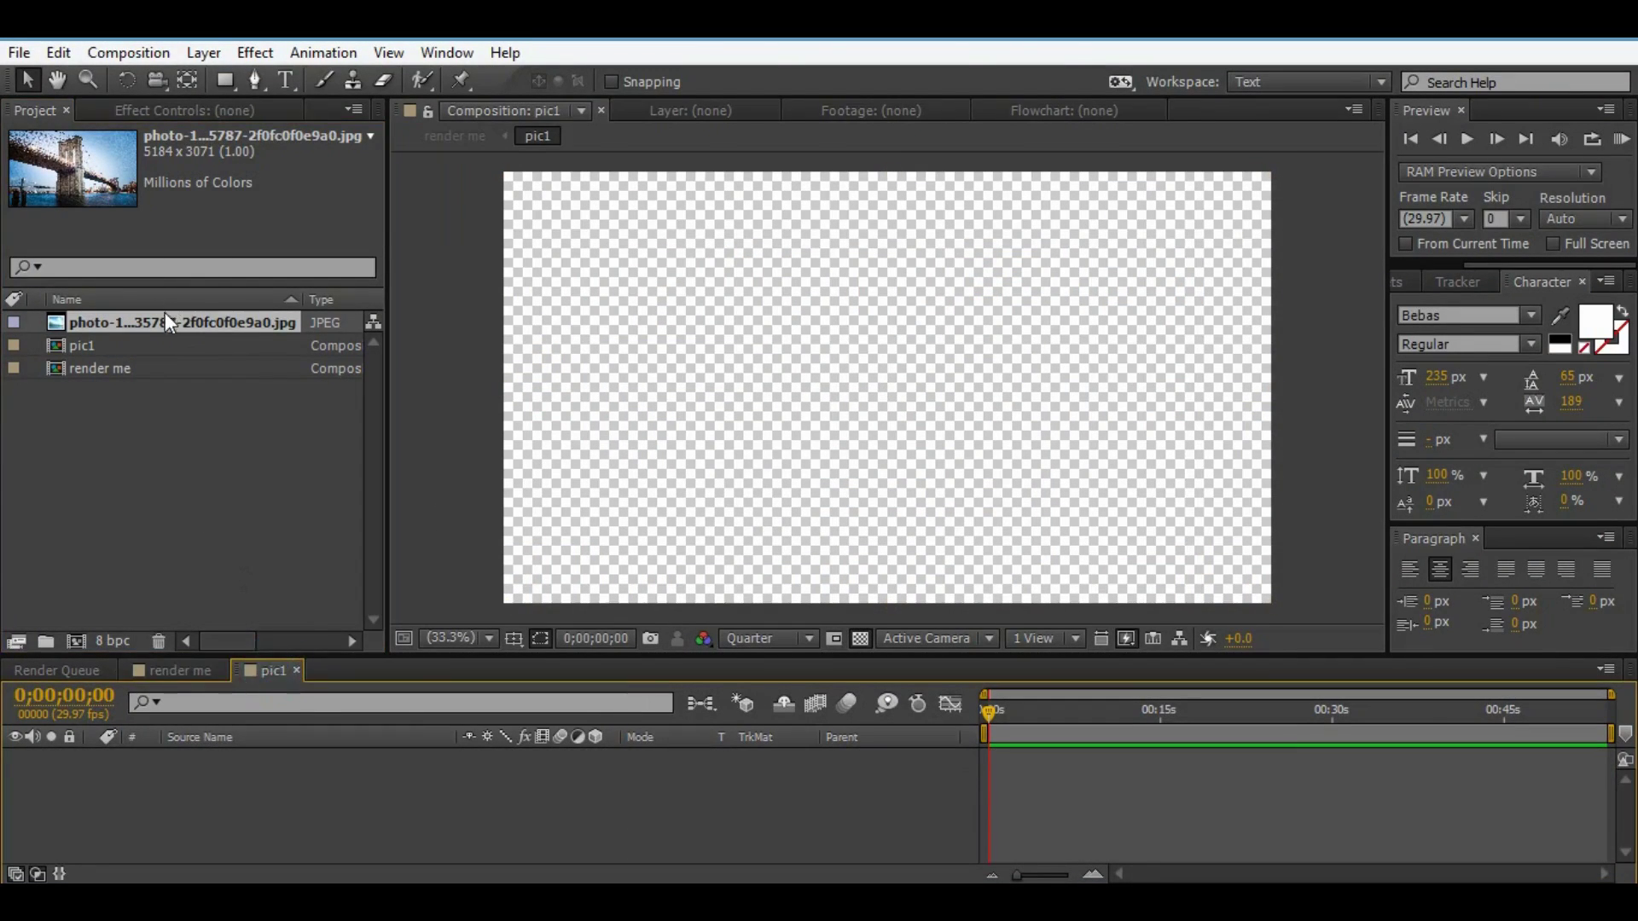
drag(166, 314, 335, 792)
key(s)
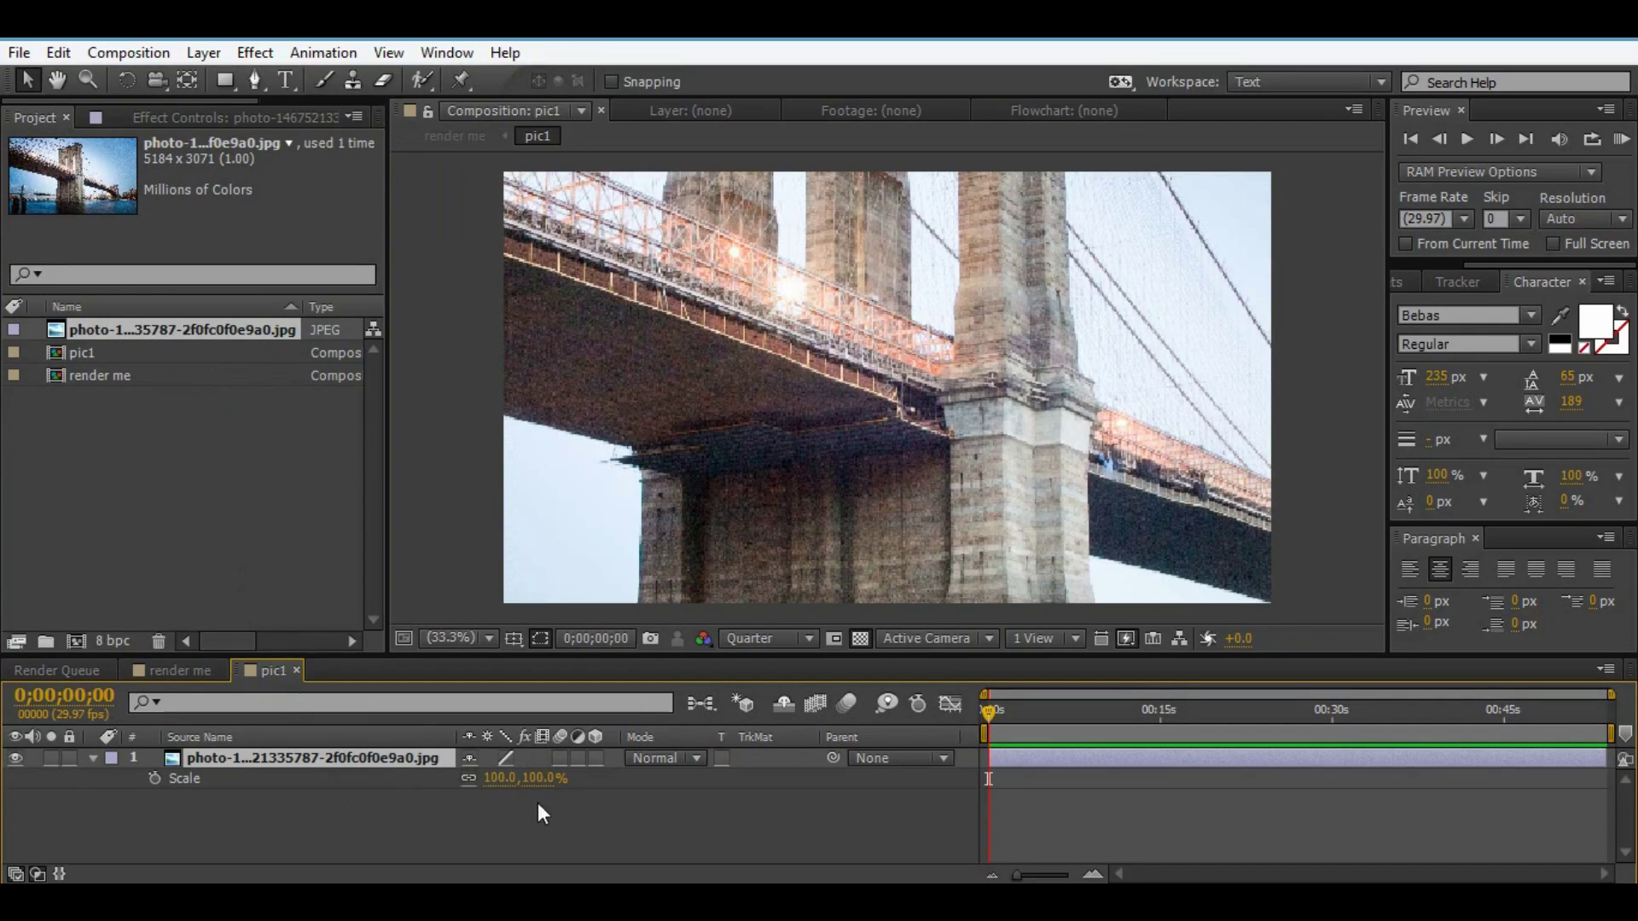
click(177, 671)
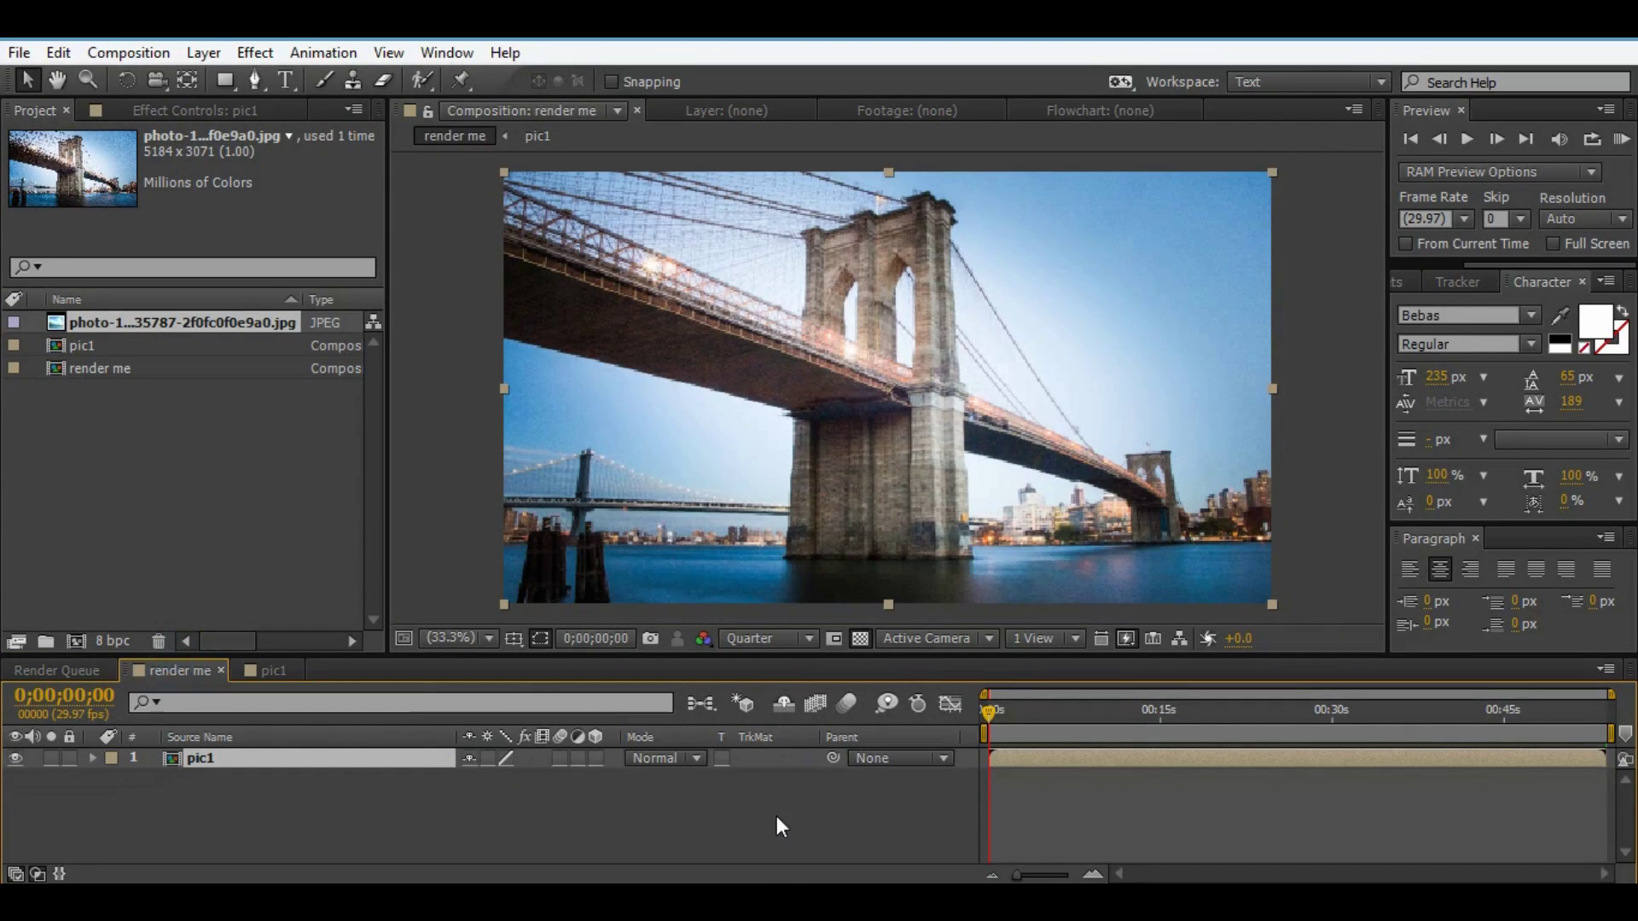
- Draw a small, roughly square mask over the upper-left corner of the pic1 layer in the render me composition
click(746, 852)
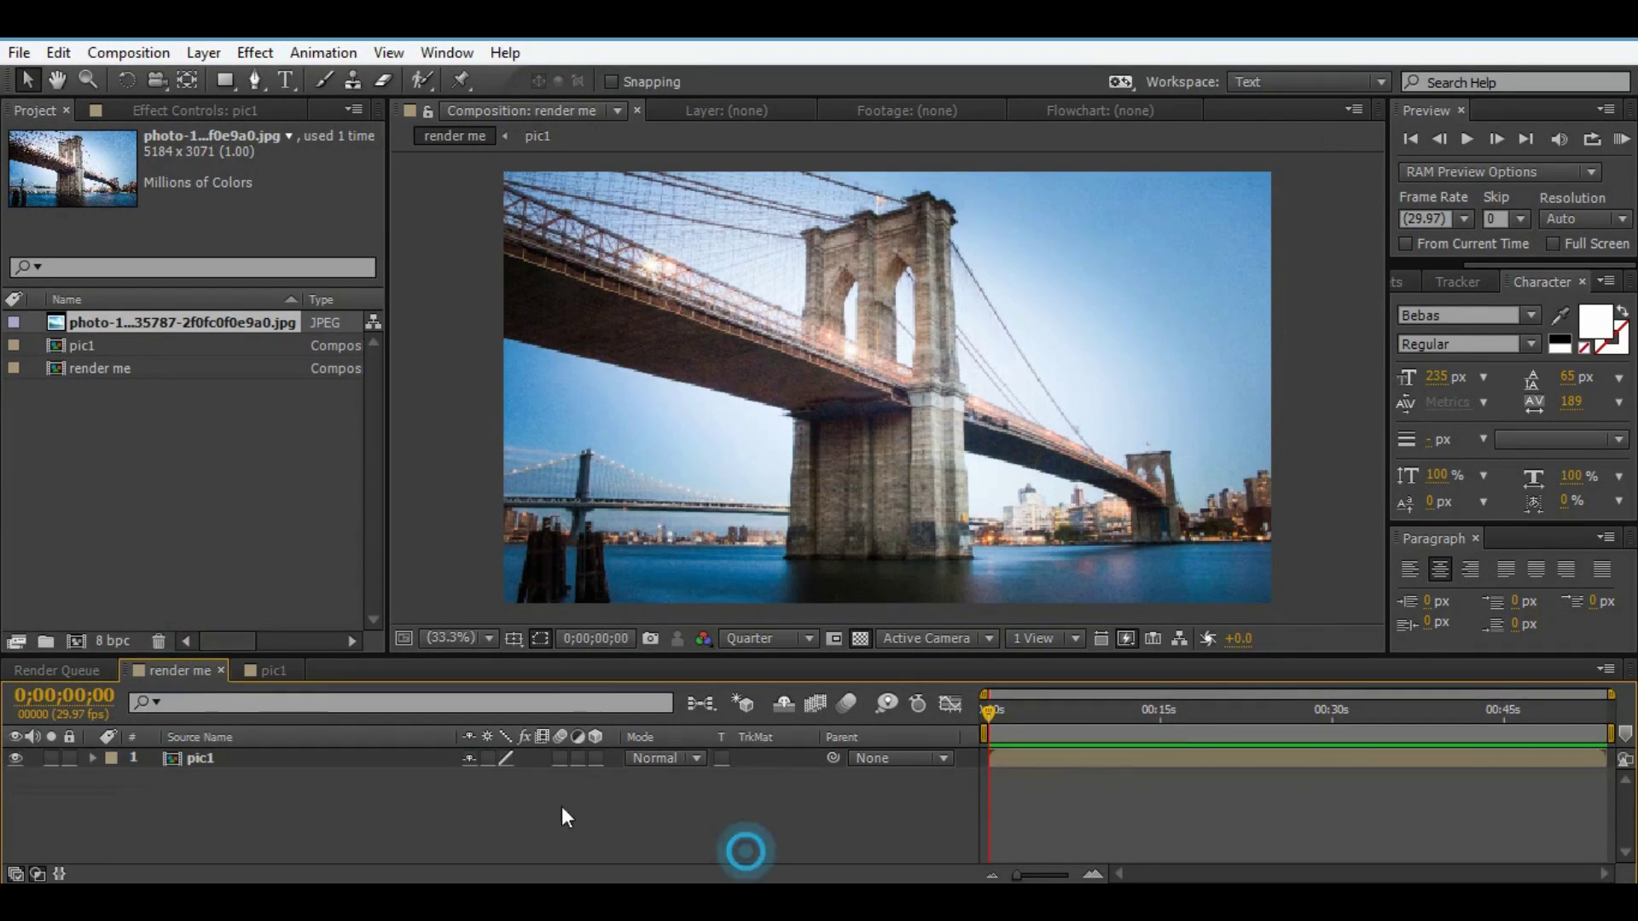
click(271, 759)
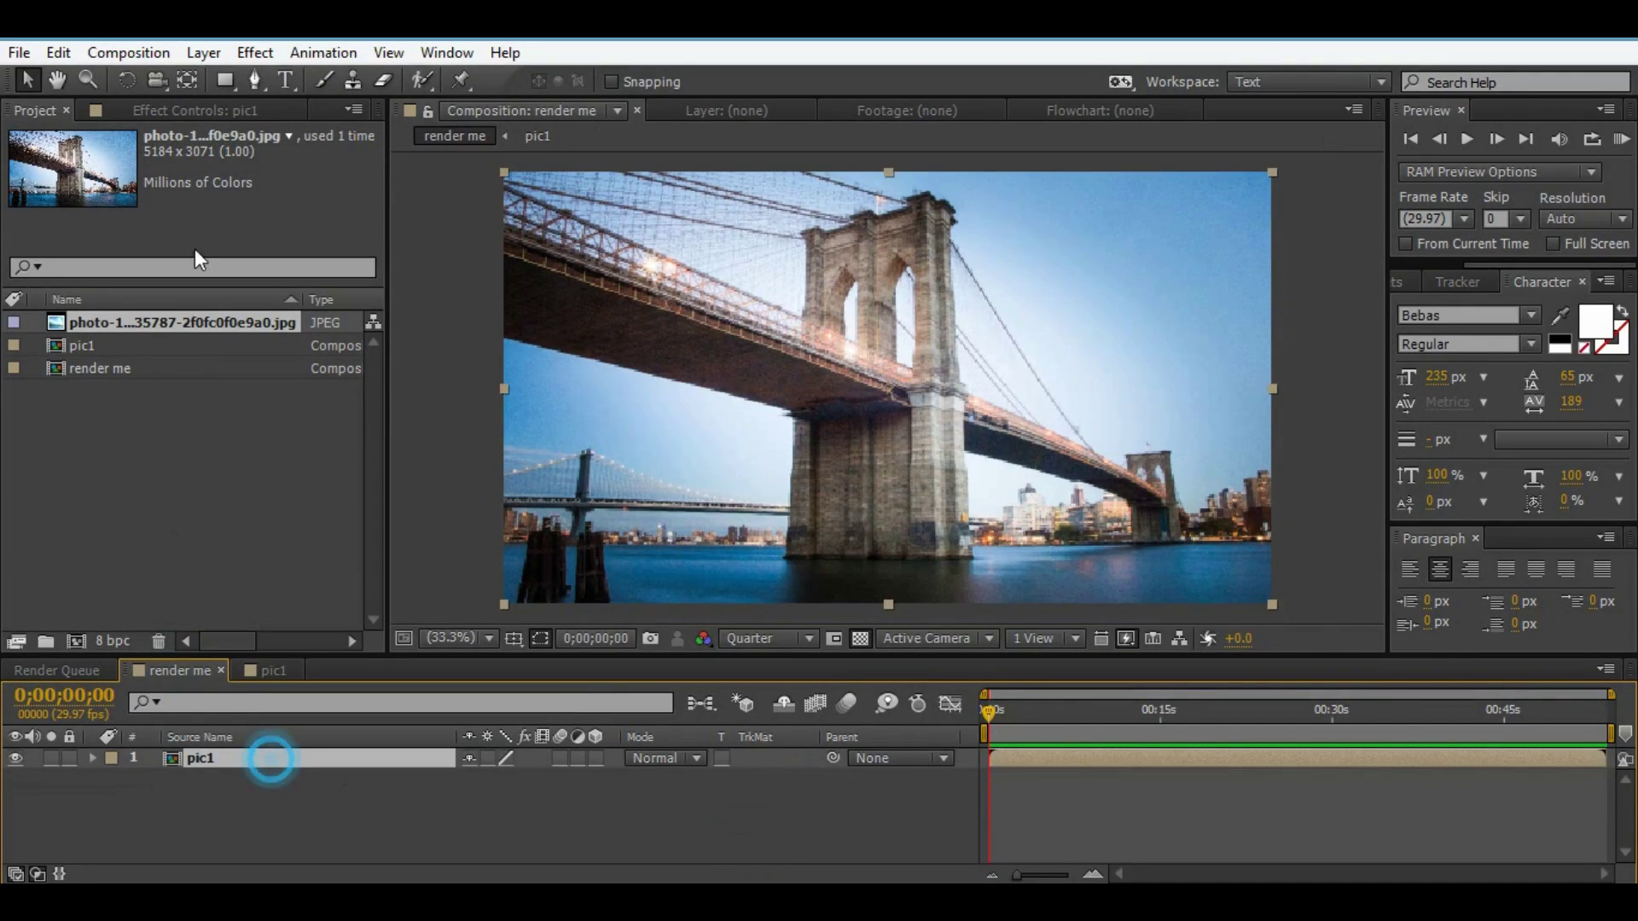
click(224, 82)
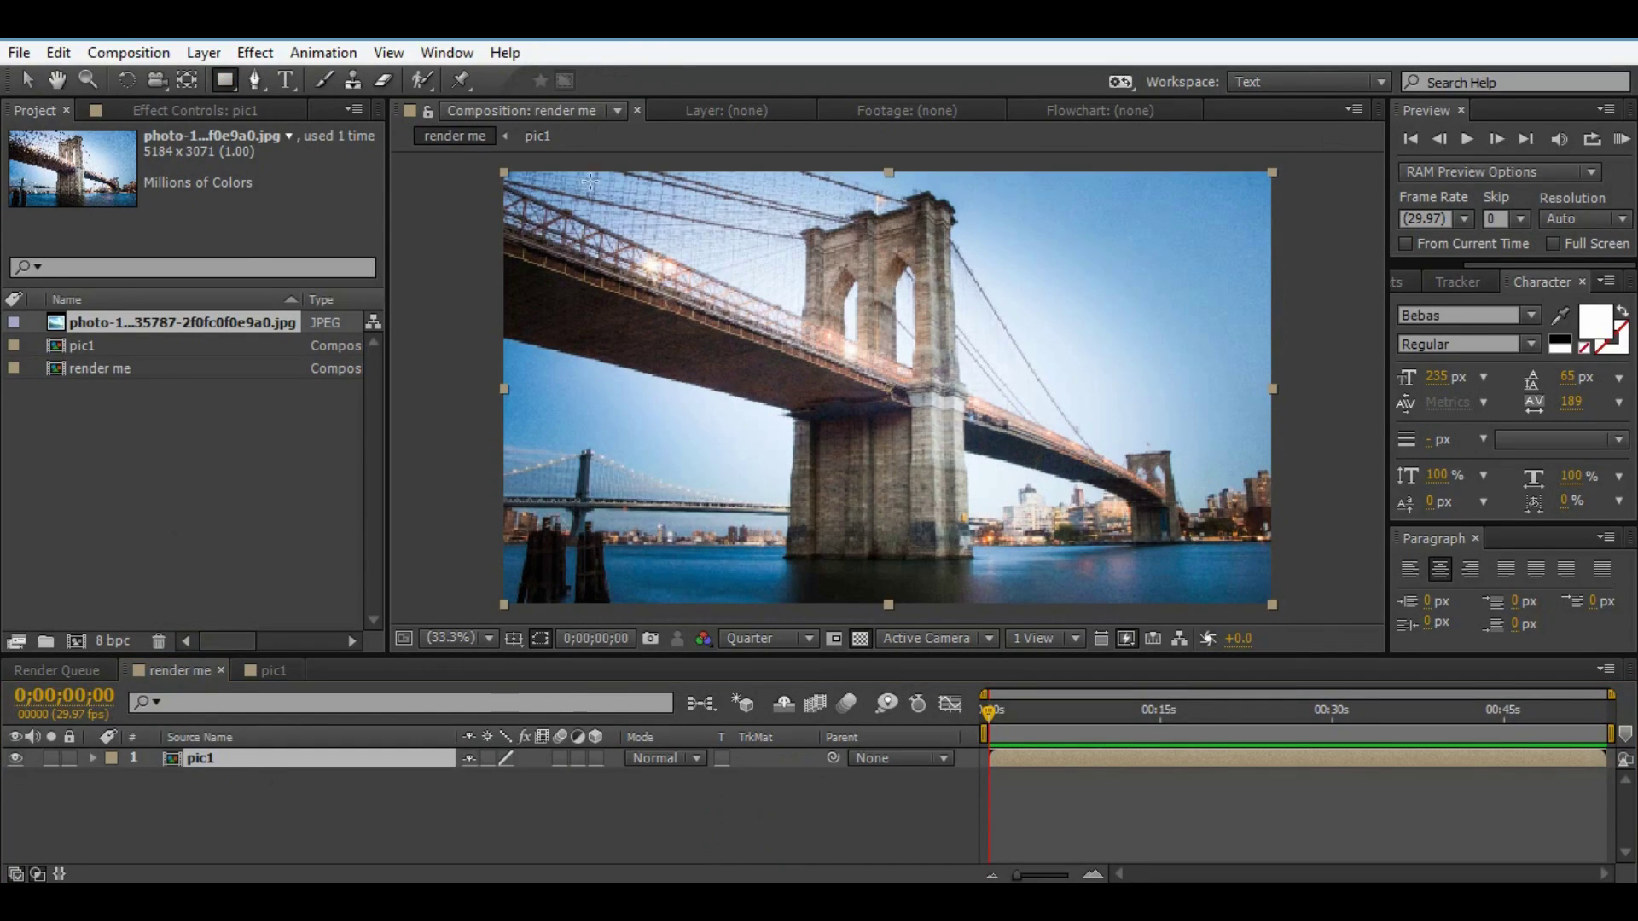
drag(565, 166, 493, 240)
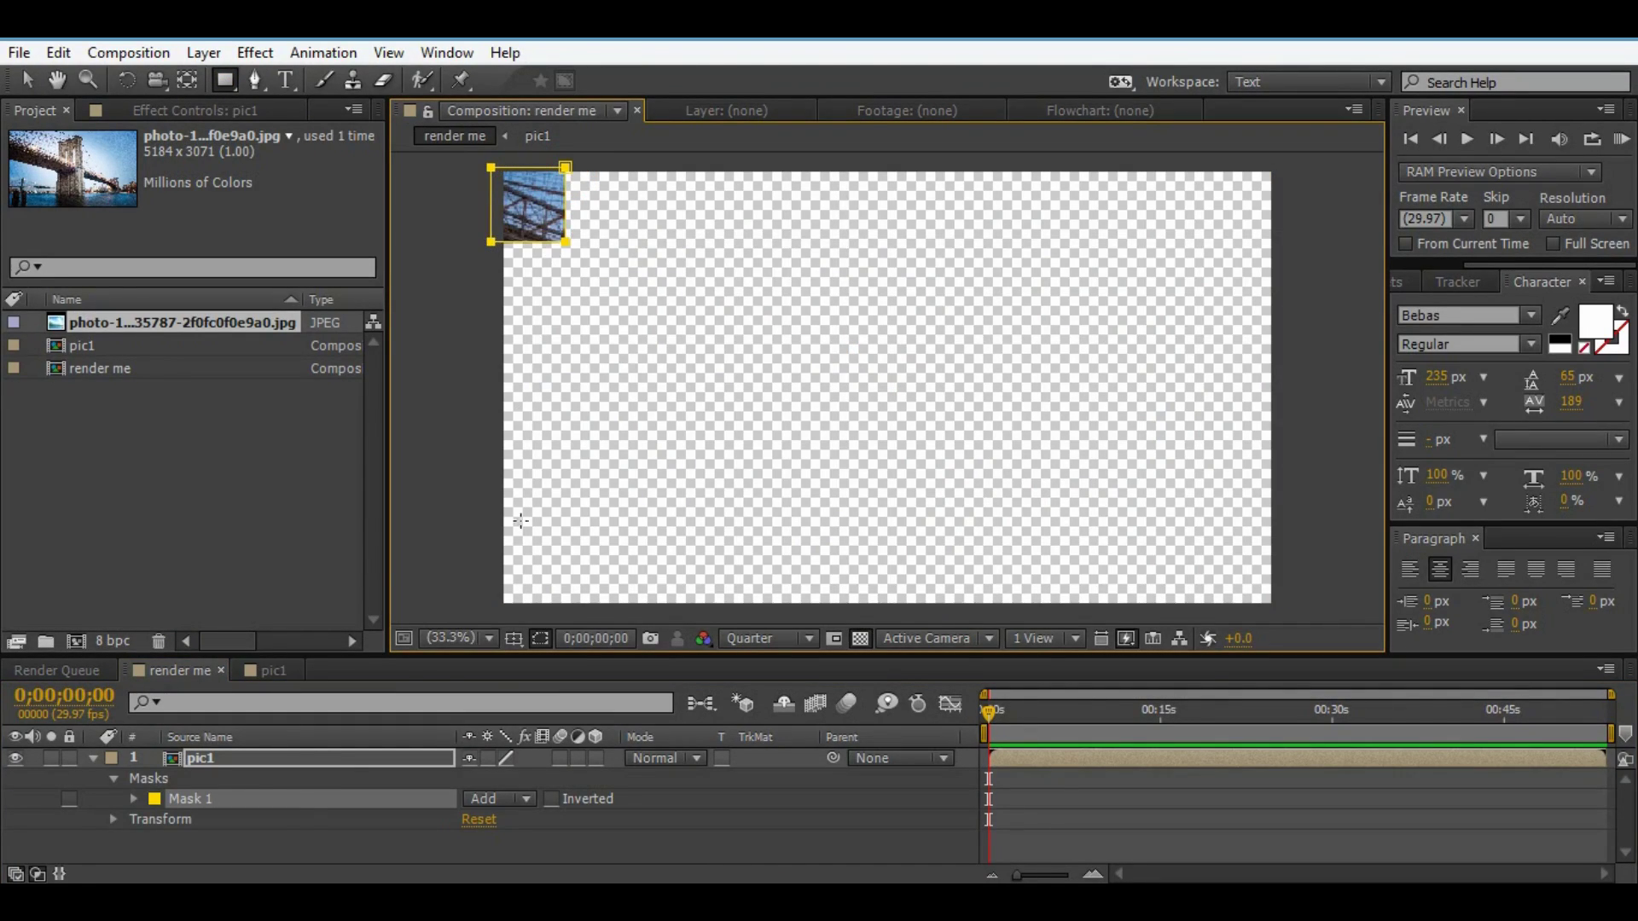
- Copy the masked pic1 layer and paste it as a second layer in render me
click(305, 761)
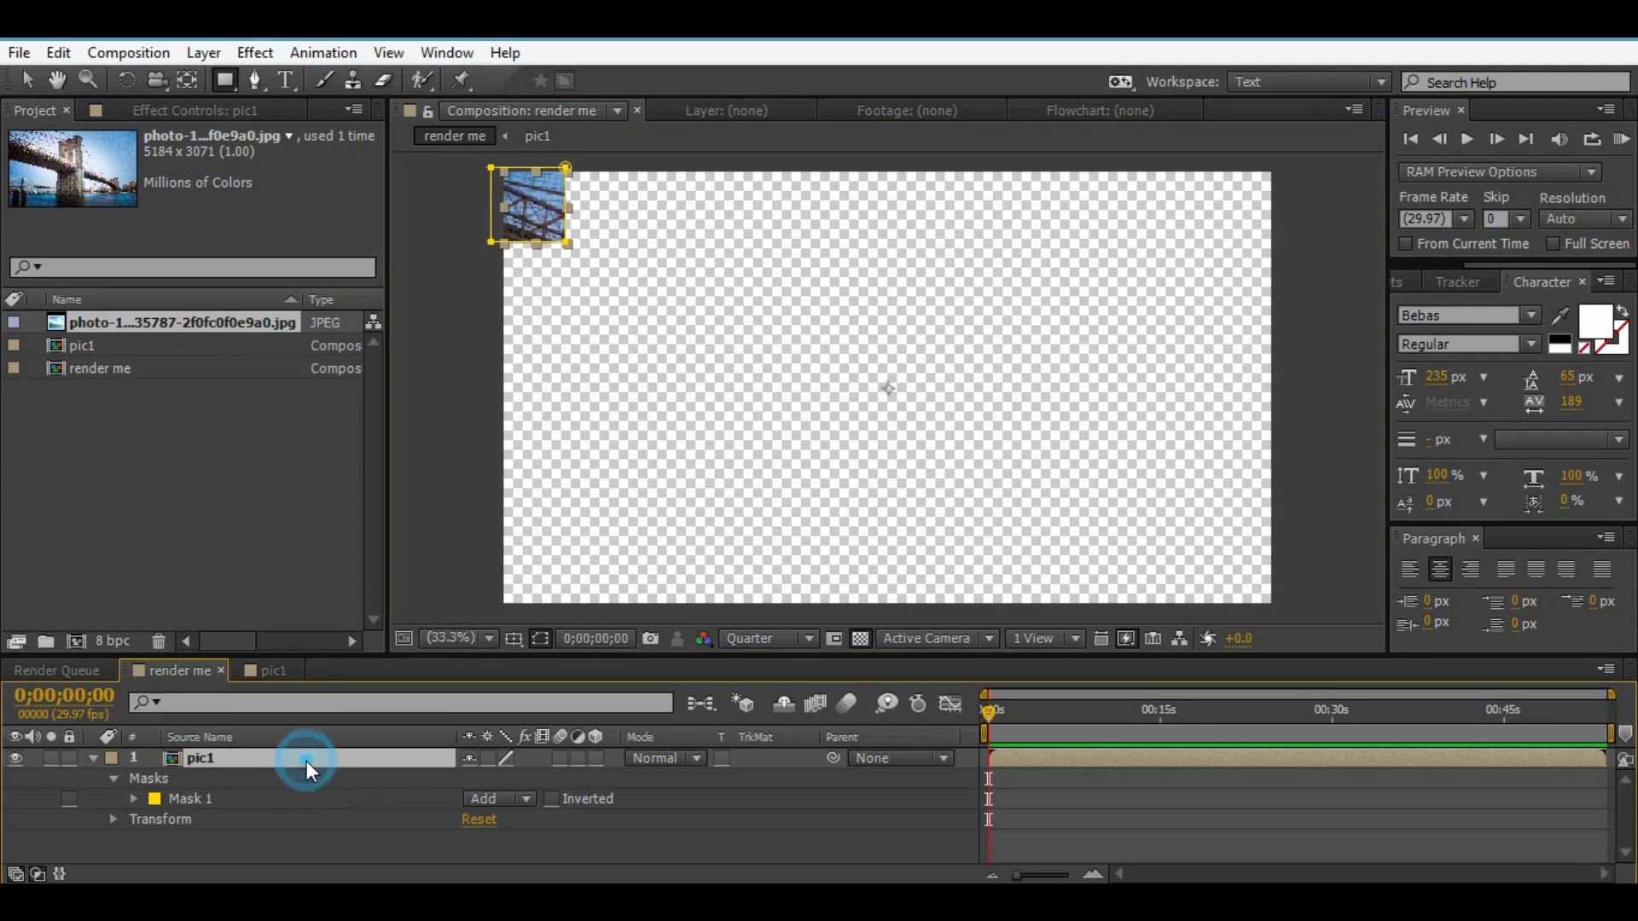
click(205, 53)
mouse_move(61, 52)
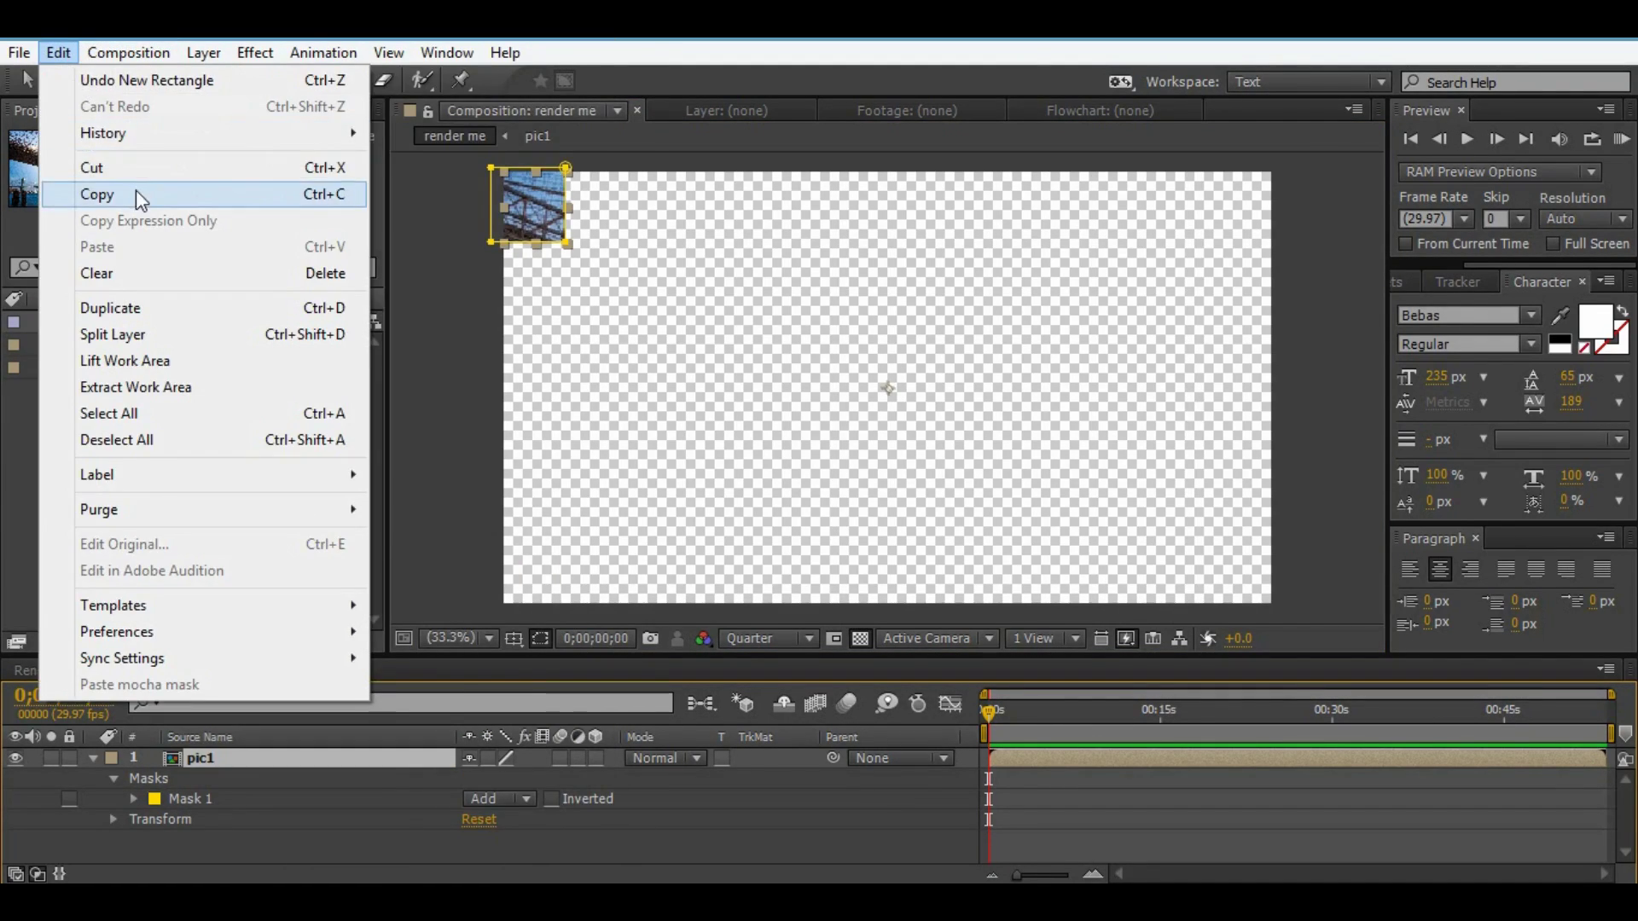
click(137, 195)
click(60, 54)
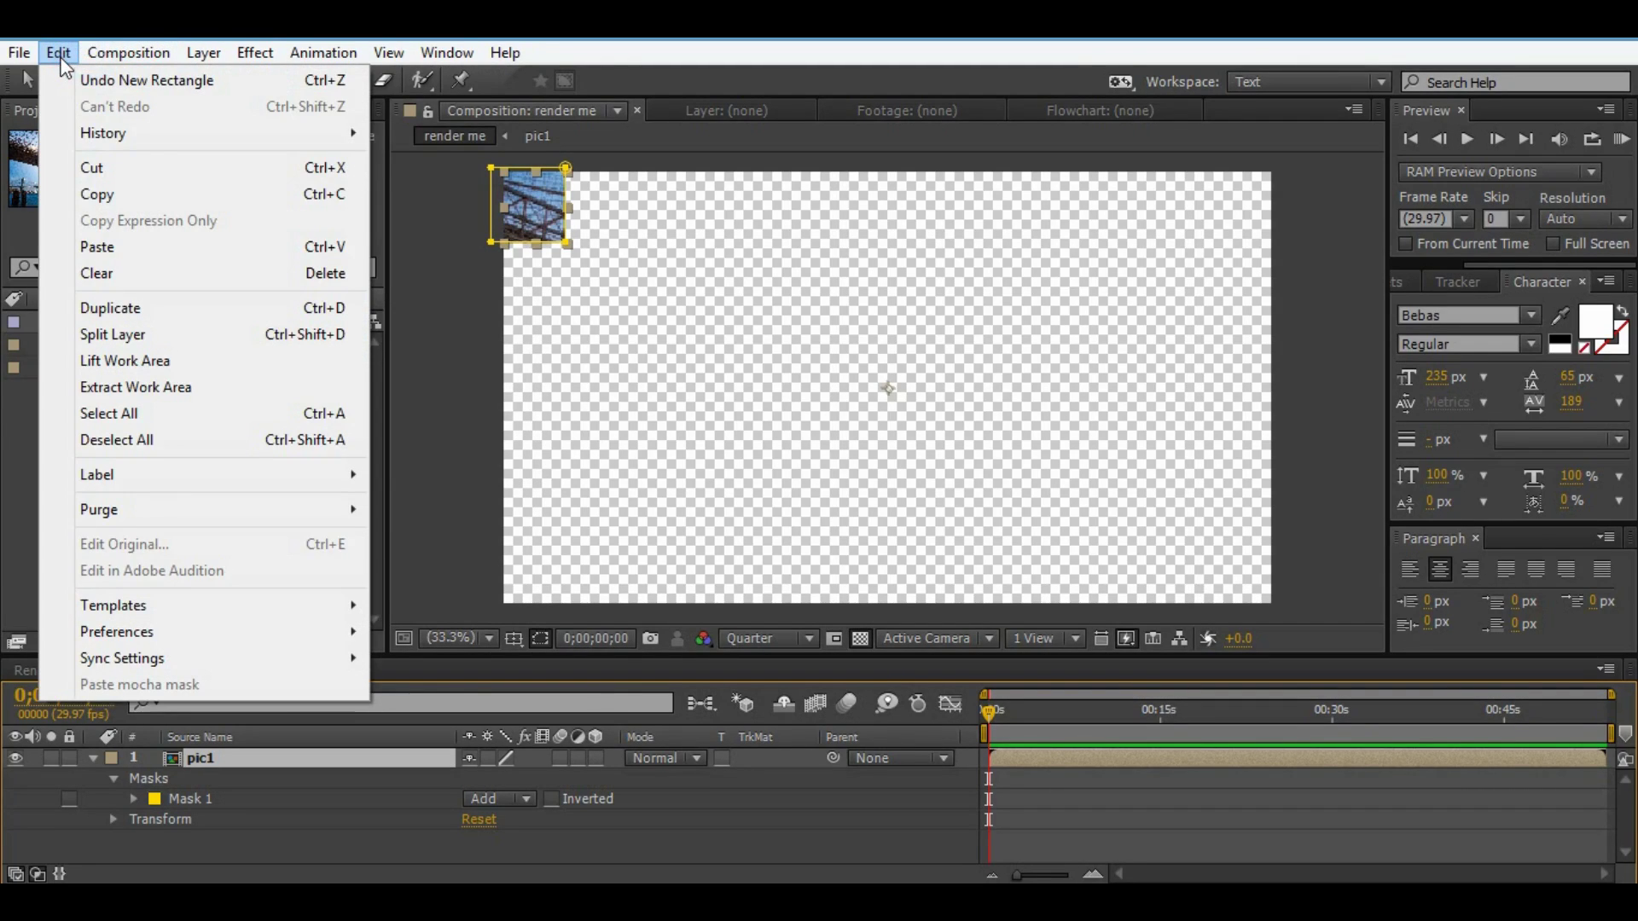
click(145, 247)
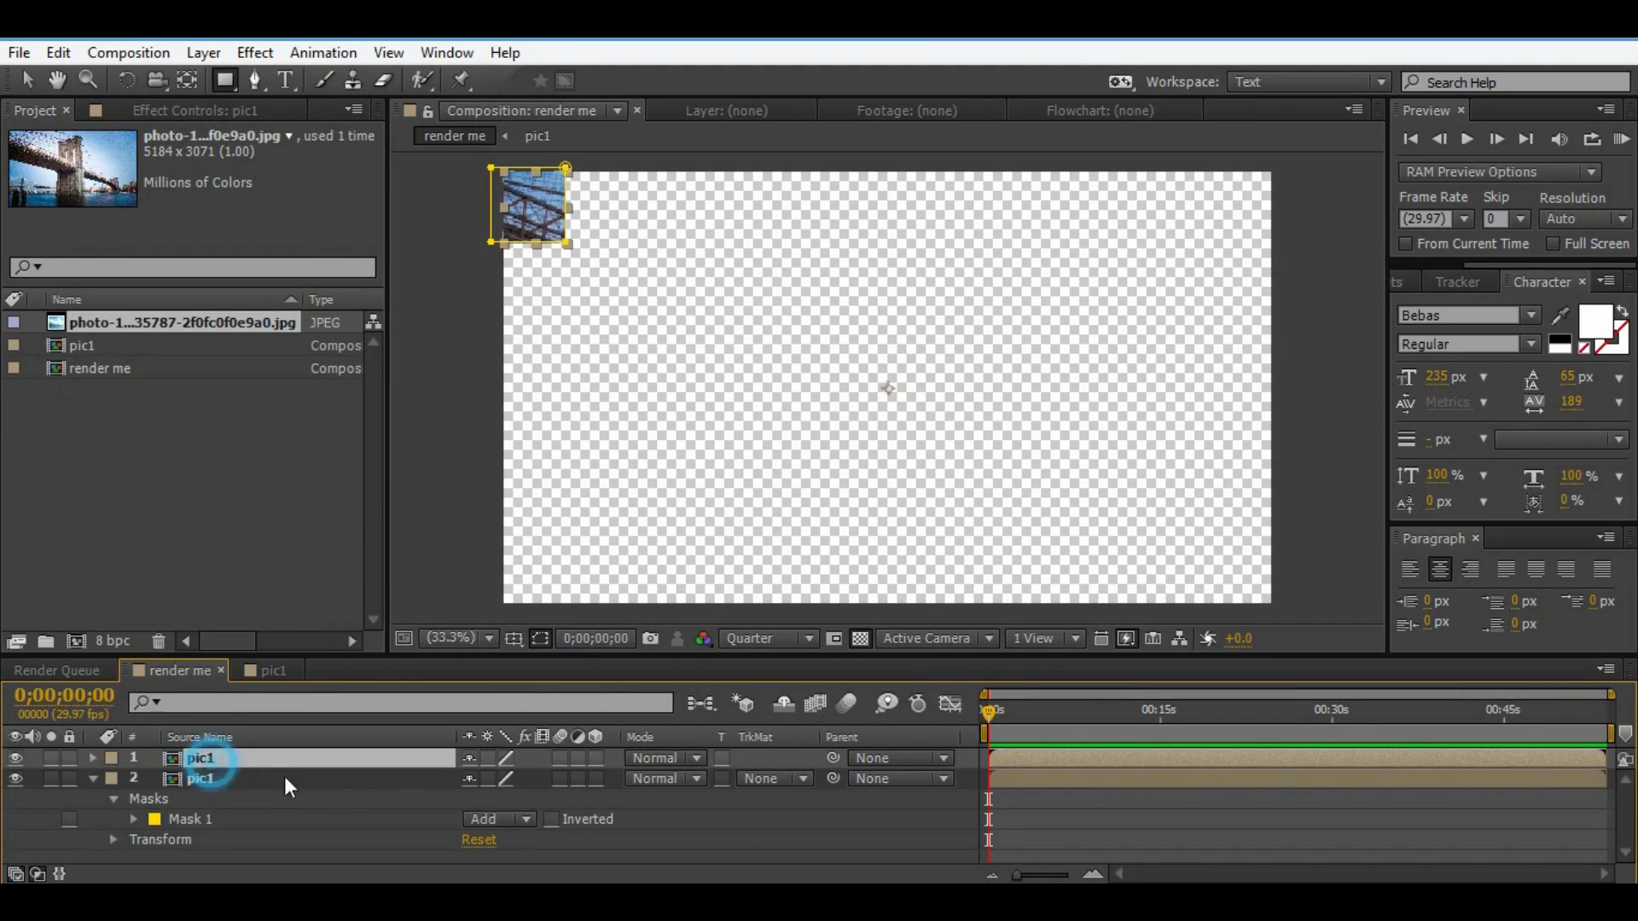
- Move the pasted layer's Mask 1 to the right so its tile sits beside the first one
key(m)
click(209, 777)
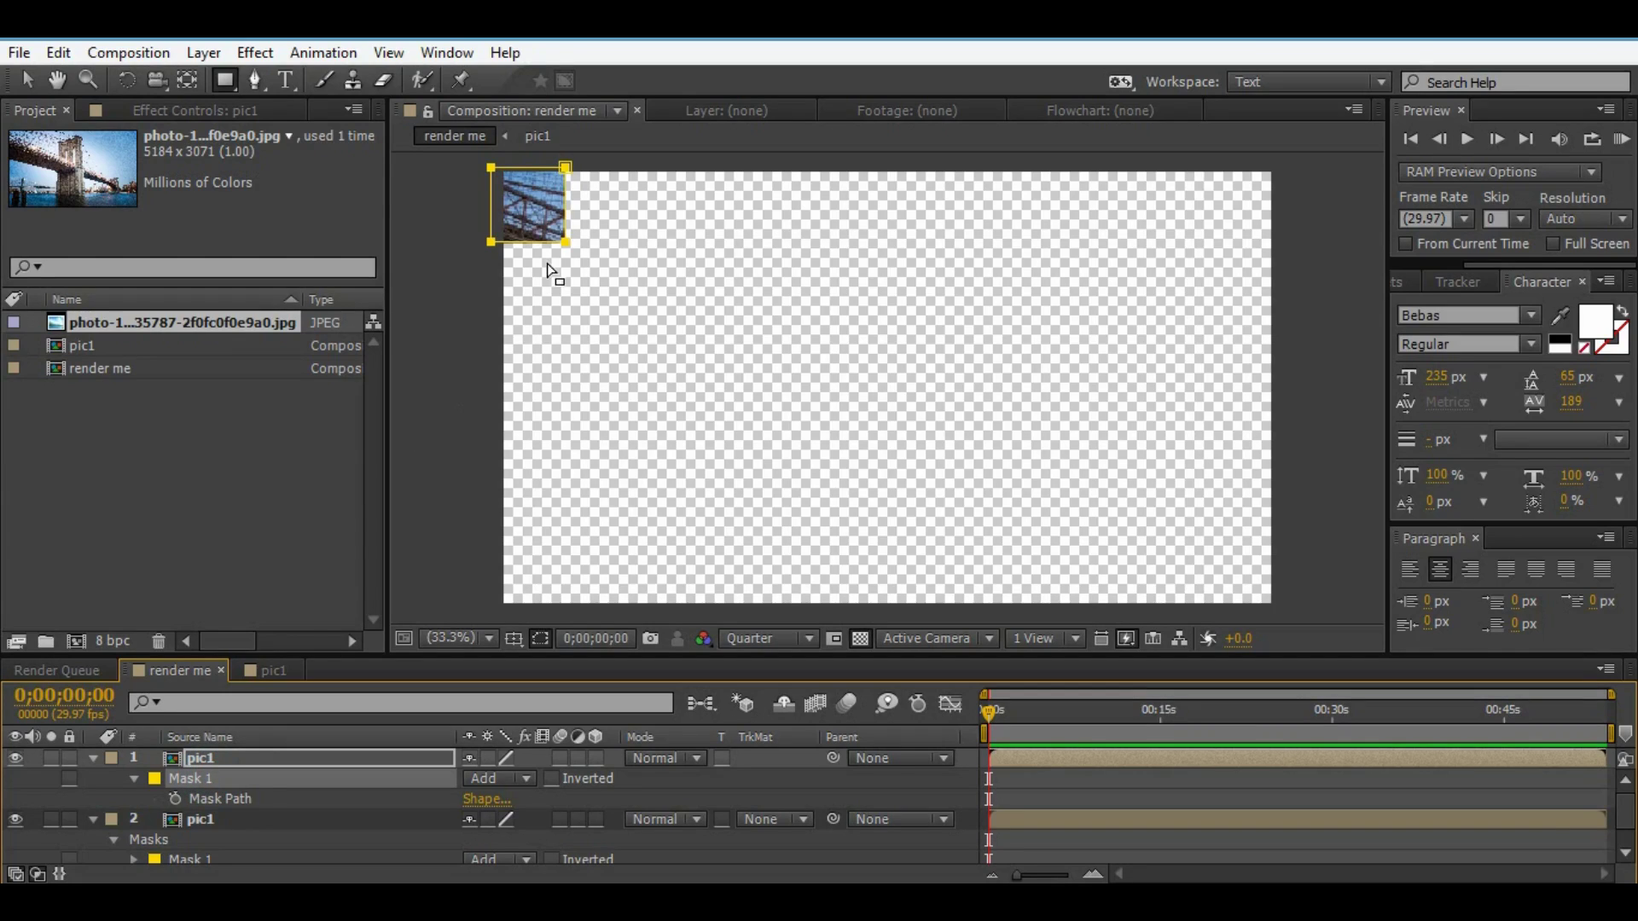
key(v)
double_click(561, 240)
drag(513, 225, 601, 225)
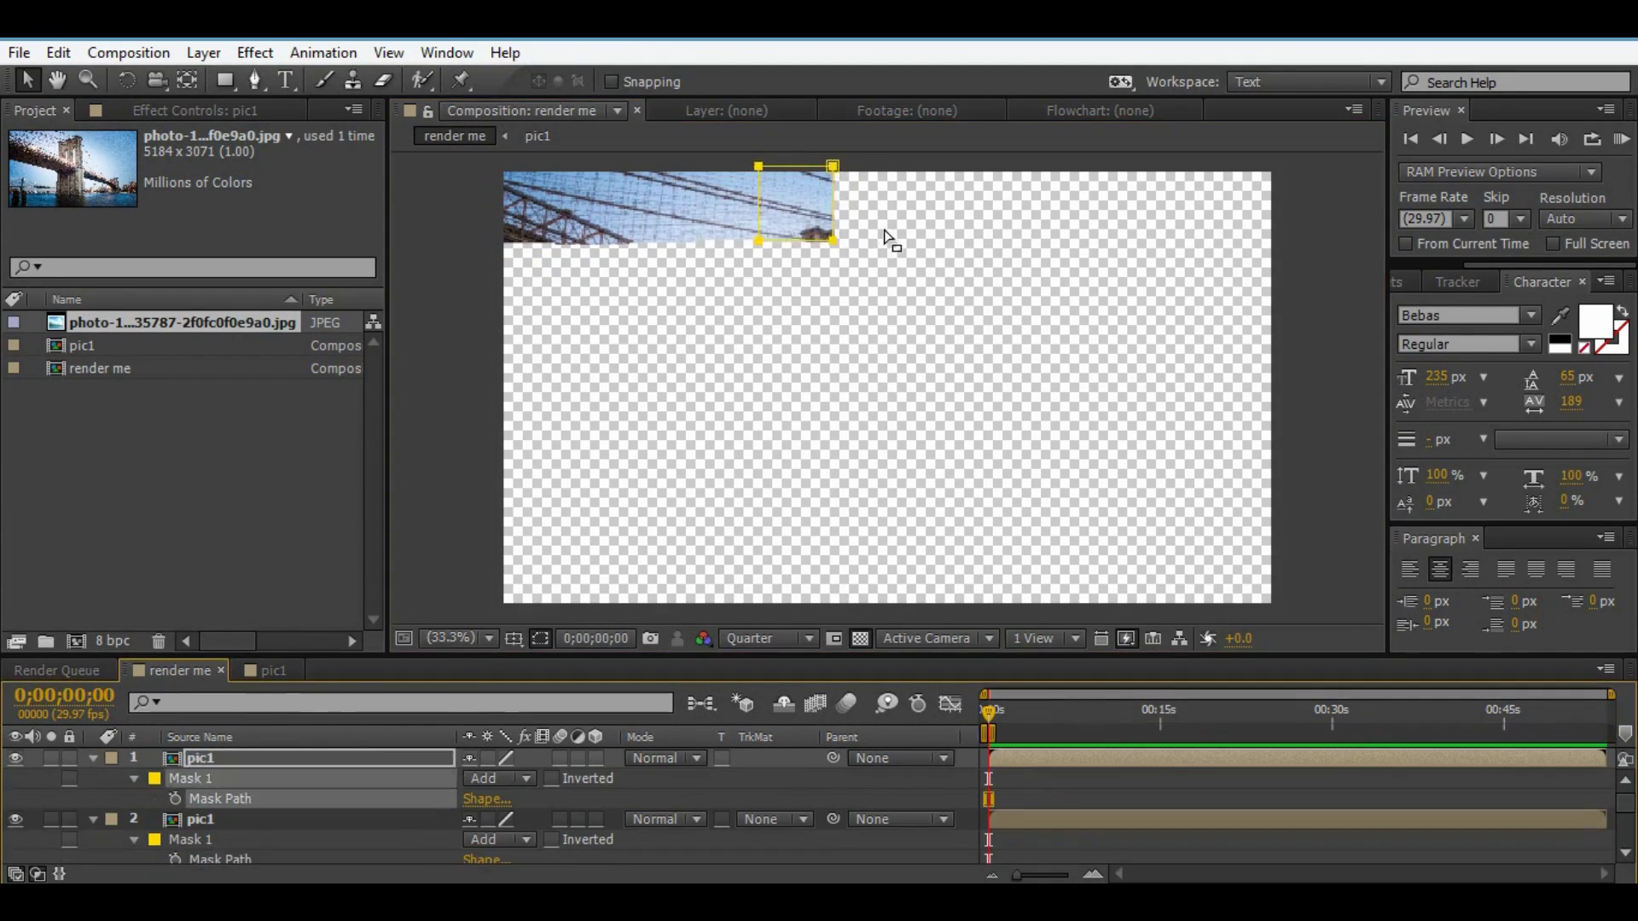
- Duplicate the masked pic1 layer repeatedly and shift each copy's mask, row by row, until tiles cover all but the bottom strip of the frame
key(ctrl+d)
drag(811, 240, 652, 314)
key(m)
key(ctrl+d)
key(ctrl+d)
click(234, 758)
key(ctrl+d)
click(234, 758)
key(ctrl+d)
double_click(1166, 225)
key(ctrl+d)
key(ctrl+d)
click(221, 760)
key(ctrl+d)
click(248, 760)
key(ctrl+d)
click(249, 761)
key(ctrl+d)
click(267, 759)
key(ctrl+d)
click(239, 759)
key(ctrl+d)
click(227, 758)
key(ctrl+d)
click(219, 760)
key(ctrl+d)
click(202, 761)
key(ctrl+d)
click(253, 760)
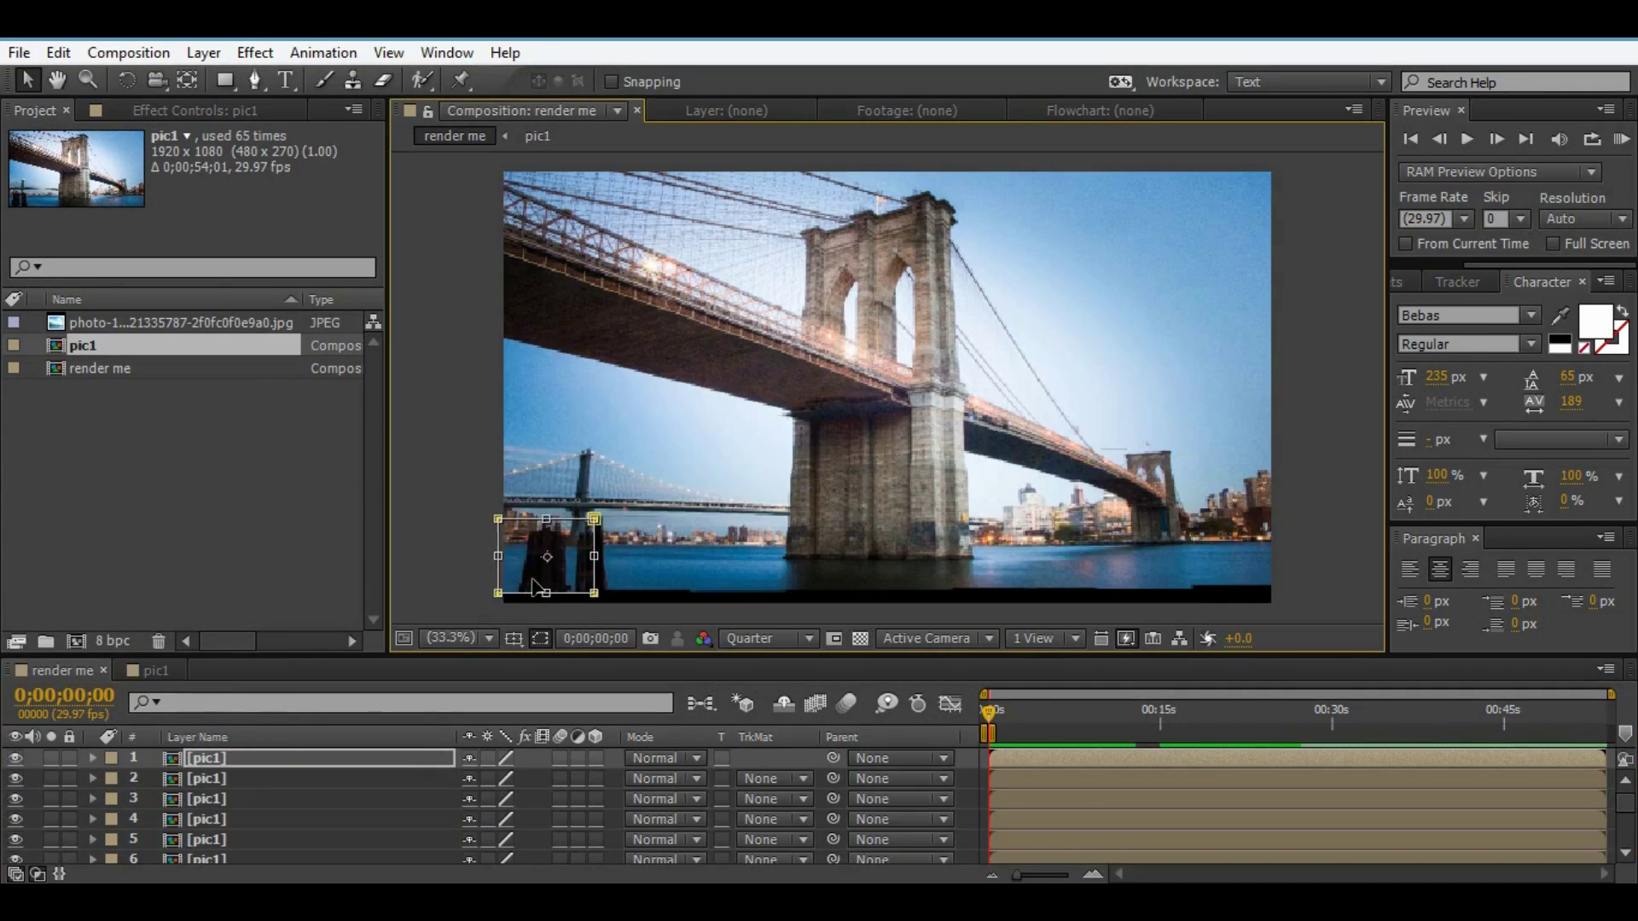
click(970, 760)
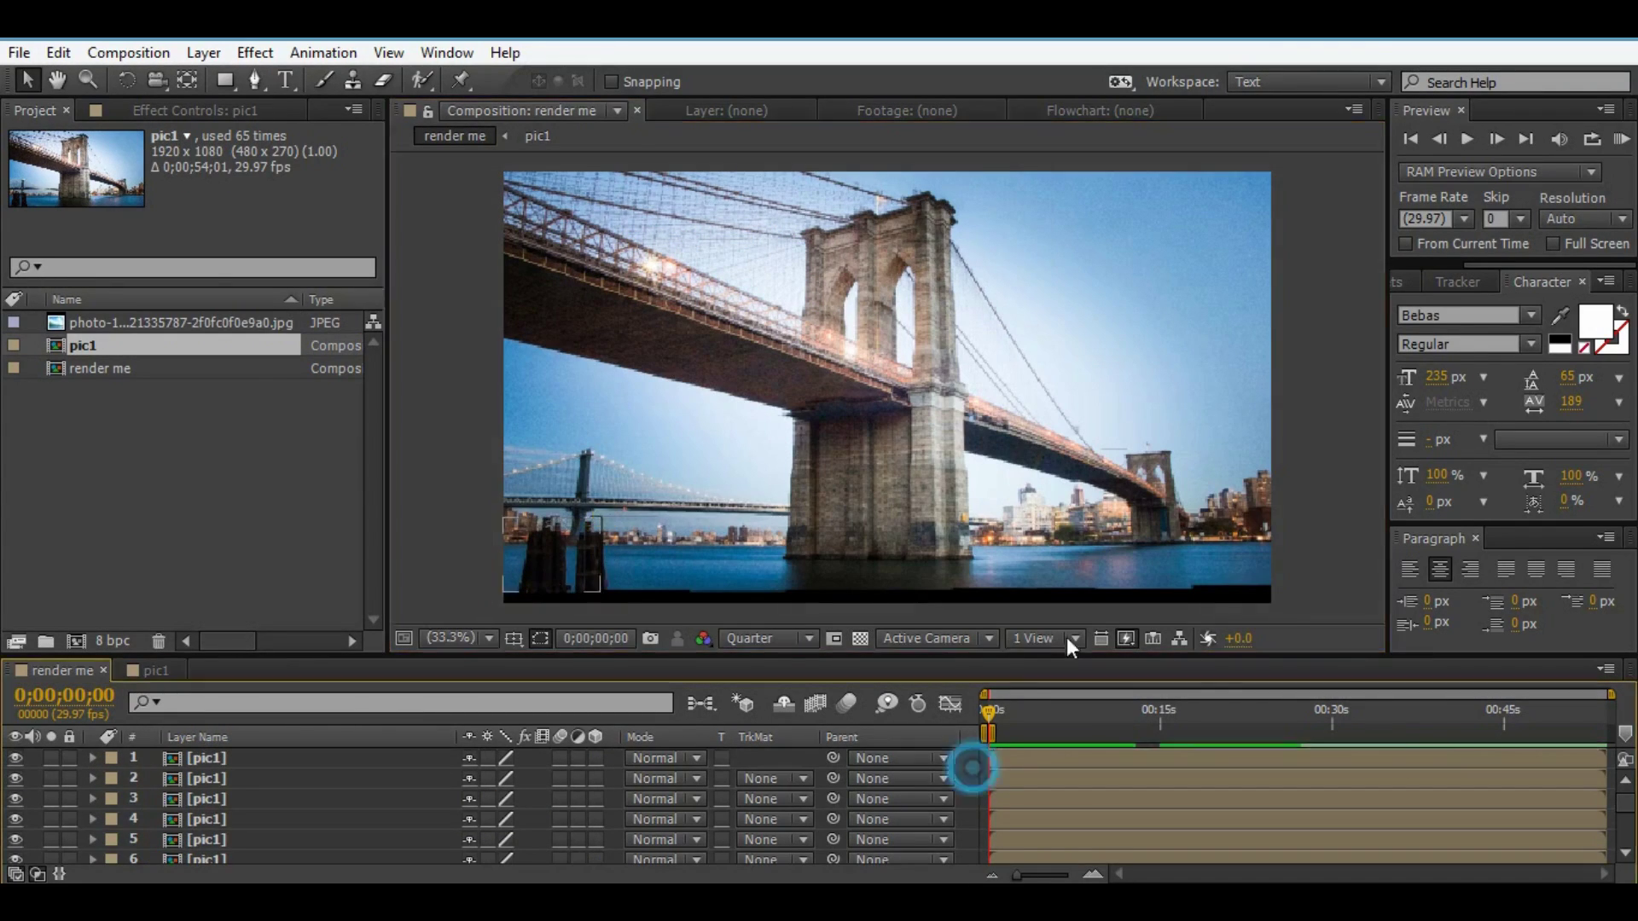
- Duplicate more masked pic1 tiles and position them along the frame's bottom edge to fill the remaining strip
click(1231, 568)
scroll(270, 780, down, 2)
click(261, 798)
key(ctrl+d)
drag(1206, 573, 539, 595)
key(ctrl+d)
key(ctrl+d)
key(ctrl+d)
key(ctrl+d)
key(ctrl+d)
key(ctrl+d)
key(ctrl+d)
- Turn on motion blur and 3D for all the pic1 layers and save the project
key(F2)
key(ctrl+a)
click(560, 779)
click(594, 778)
key(F2)
key(ctrl+s)
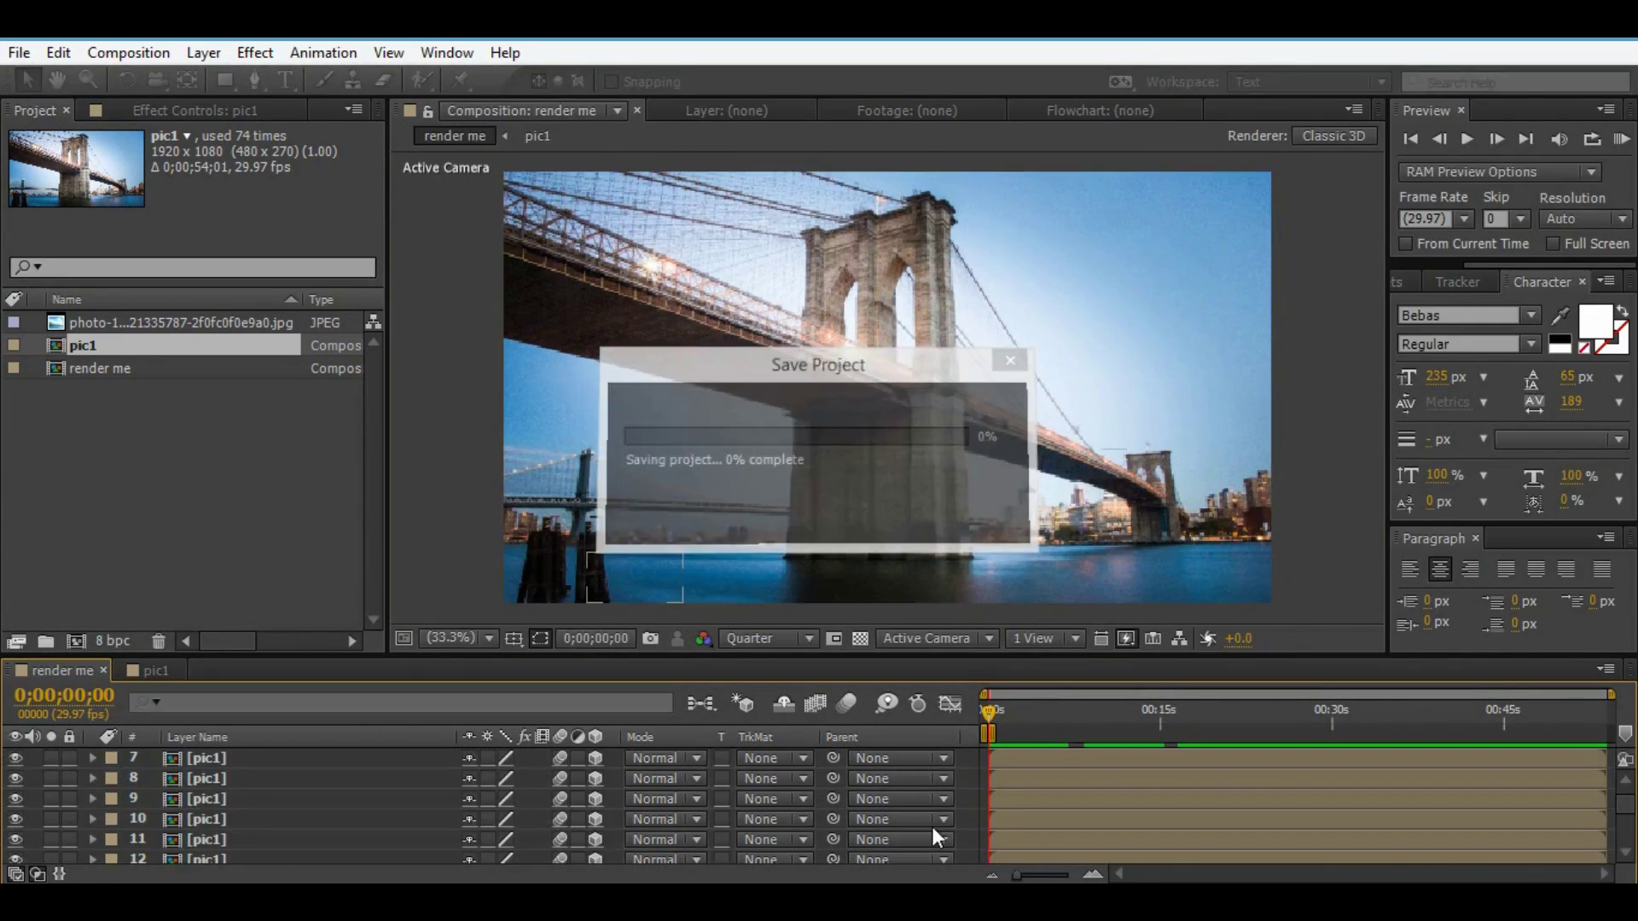
- Collapse the expanded properties of the pic1 layers and look through the whole layer stack
key(grave)
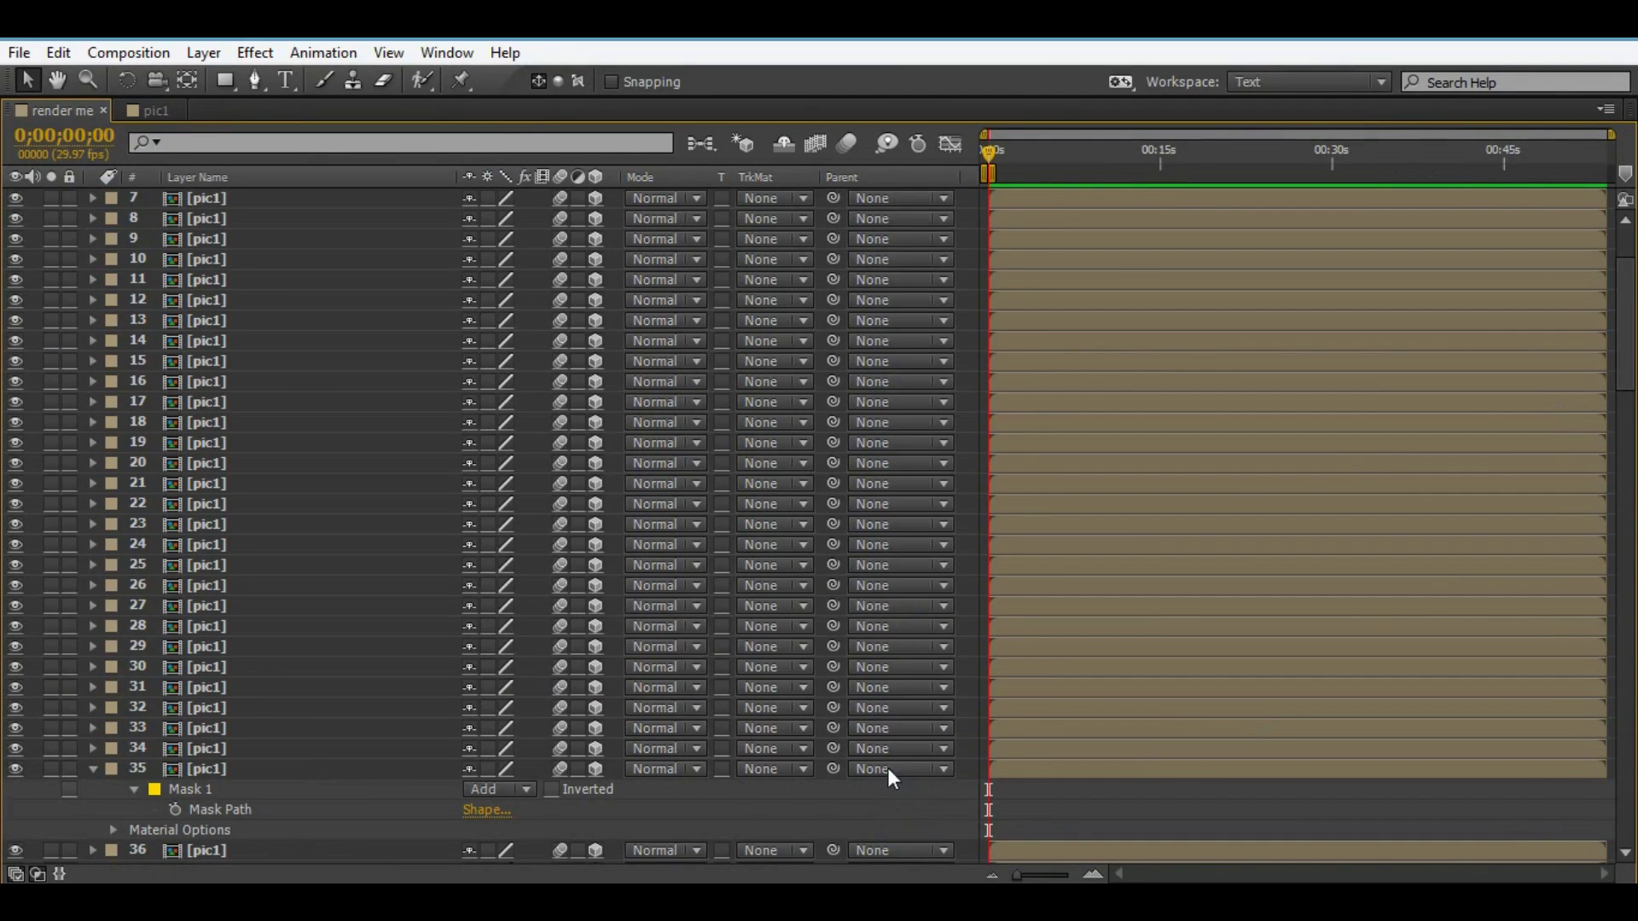
key(u)
drag(1626, 357, 1626, 509)
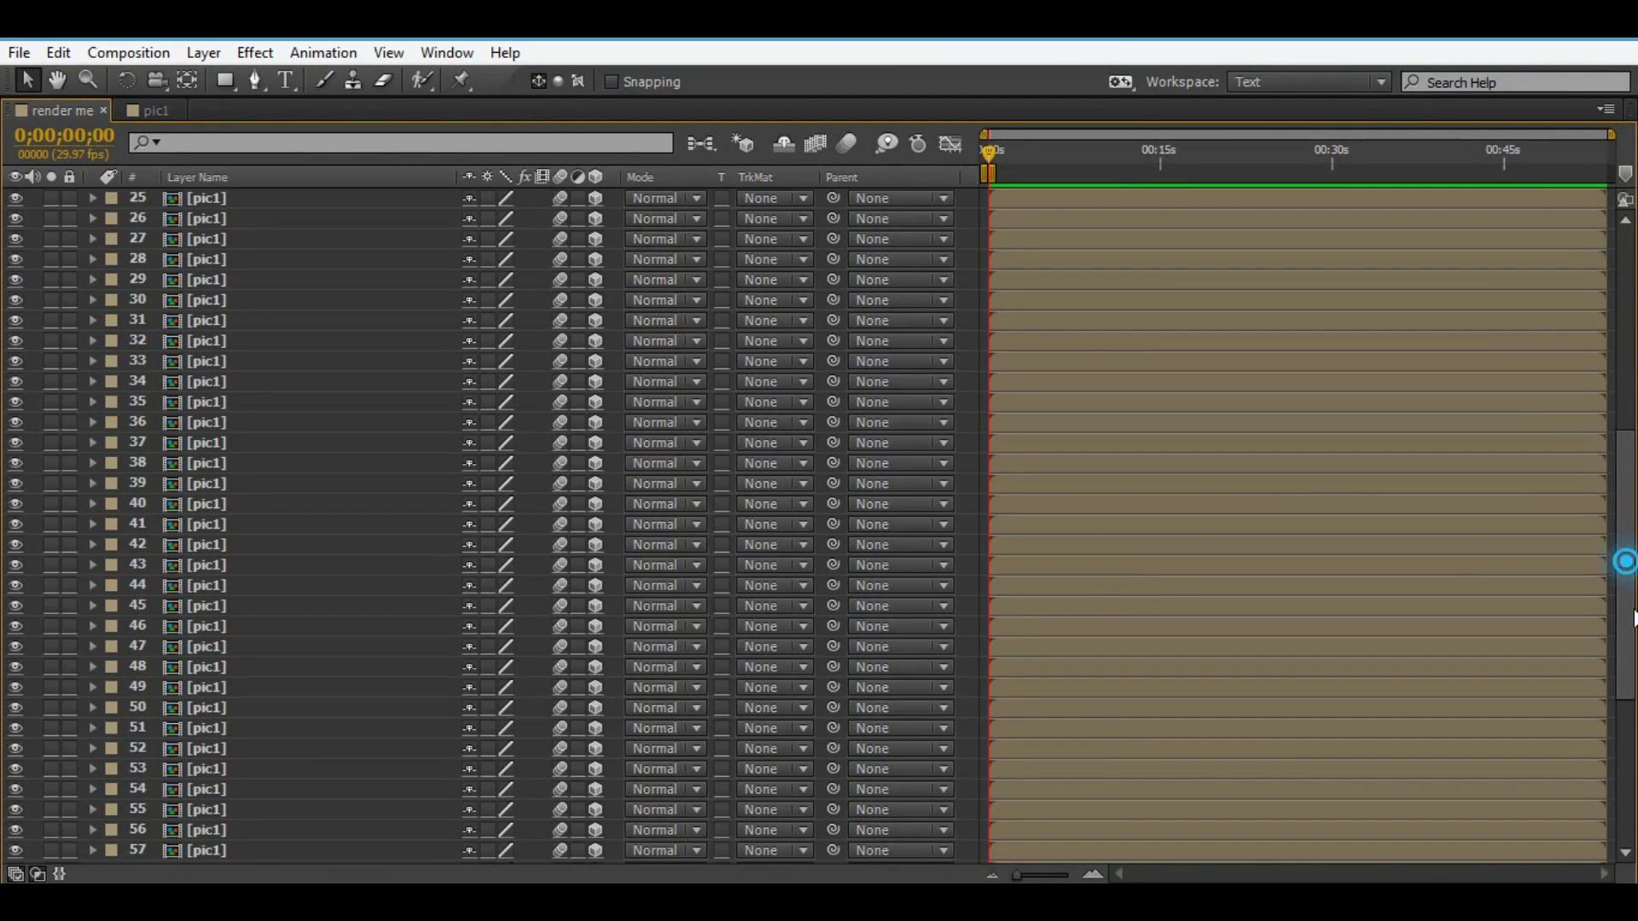
drag(1634, 616, 1535, 191)
key(grave)
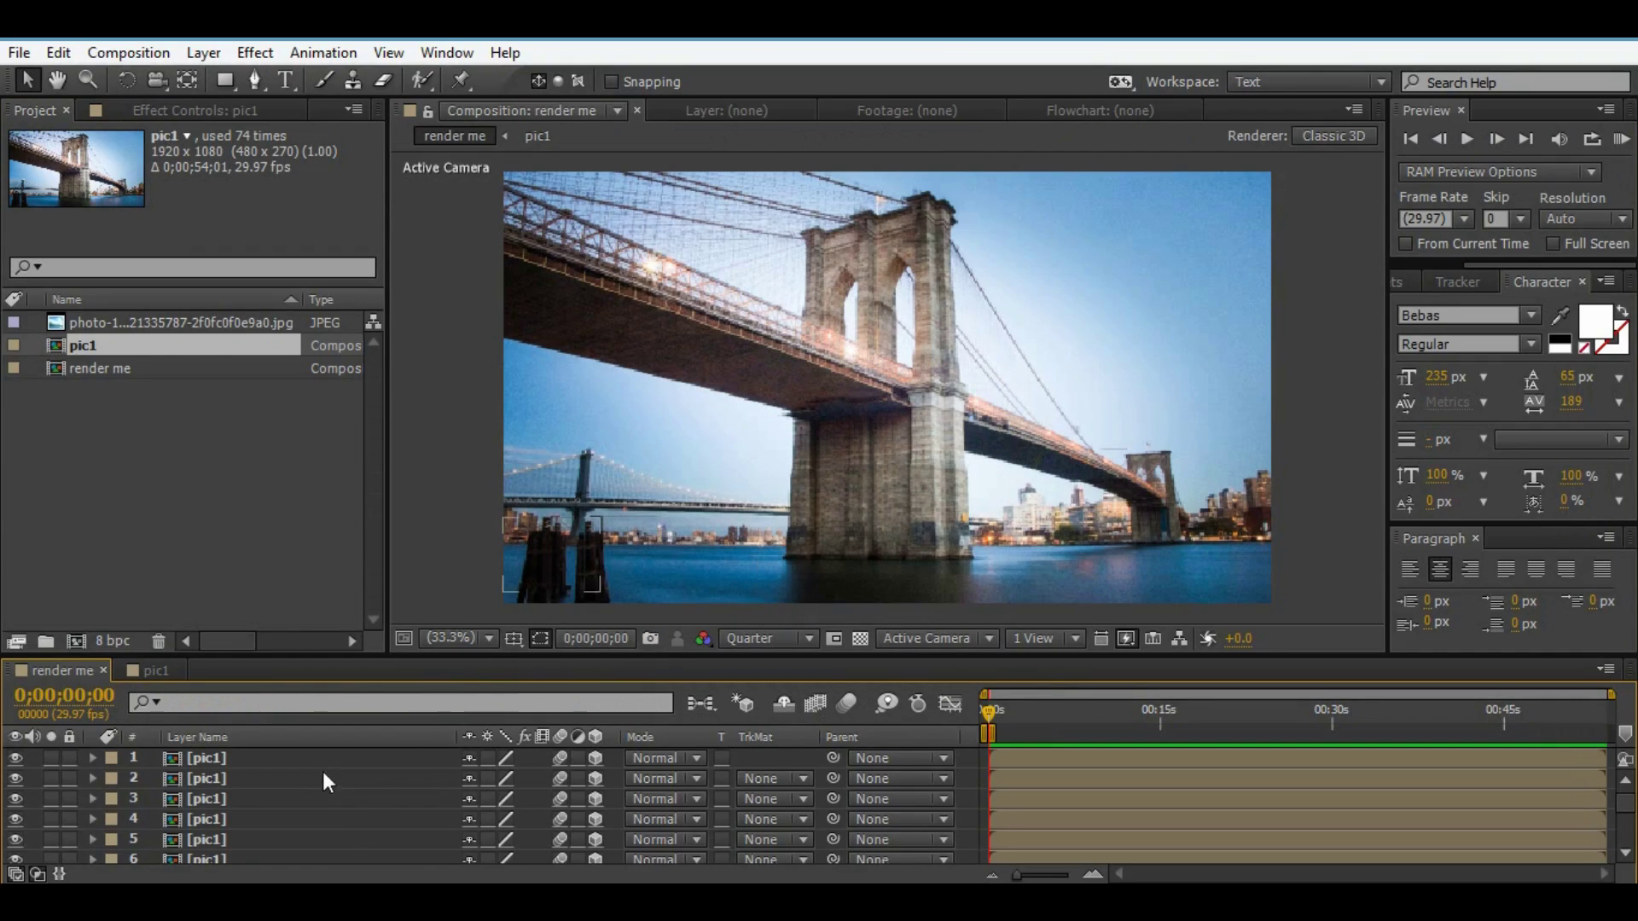
- Duplicate all the pic1 layers and move the copies together to the top of the layer stack
key(ctrl+a)
key(ctrl+d)
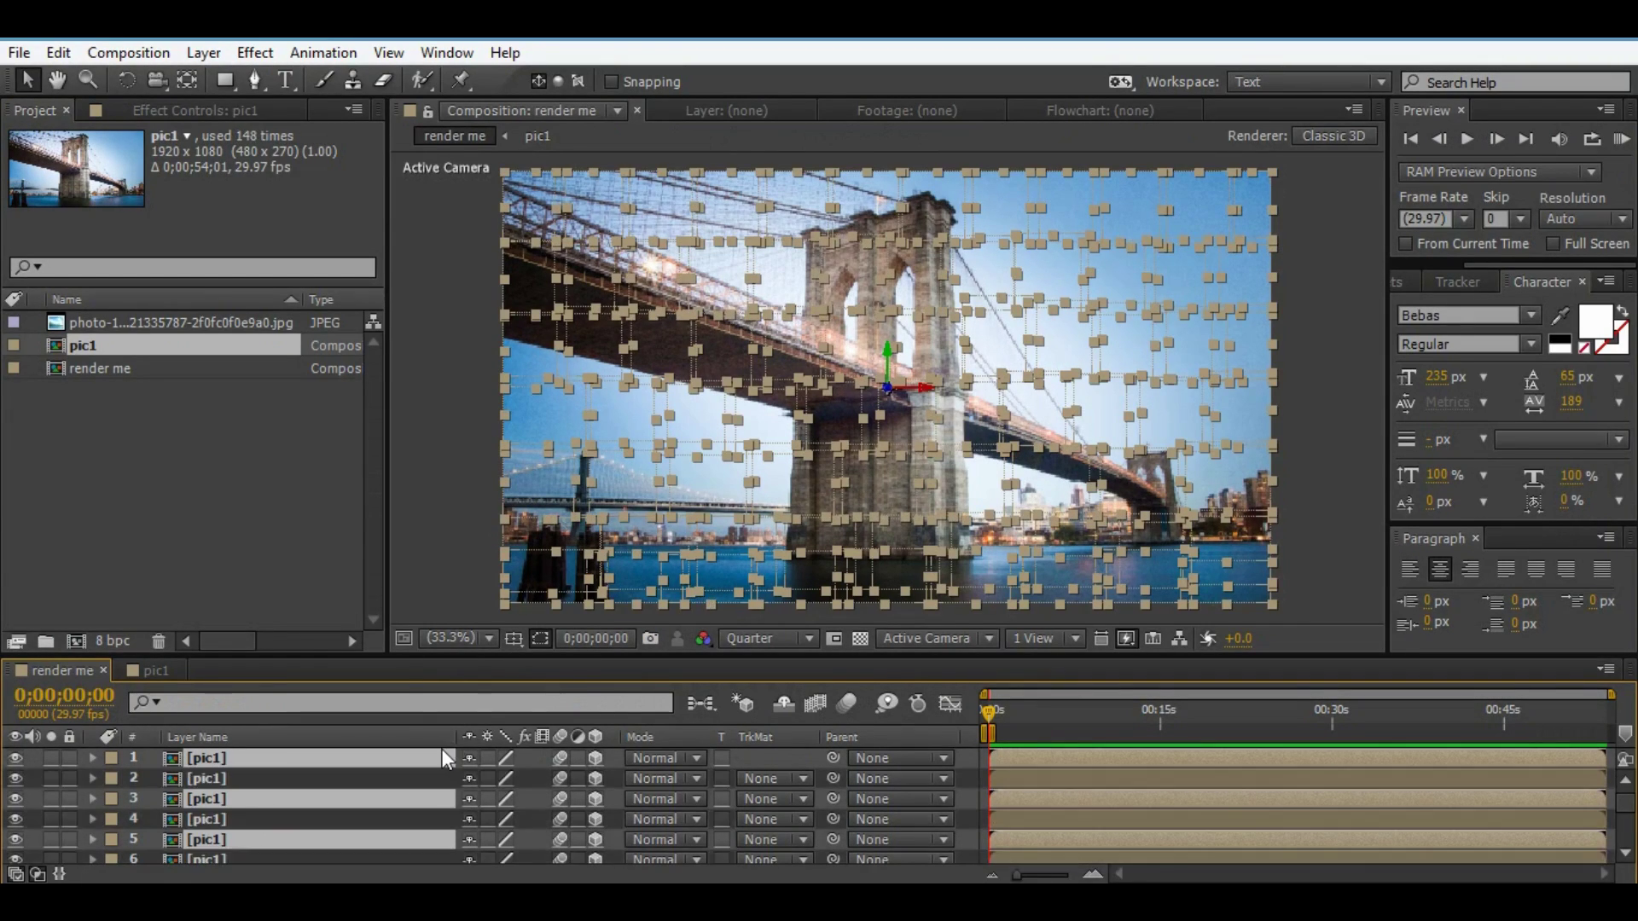
key(grave)
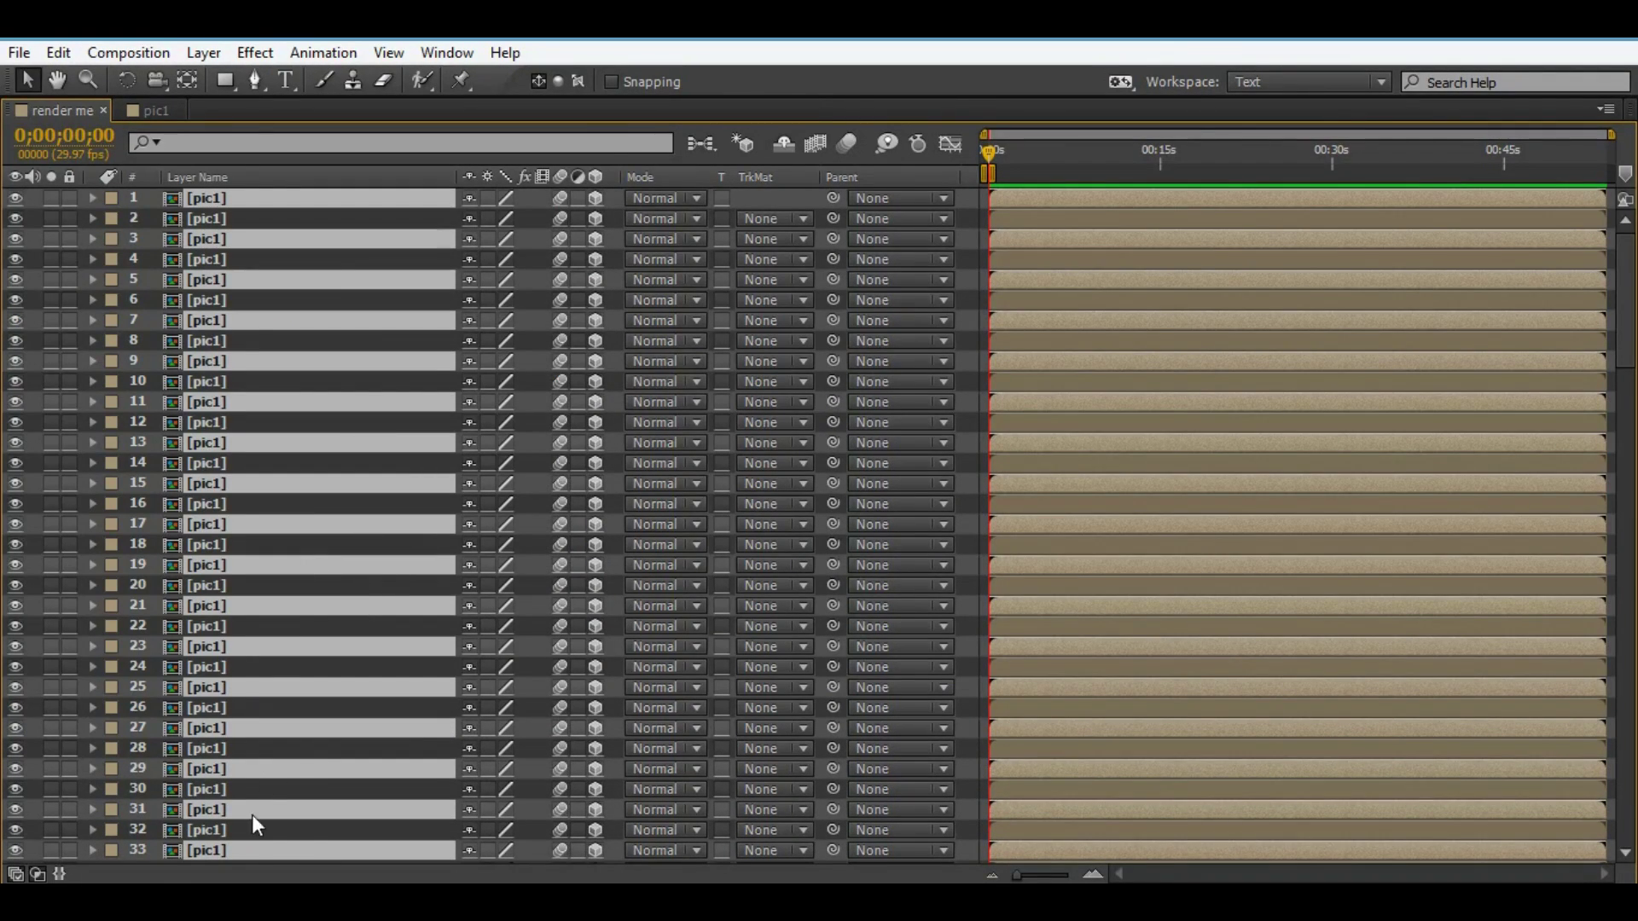
drag(239, 848, 345, 217)
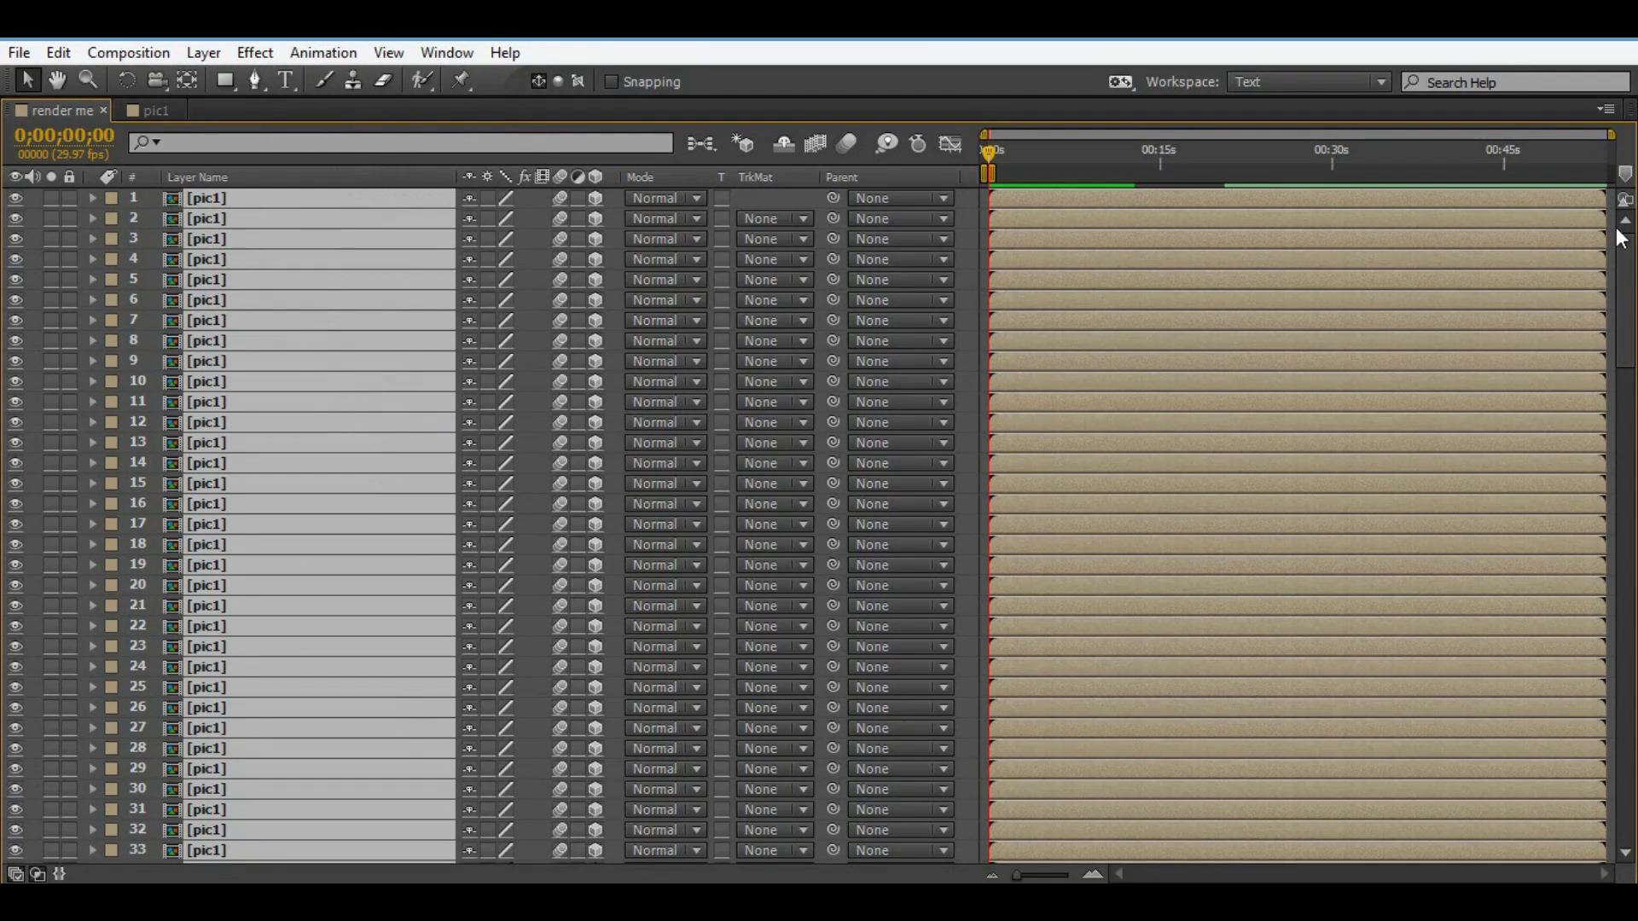
drag(1629, 294, 1534, 243)
key(grave)
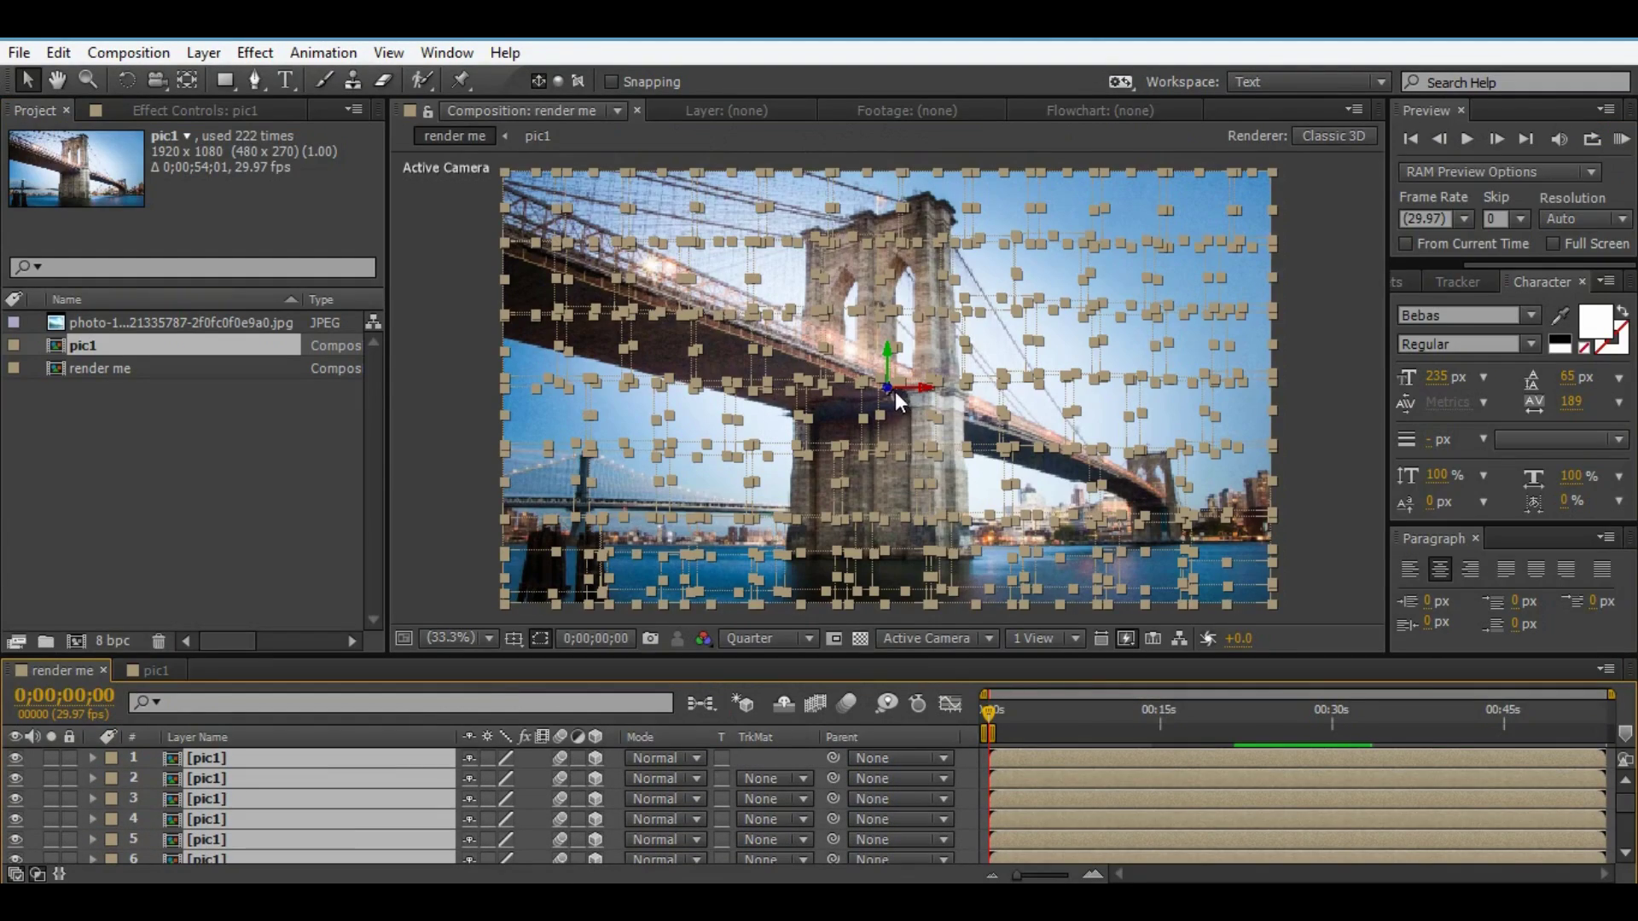
- Try moving the selected set of pic1 copies toward the camera along the Z axis
drag(890, 389, 973, 398)
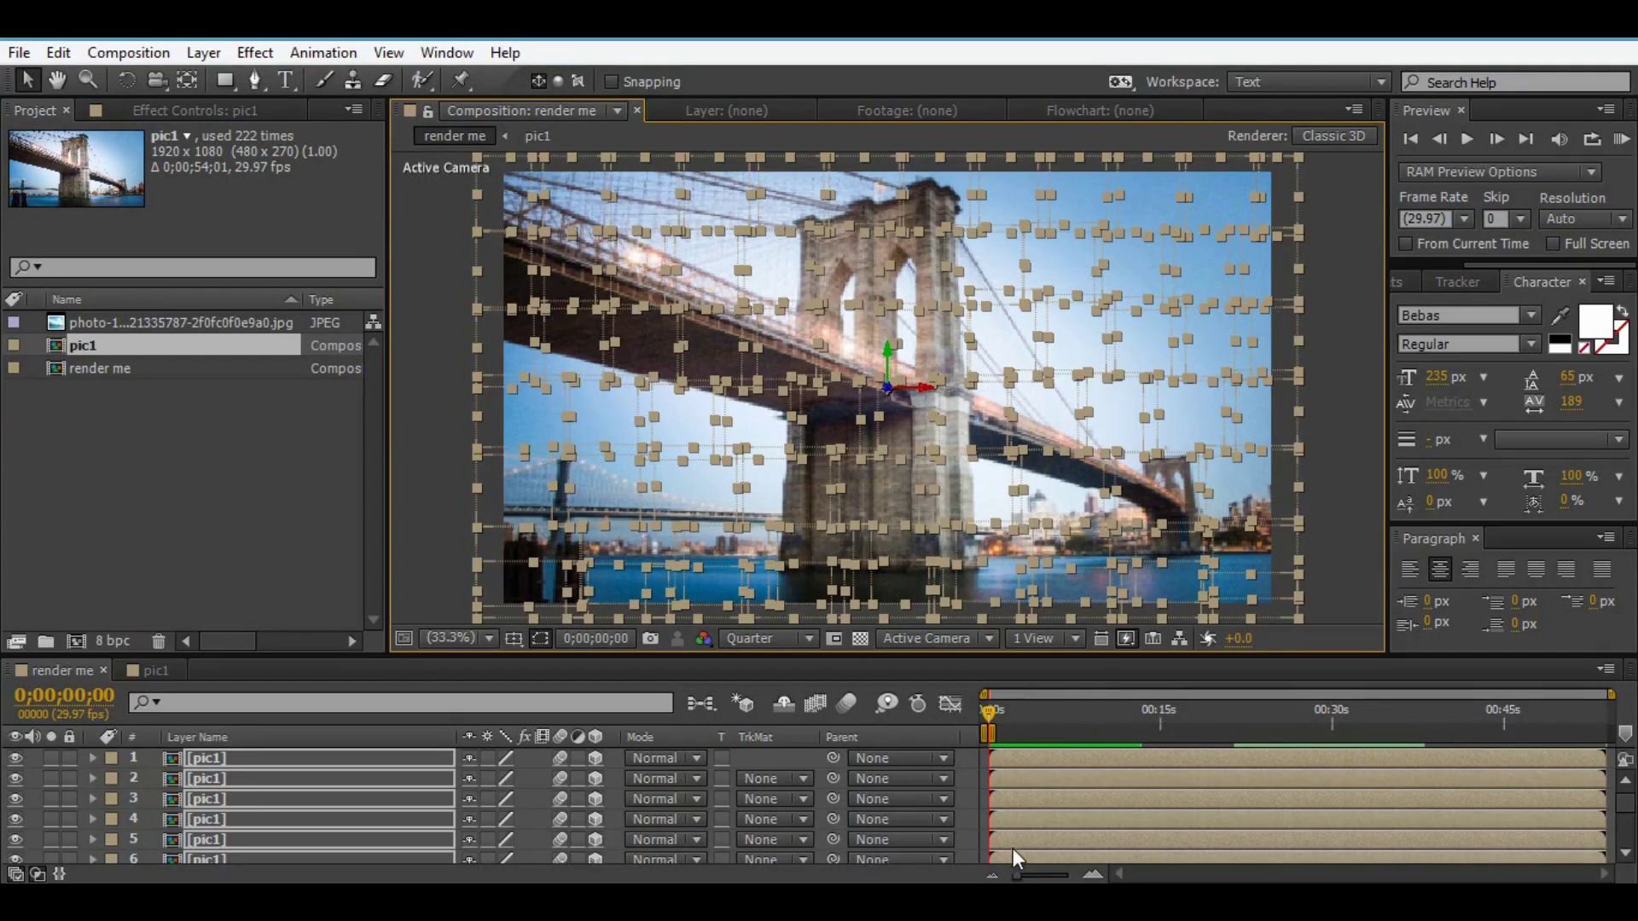
click(973, 800)
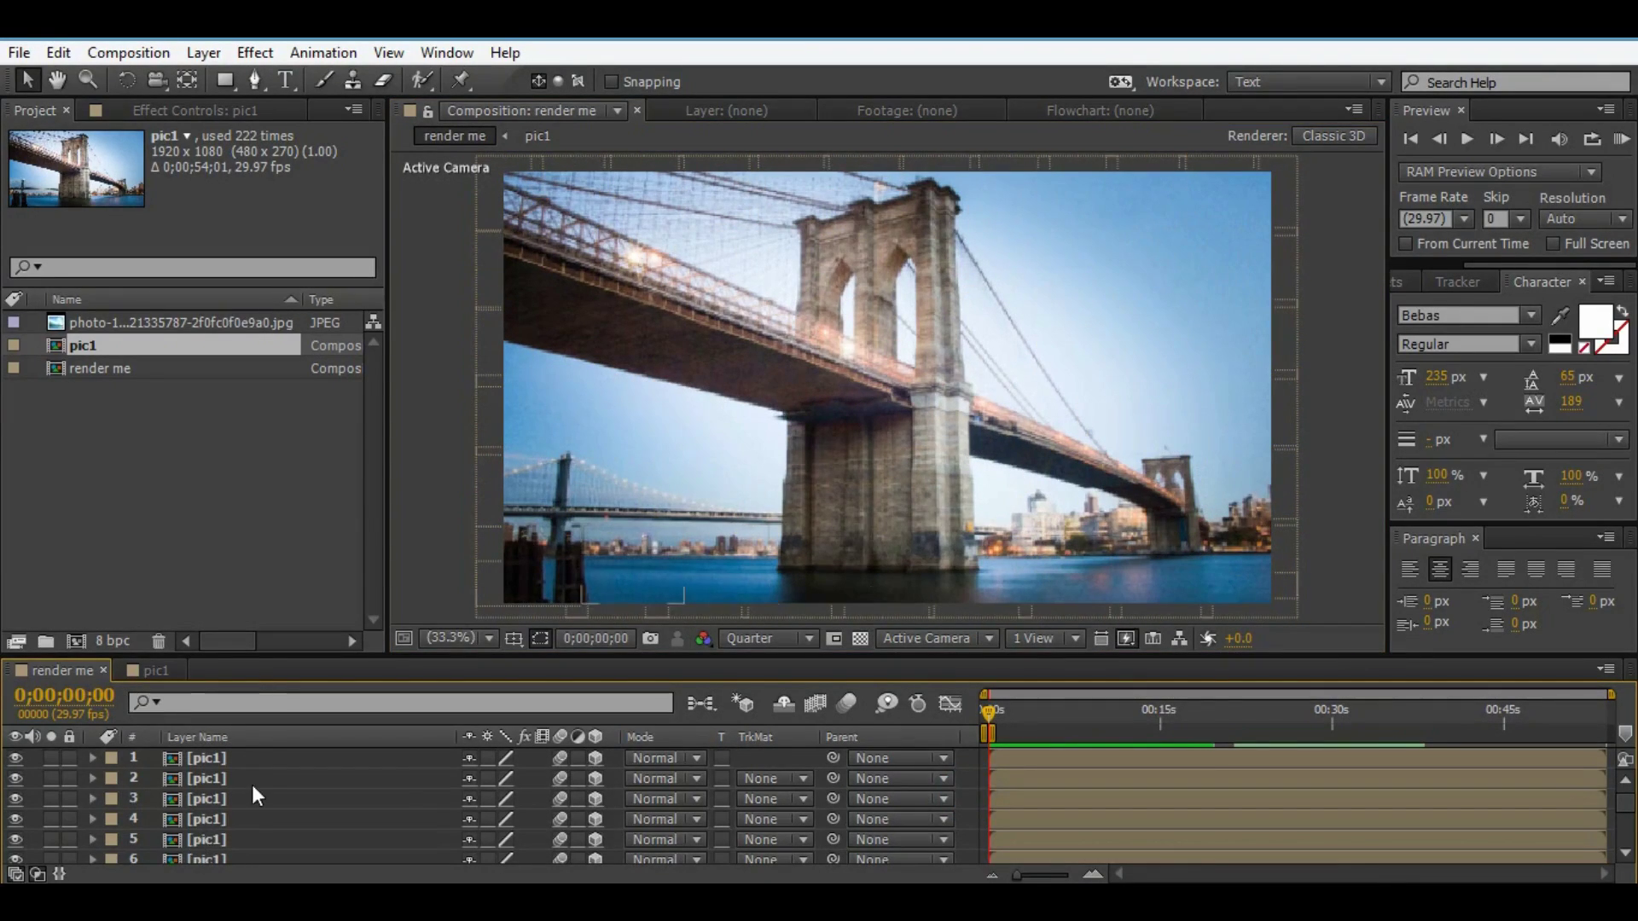
key(grave)
key(grave)
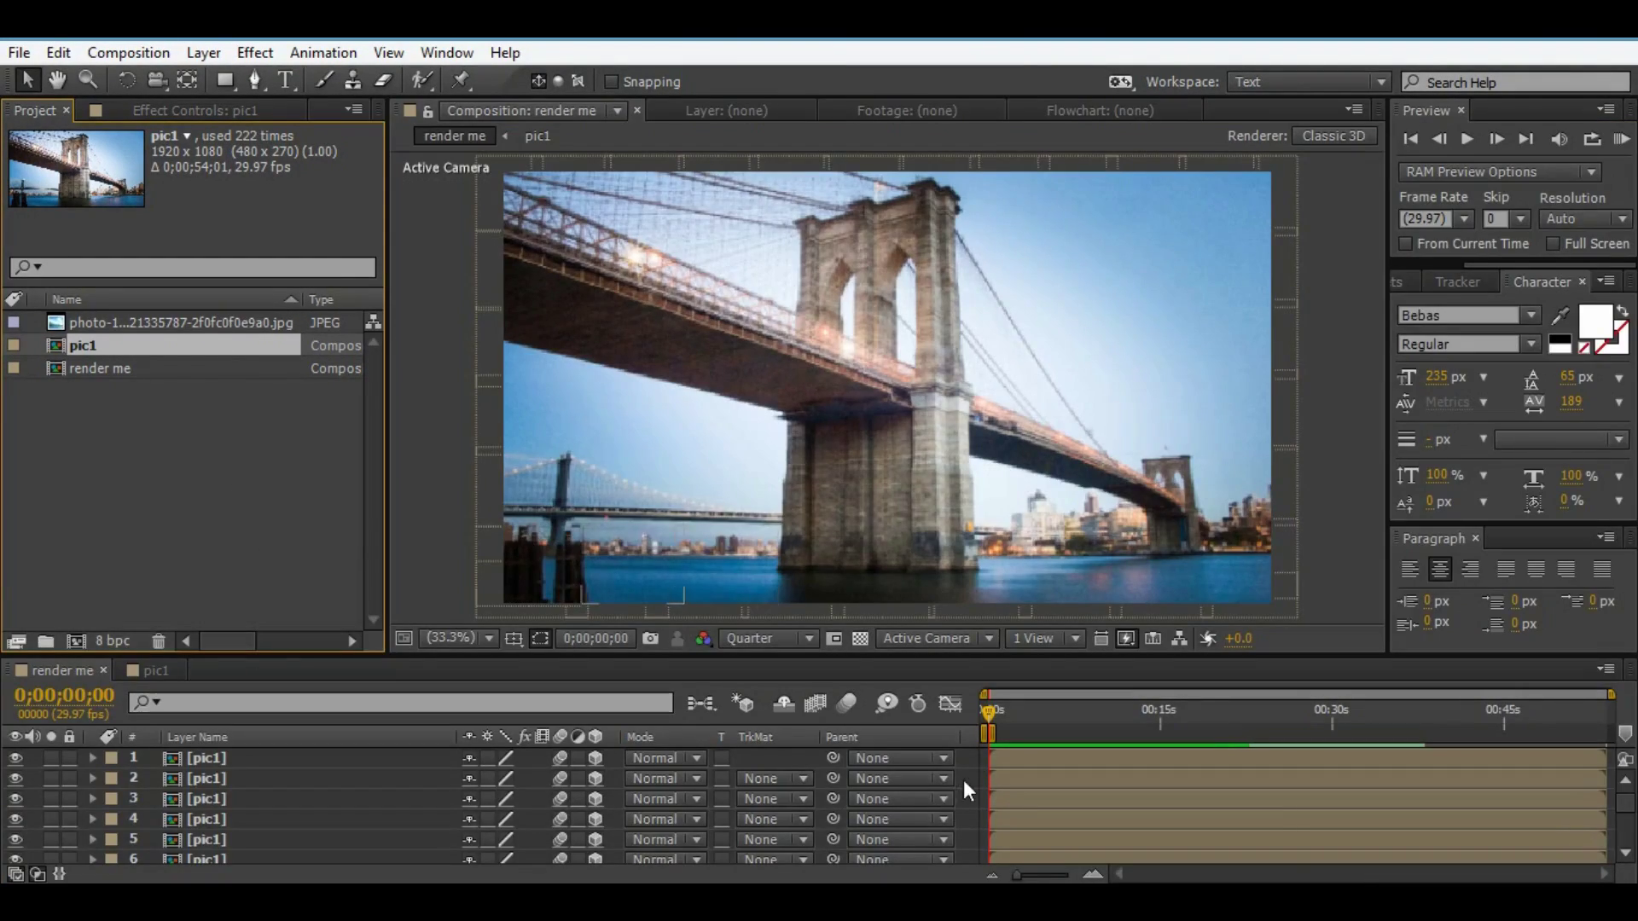
key(grave)
key(grave)
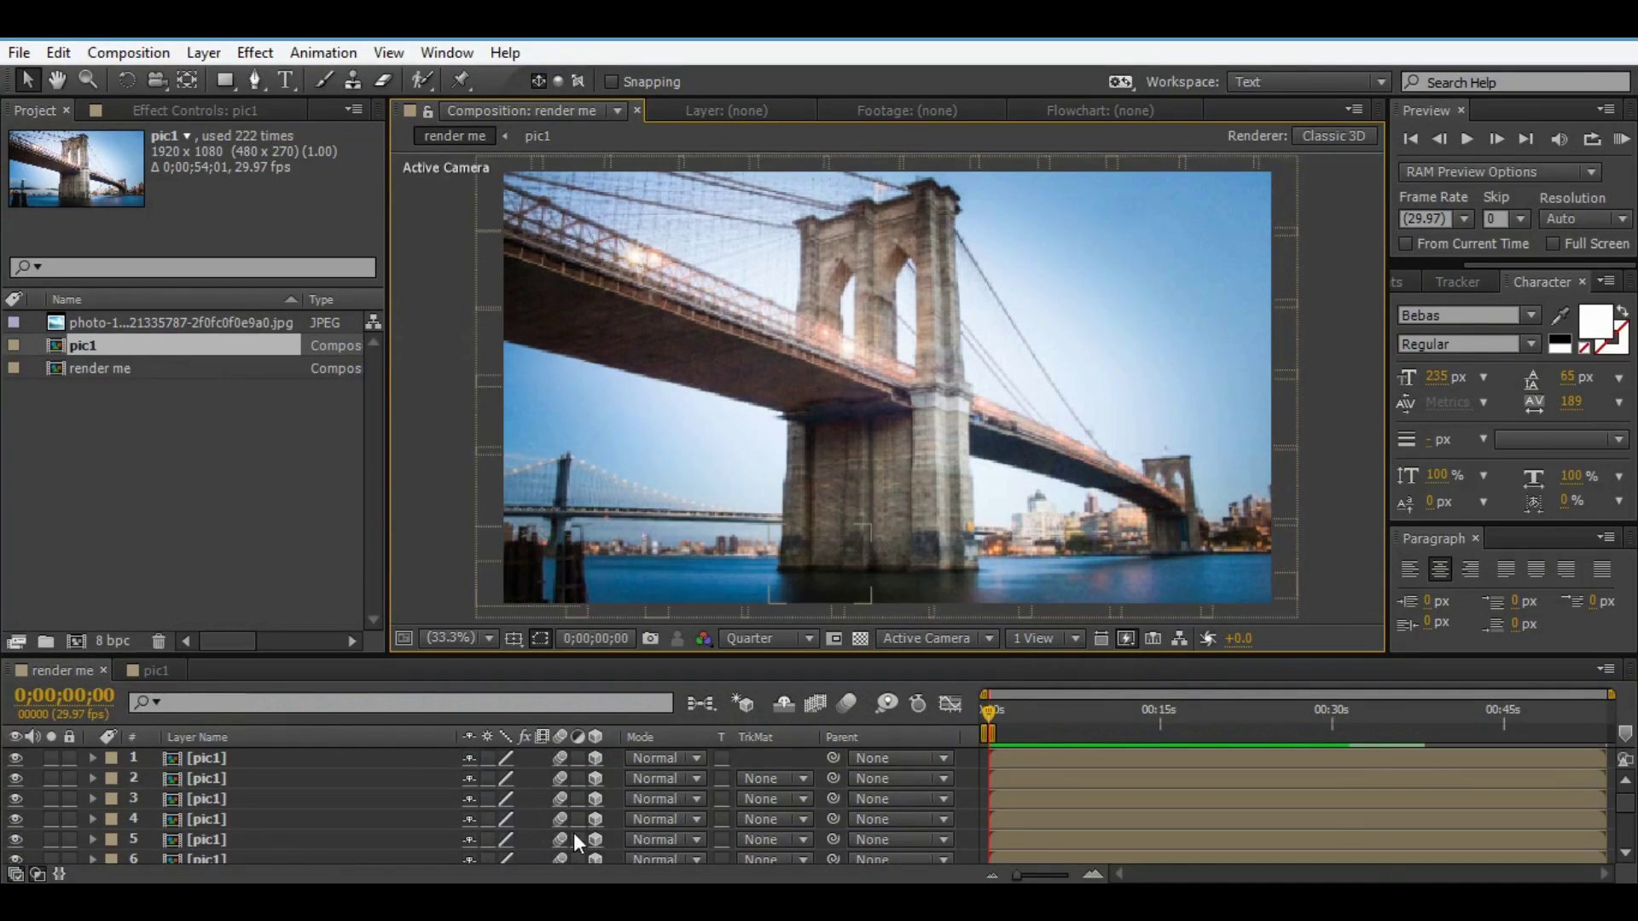
- Change the label colour of the selected pic1 copies to Blue
key(ctrl+a)
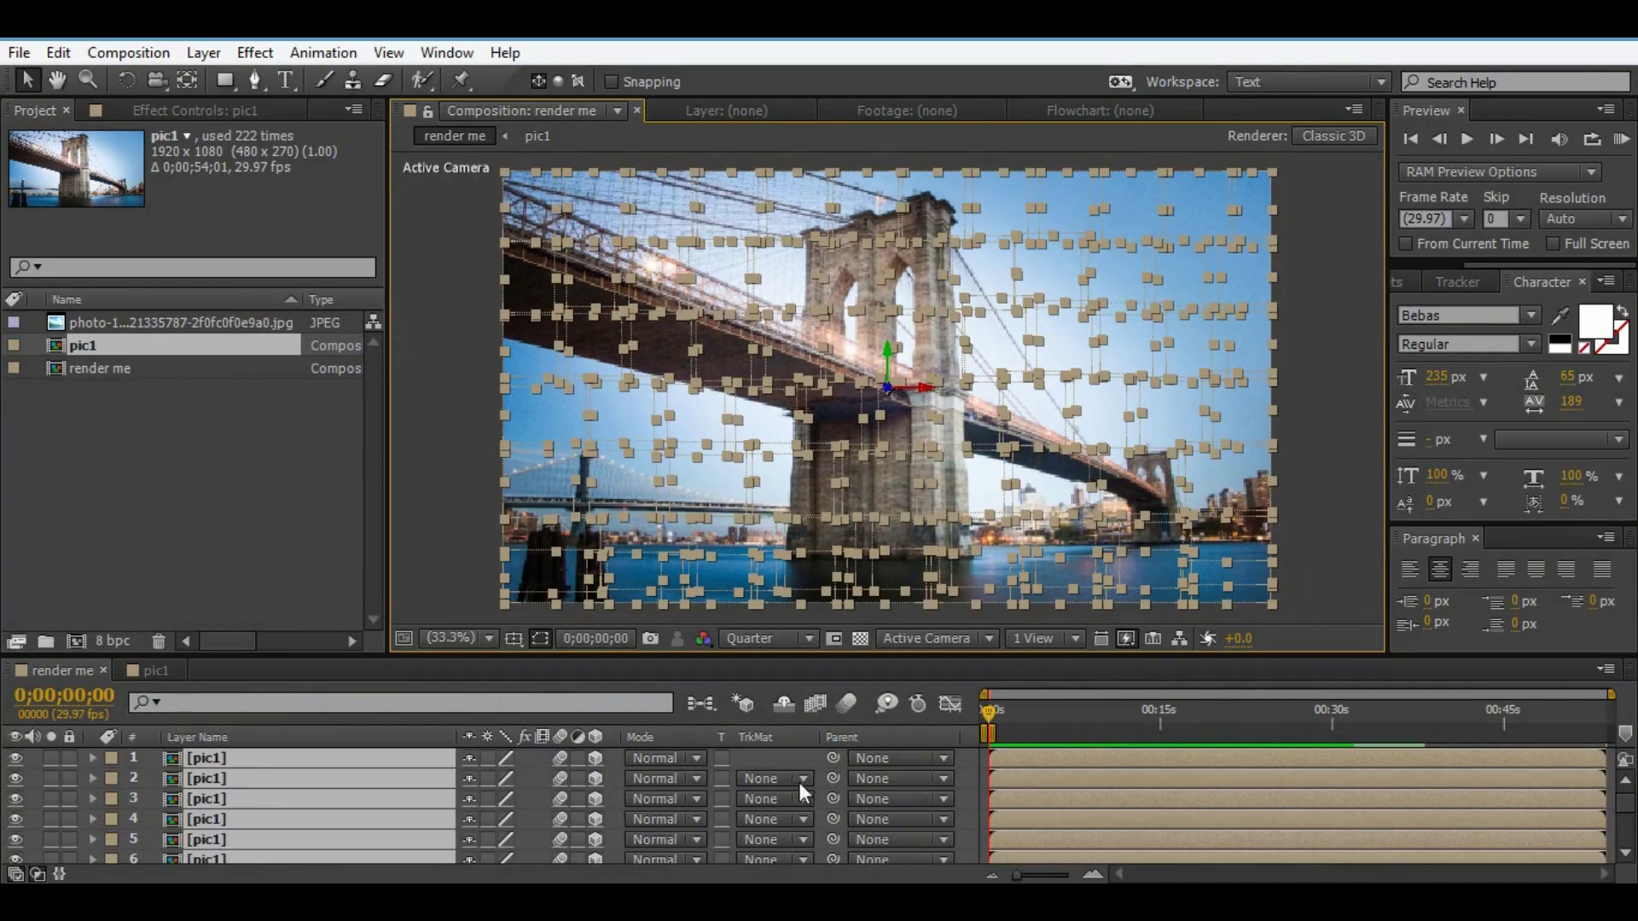
click(112, 777)
click(160, 562)
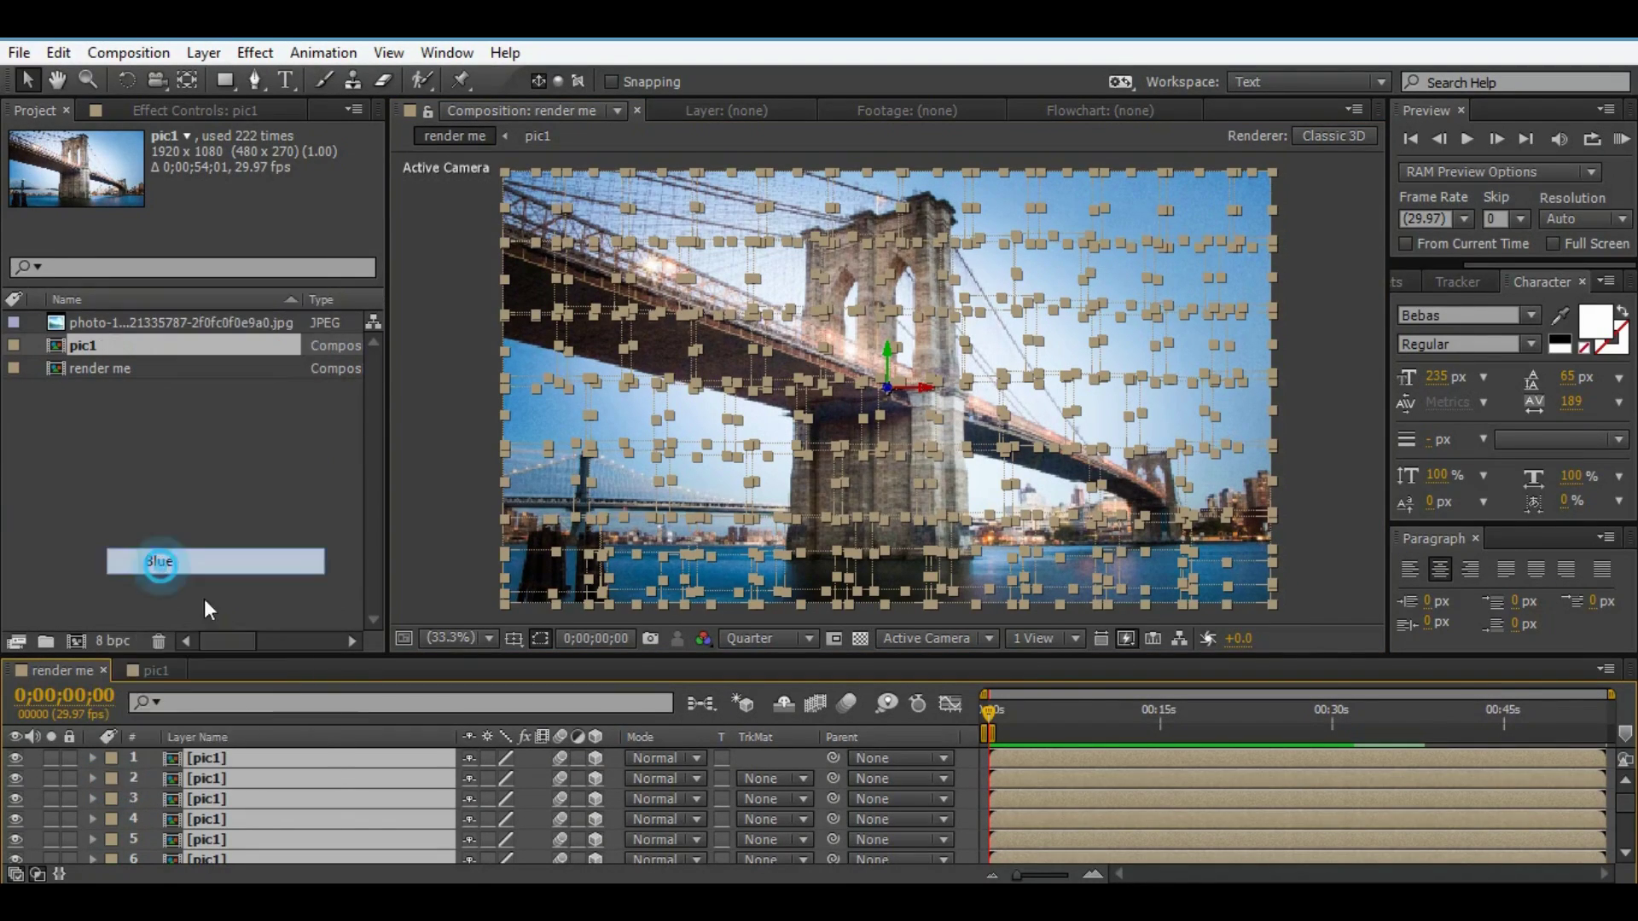
key(grave)
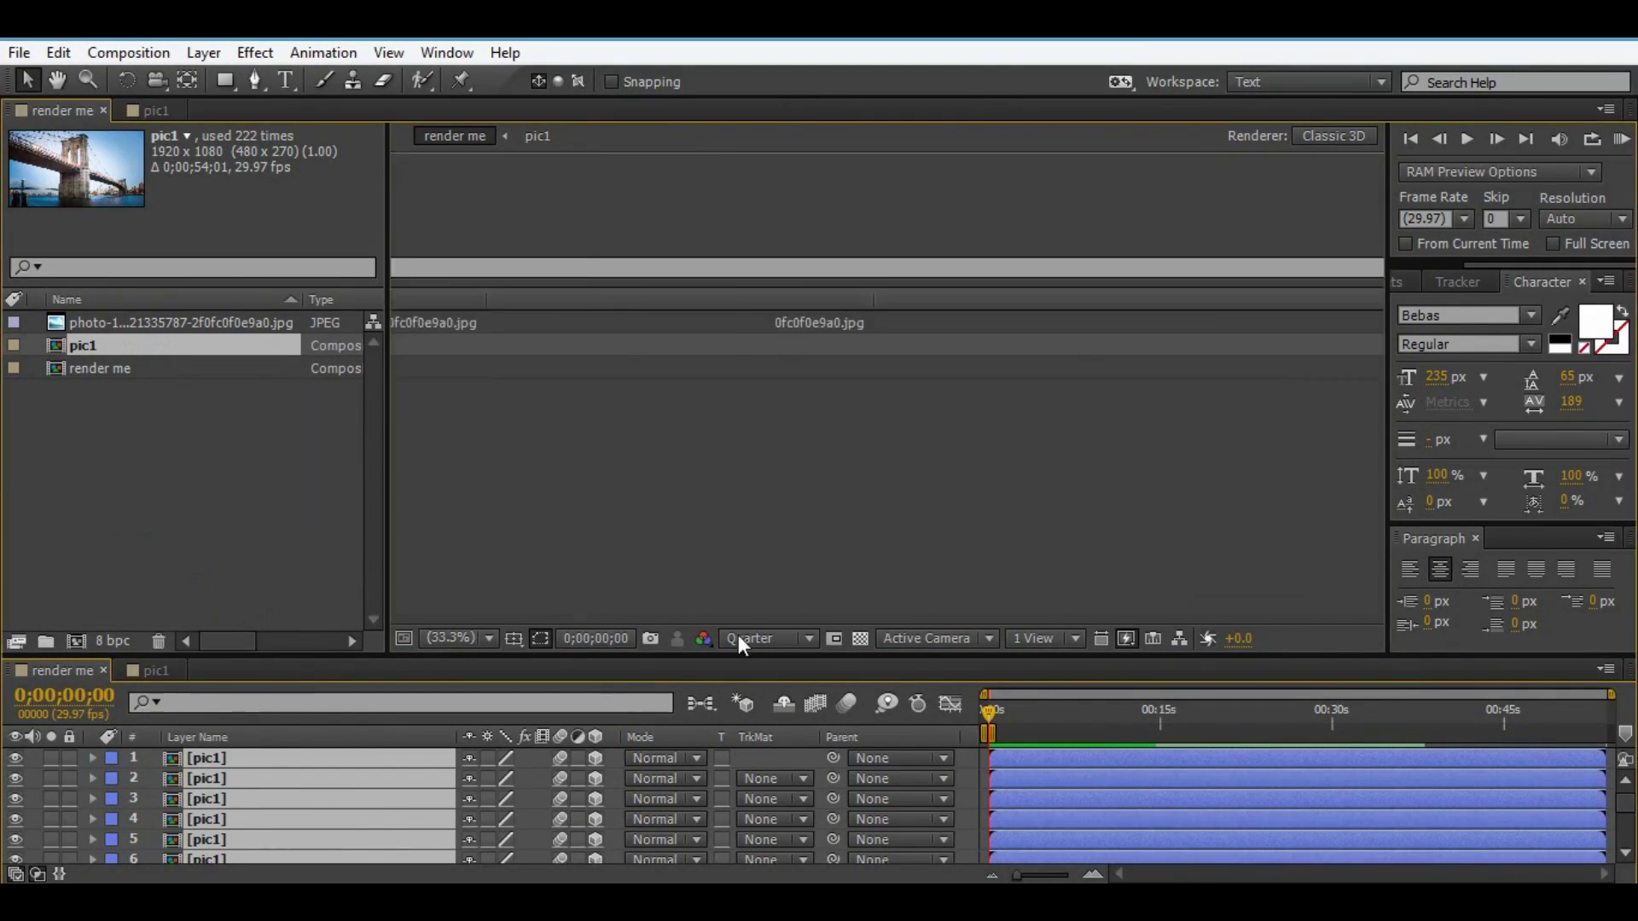
- Move the whole set of blue pic1 copies toward the camera along the Z axis
drag(1626, 294, 1630, 464)
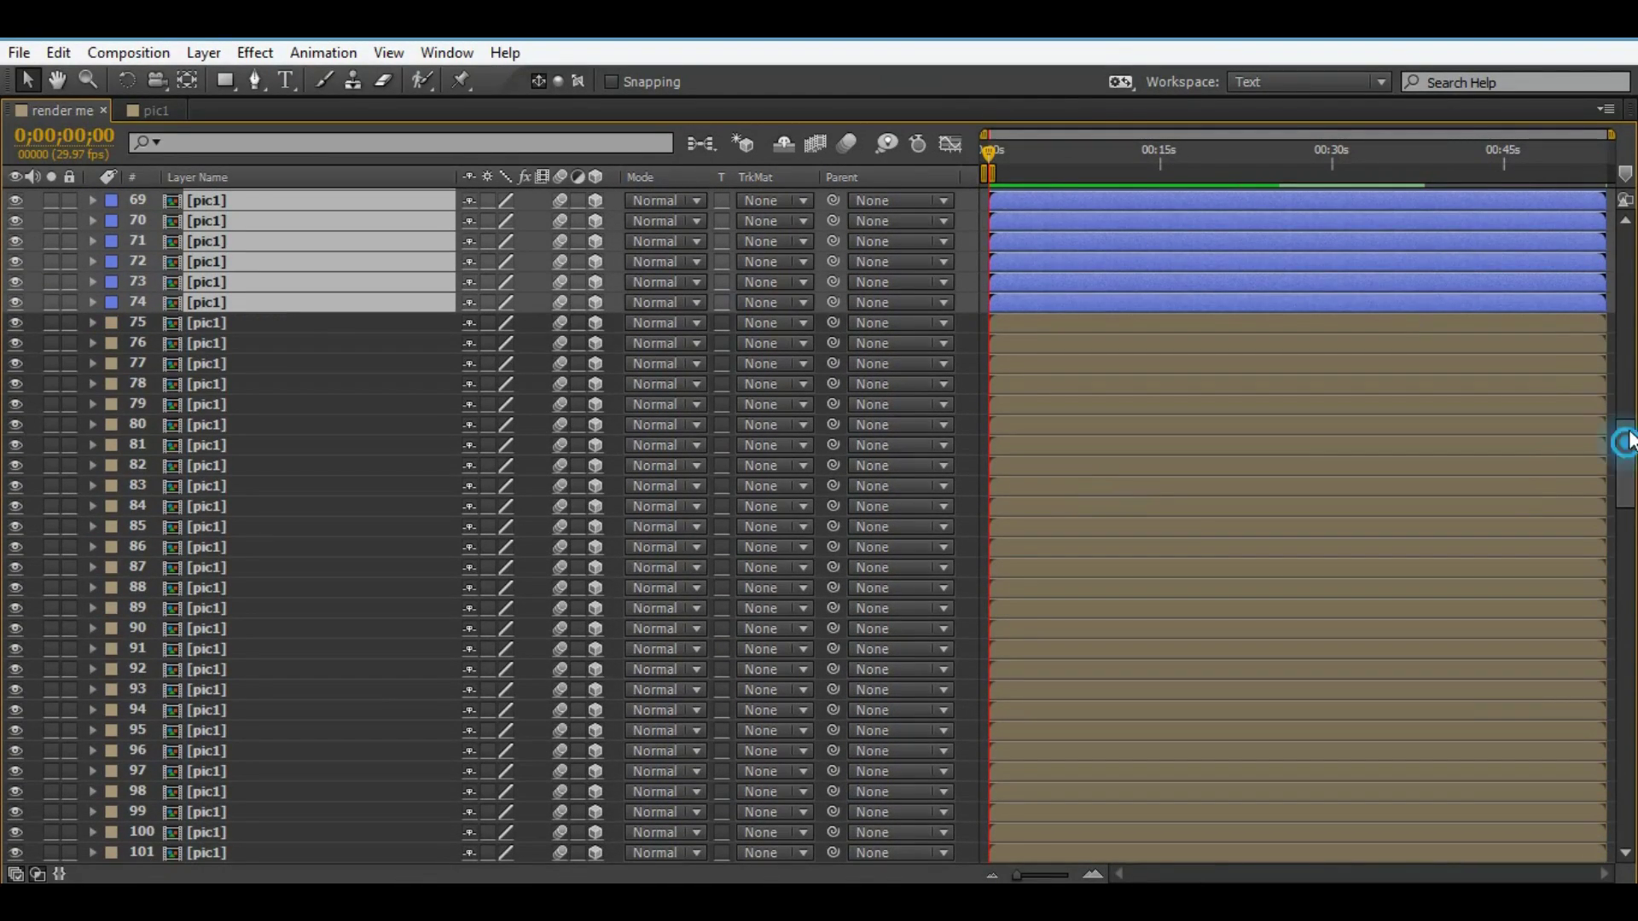
key(ctrl+a)
key(grave)
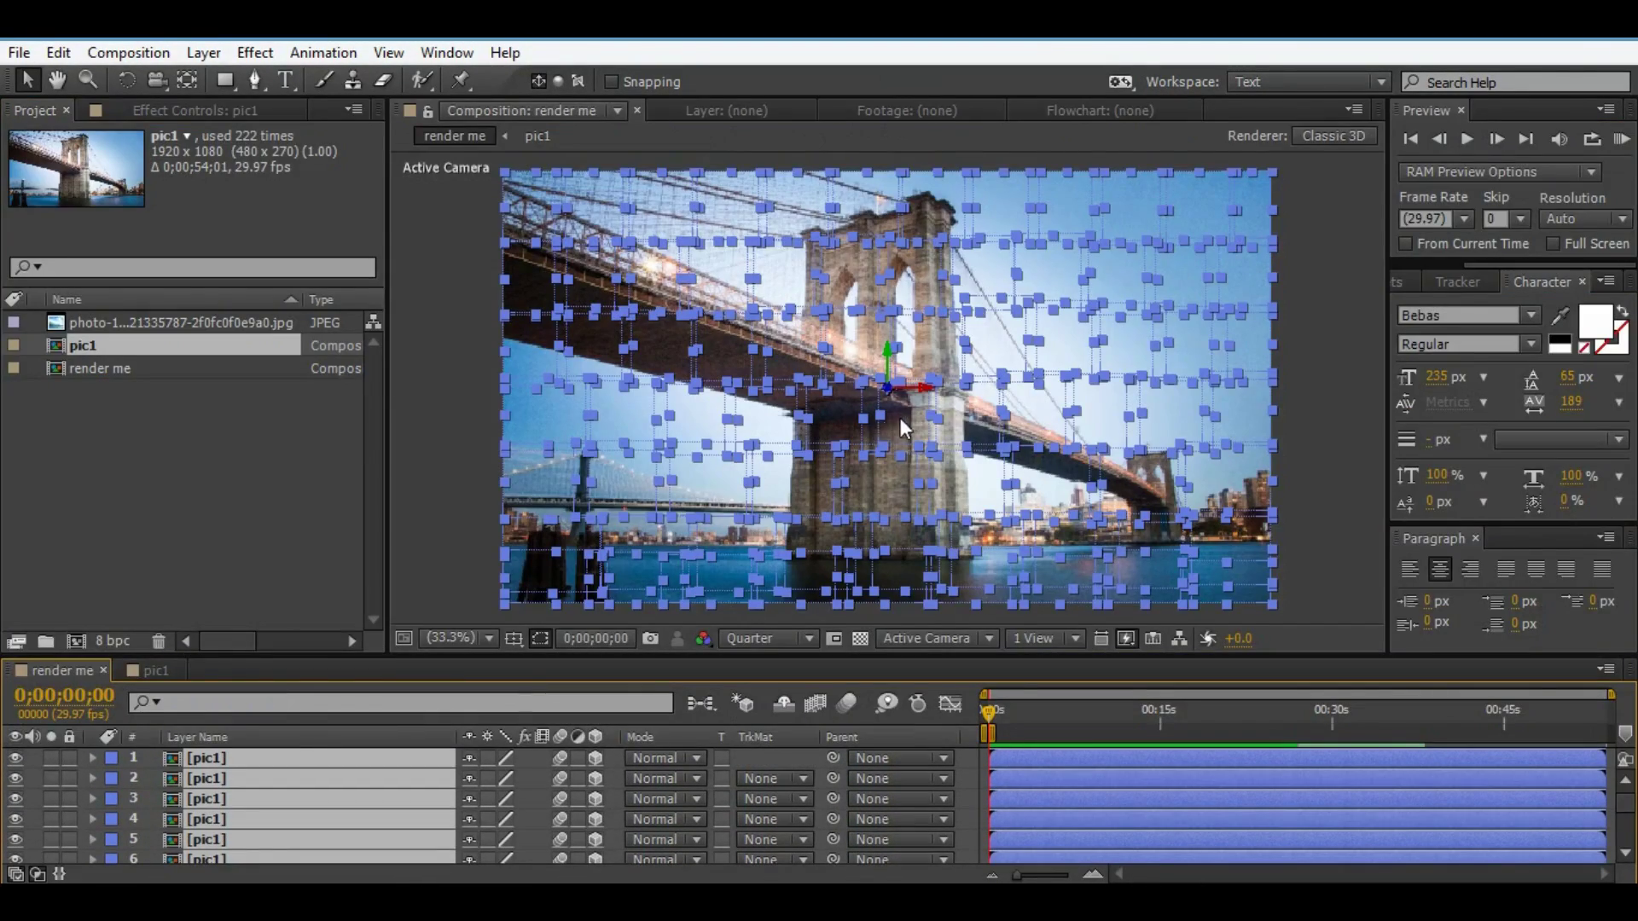
drag(926, 394, 1009, 417)
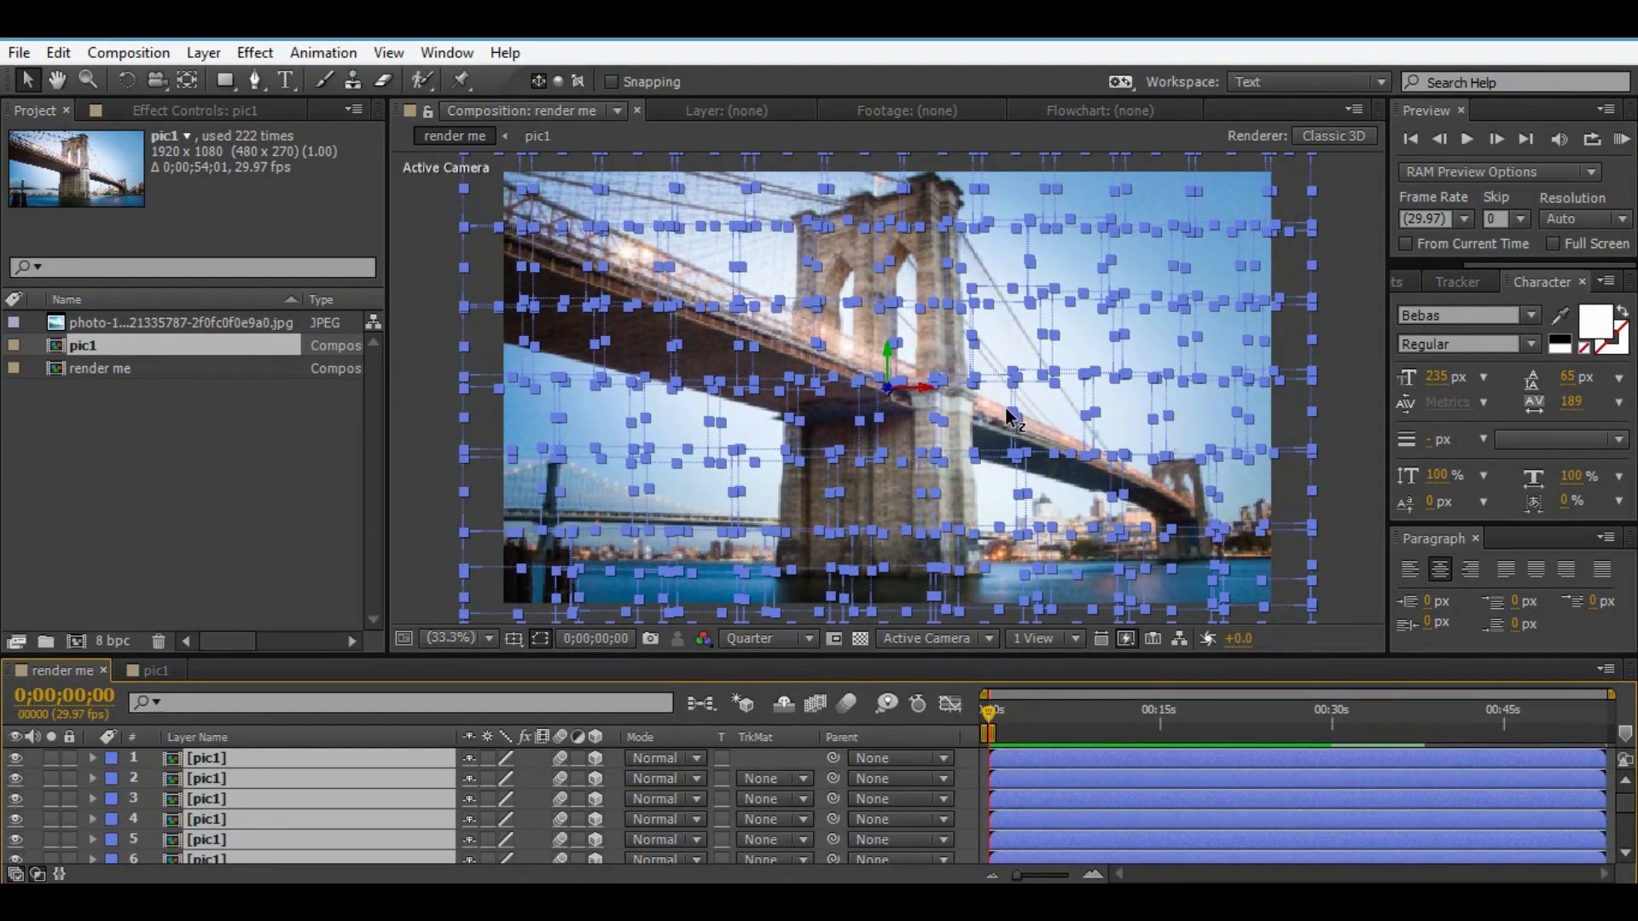
- Delete two individual blue pic1 copies near the top of the layer stack to open gaps in the front set
click(971, 777)
click(204, 802)
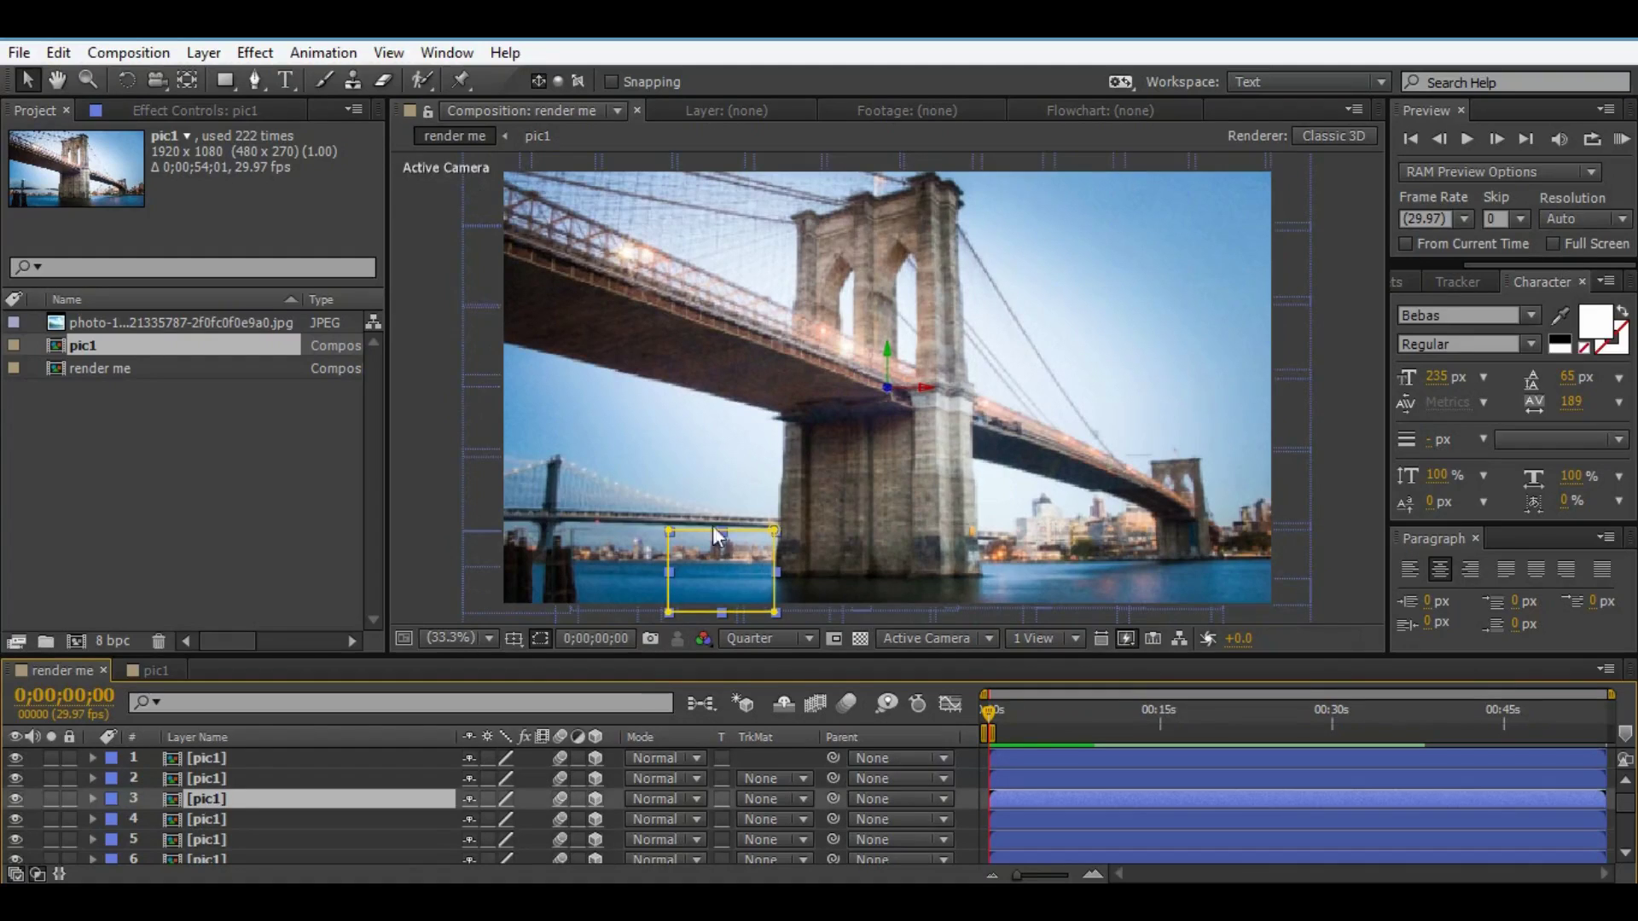
key(Delete)
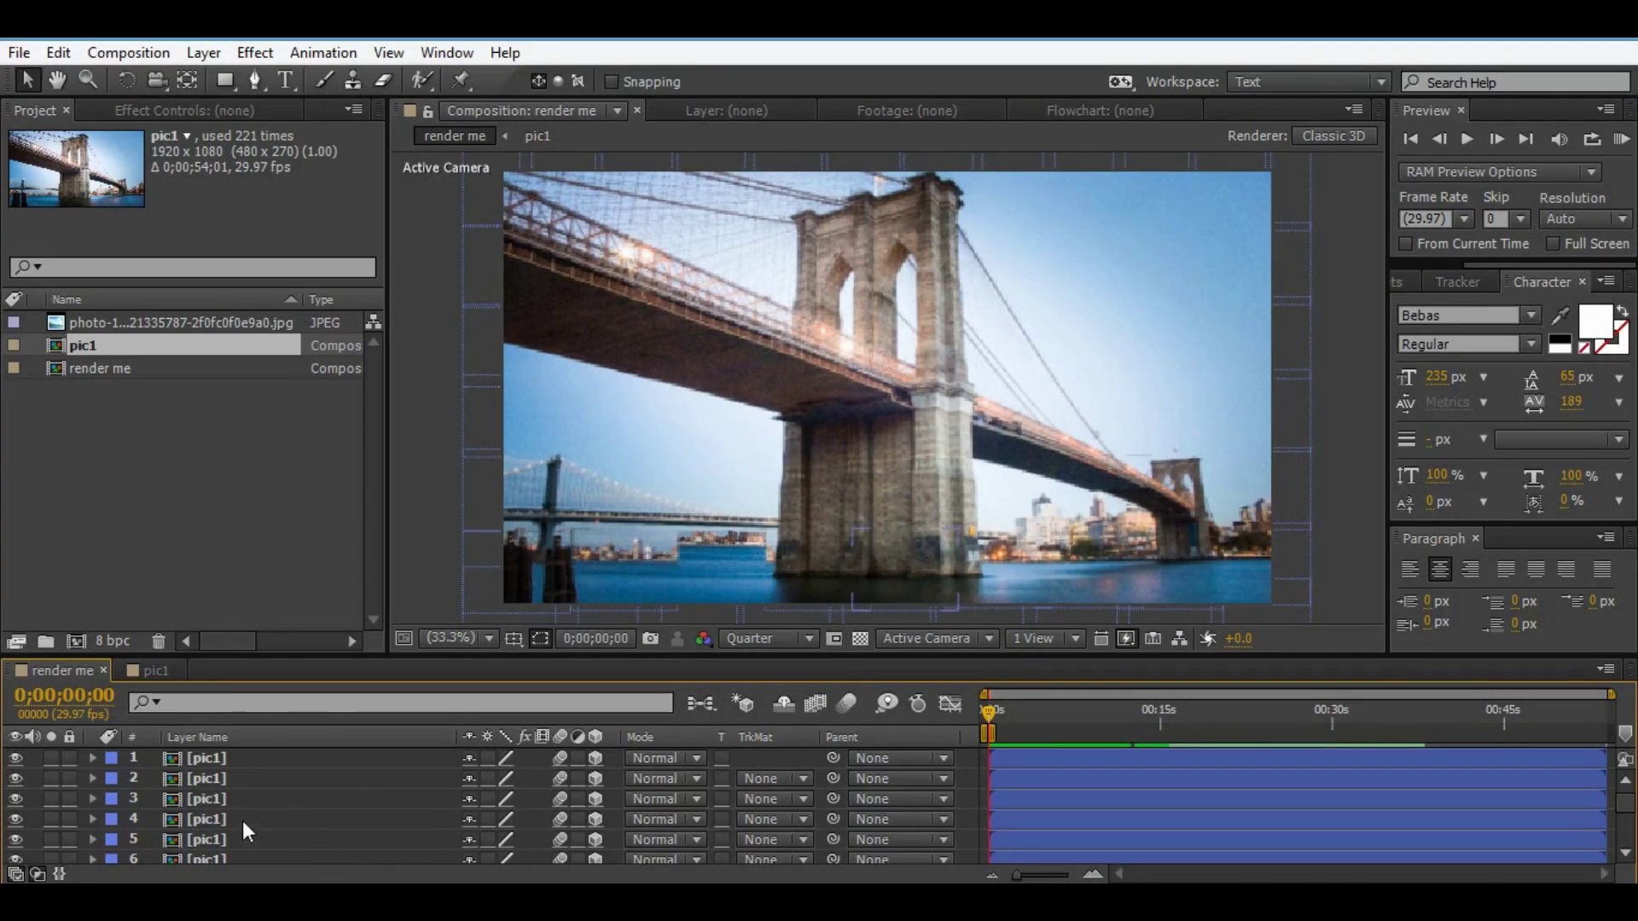
click(202, 804)
scroll(245, 824, down, 3)
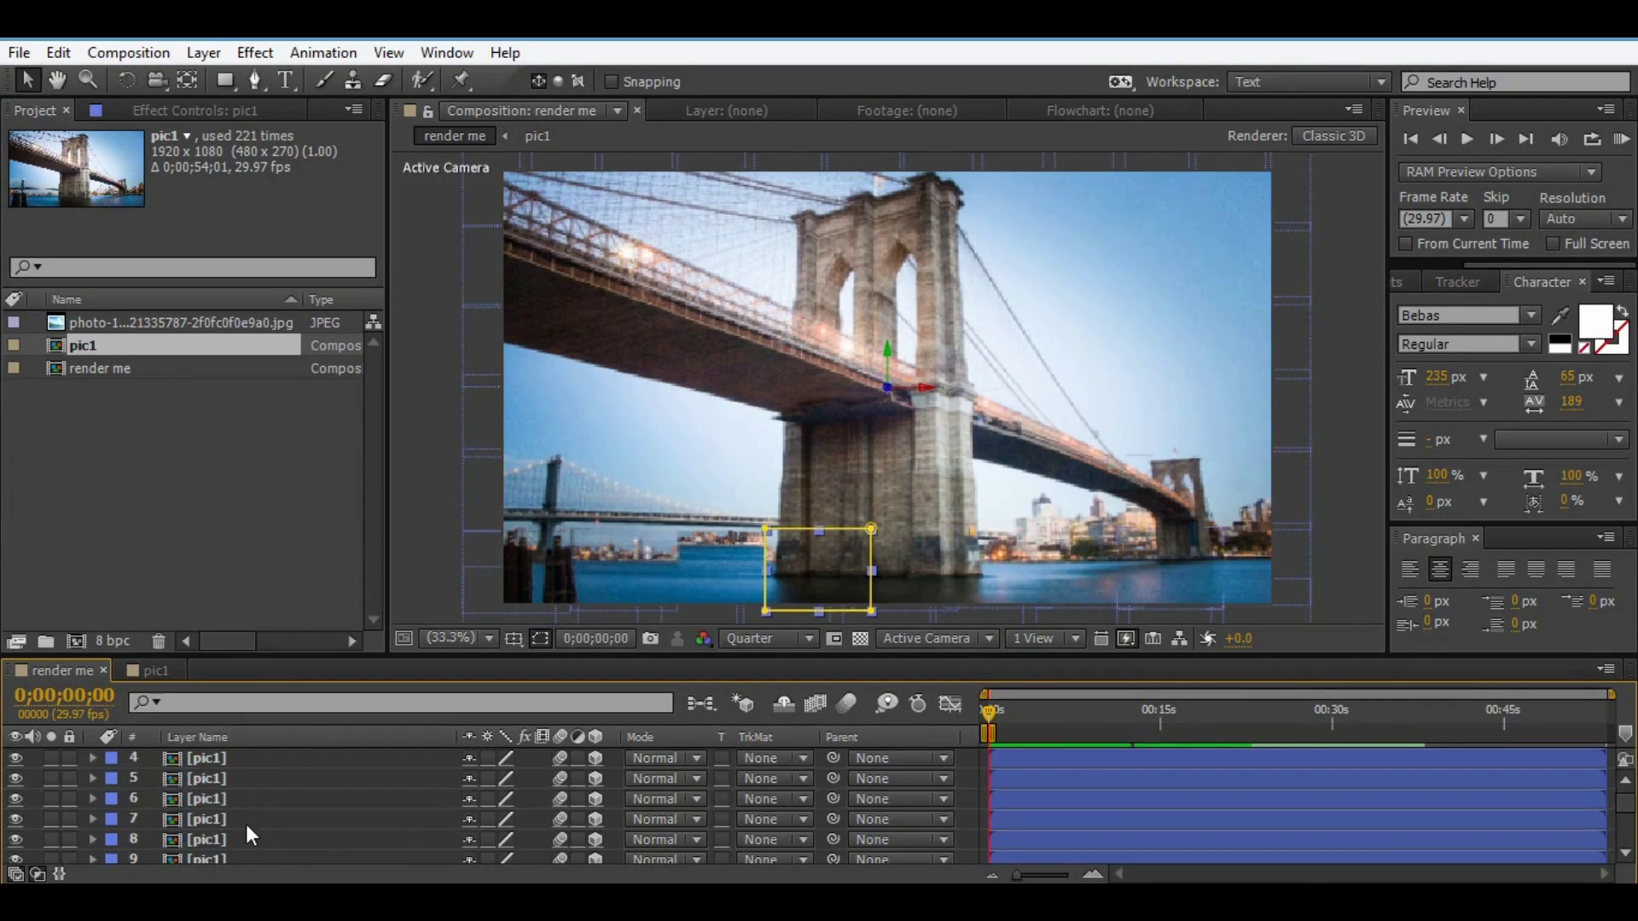
click(256, 820)
key(Delete)
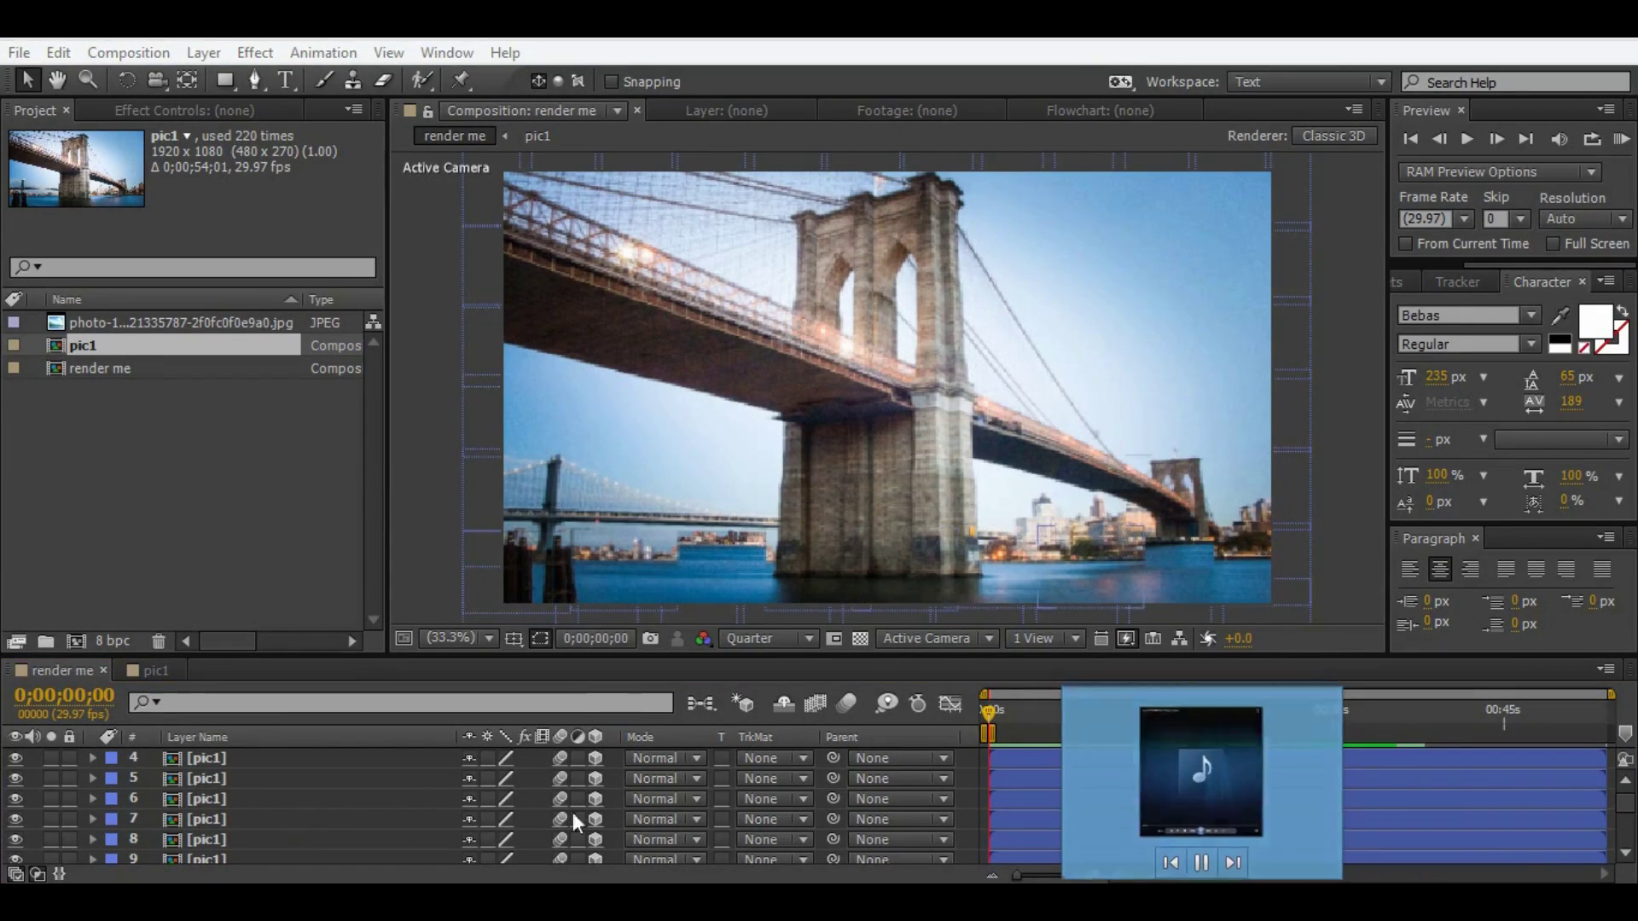
click(220, 838)
key(Delete)
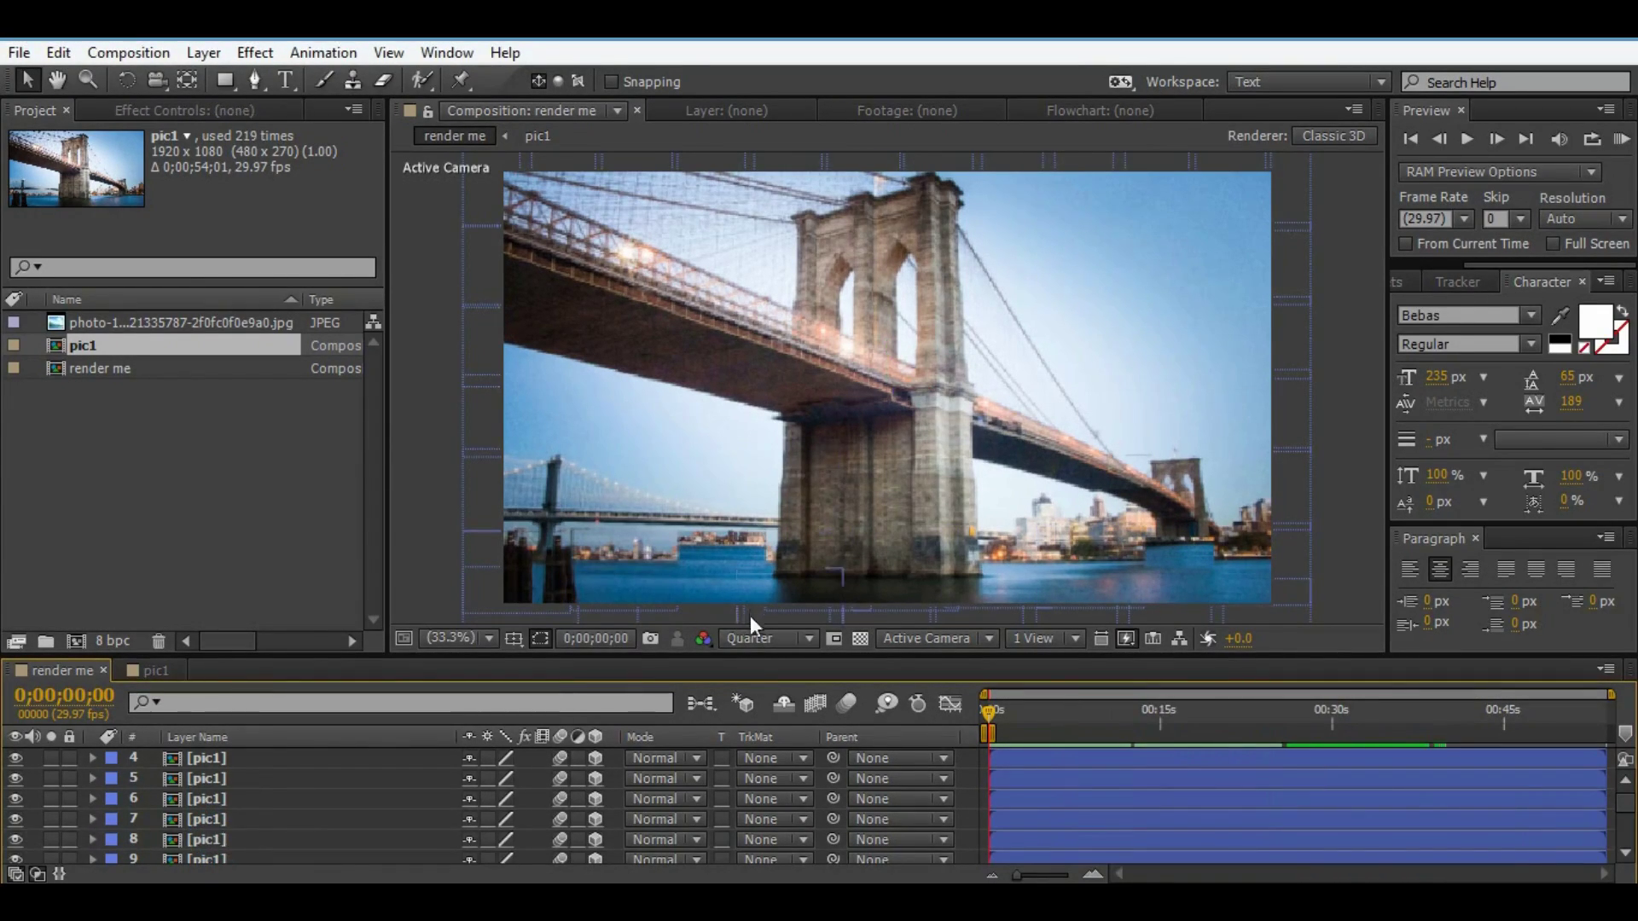
key(ctrl+z)
scroll(345, 786, up, 3)
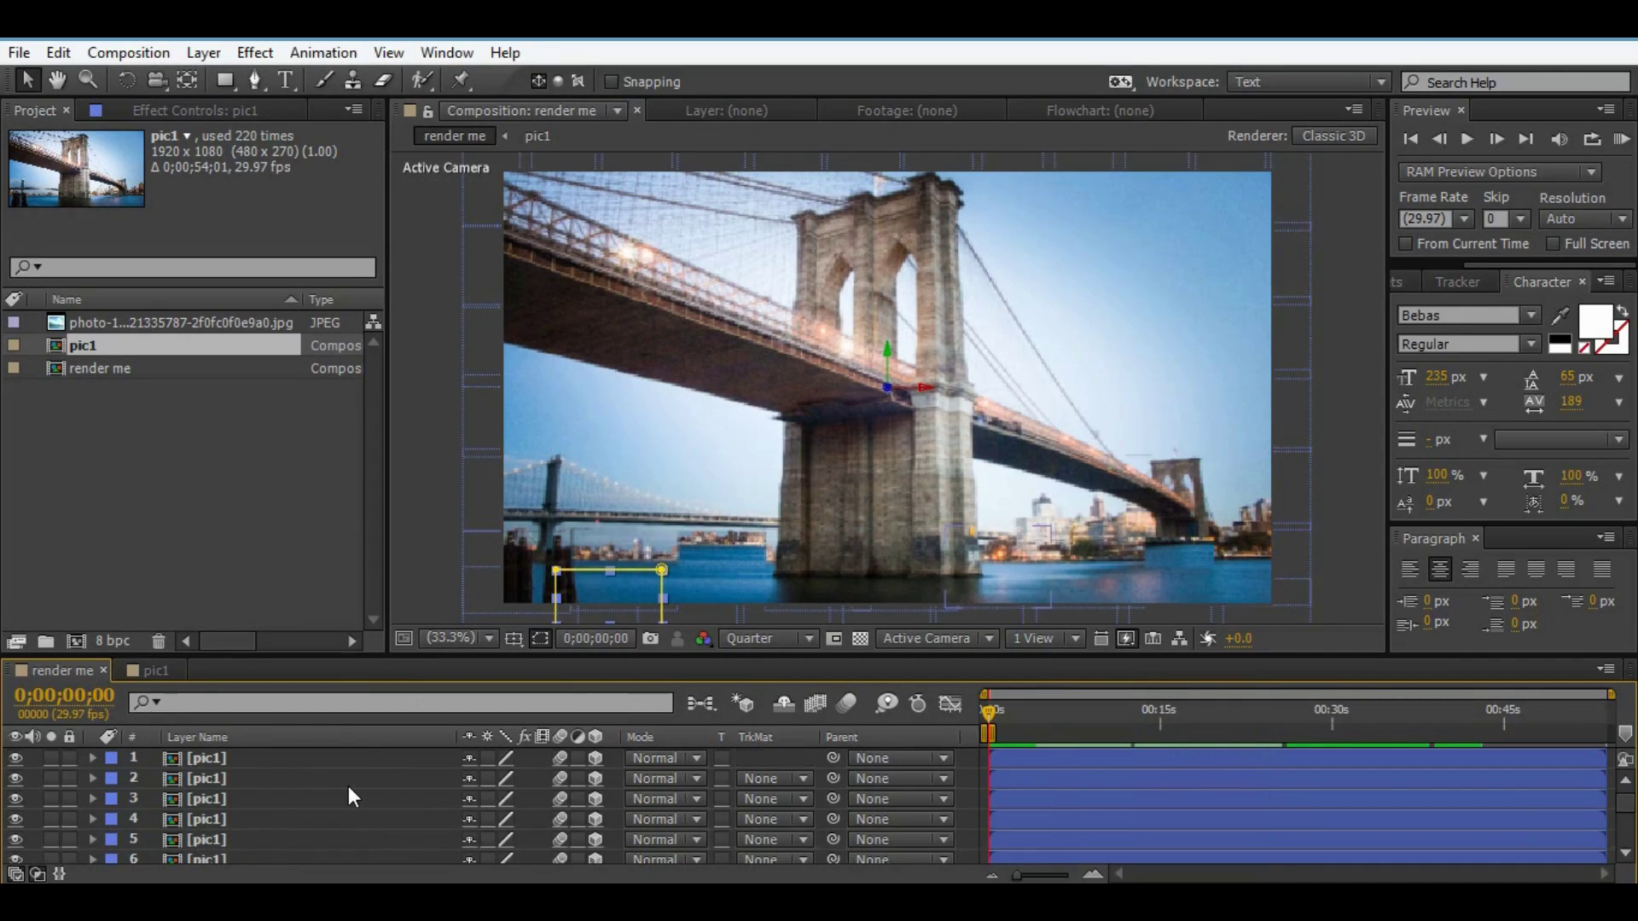
- Delete the blue pic1 tiles at the picture's right edge, in the sky beside the main tower and around the tower's arches
click(191, 757)
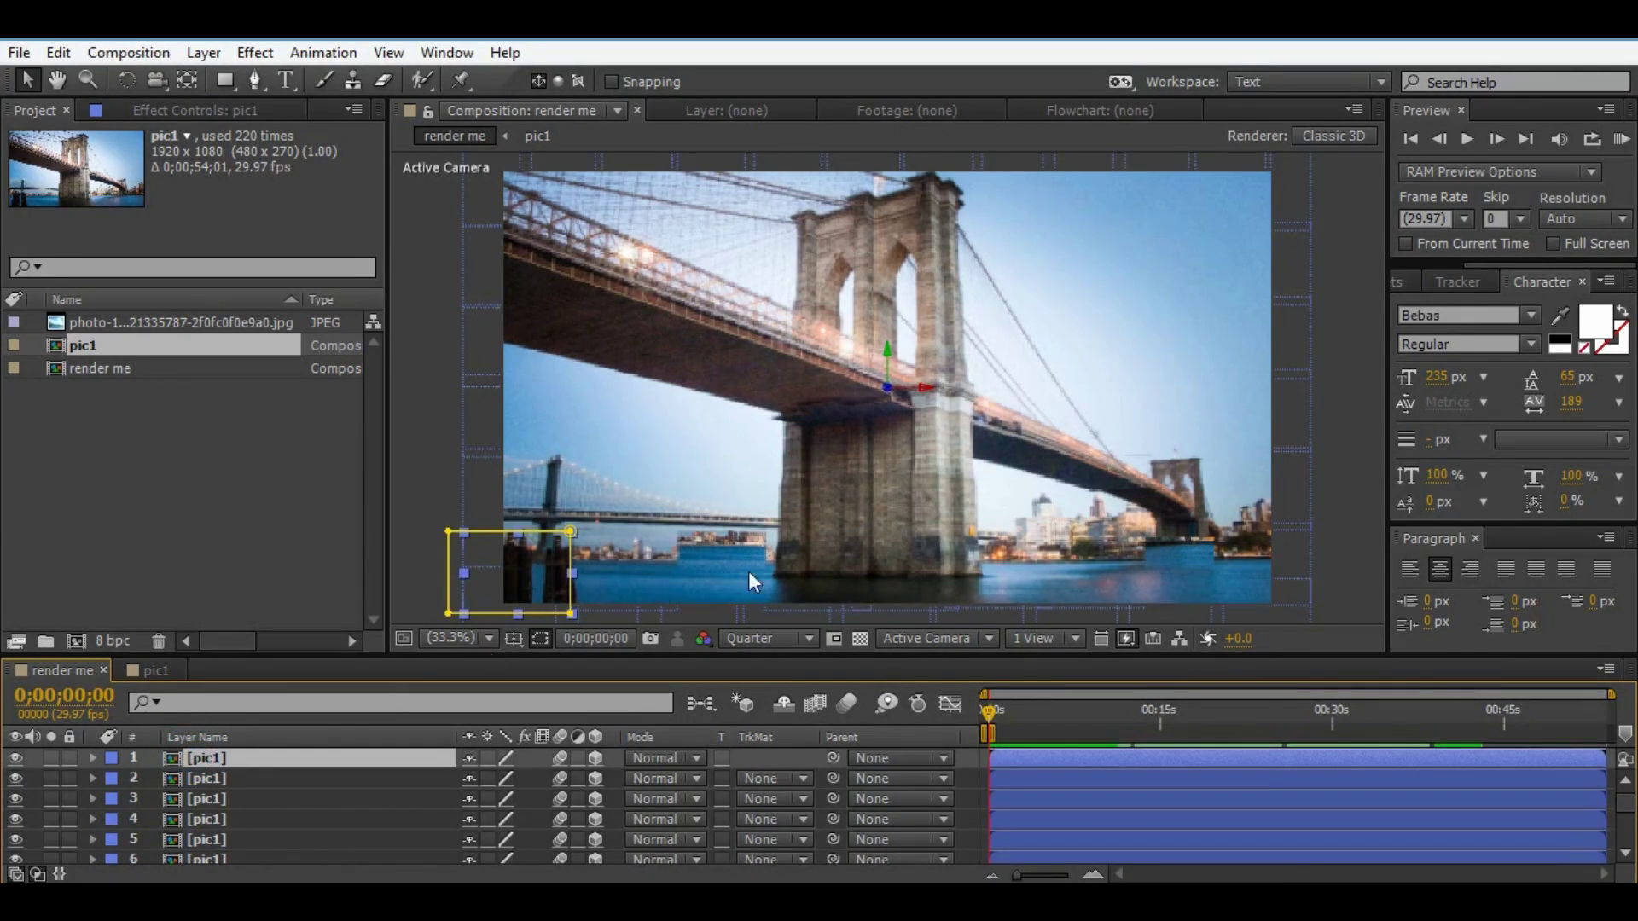
click(1278, 266)
key(Delete)
click(1107, 272)
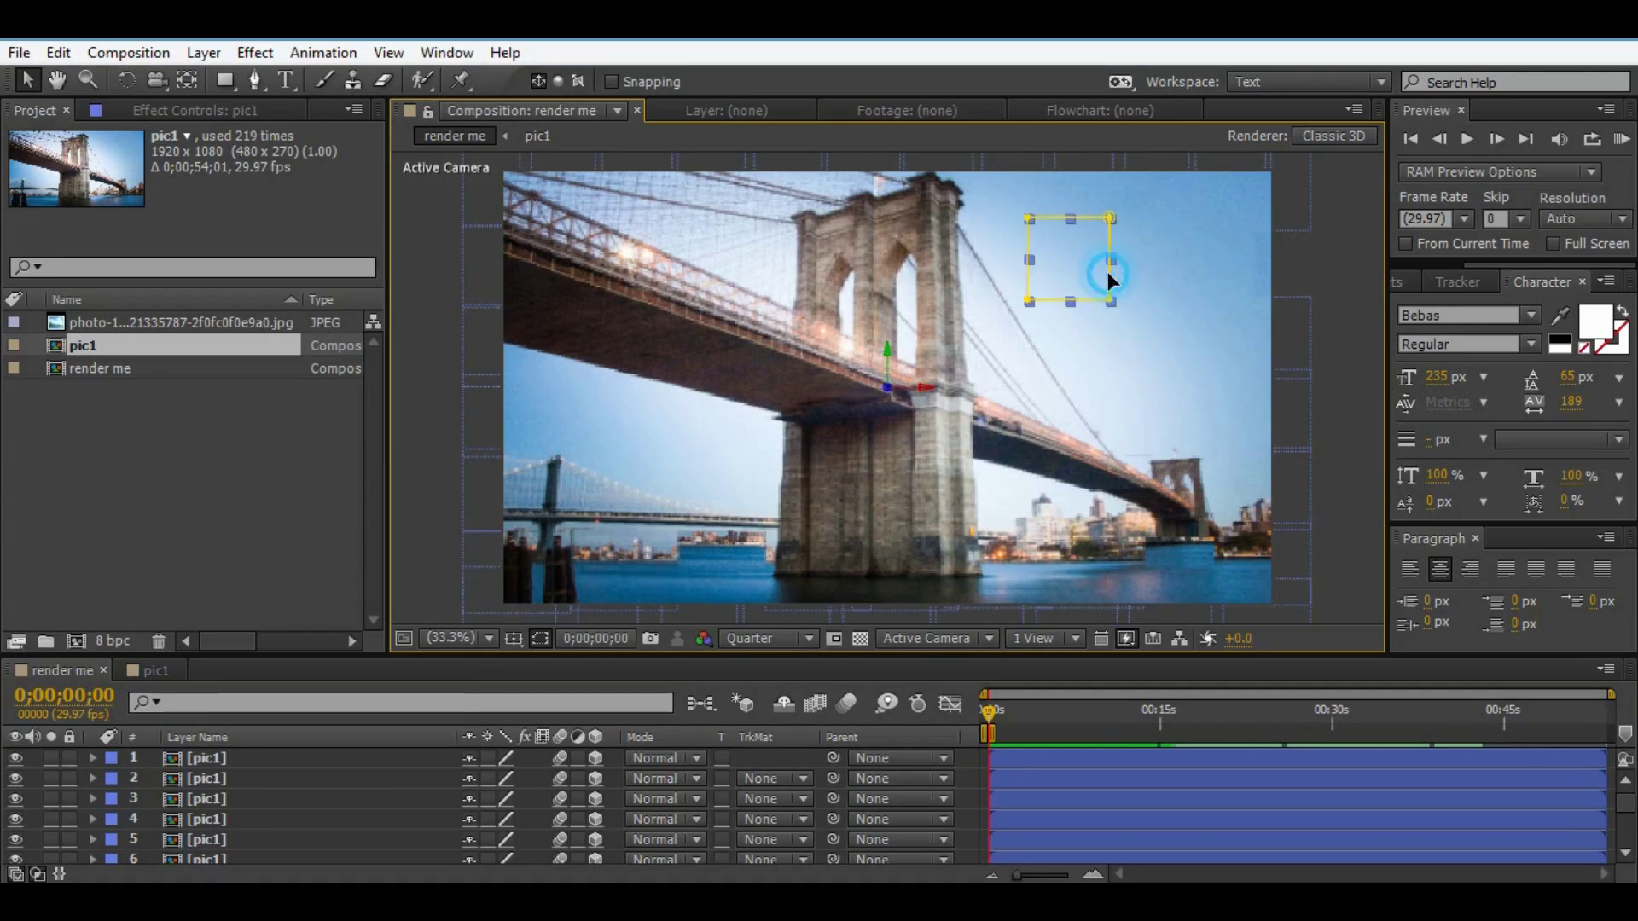
key(Delete)
click(903, 326)
drag(907, 334, 973, 395)
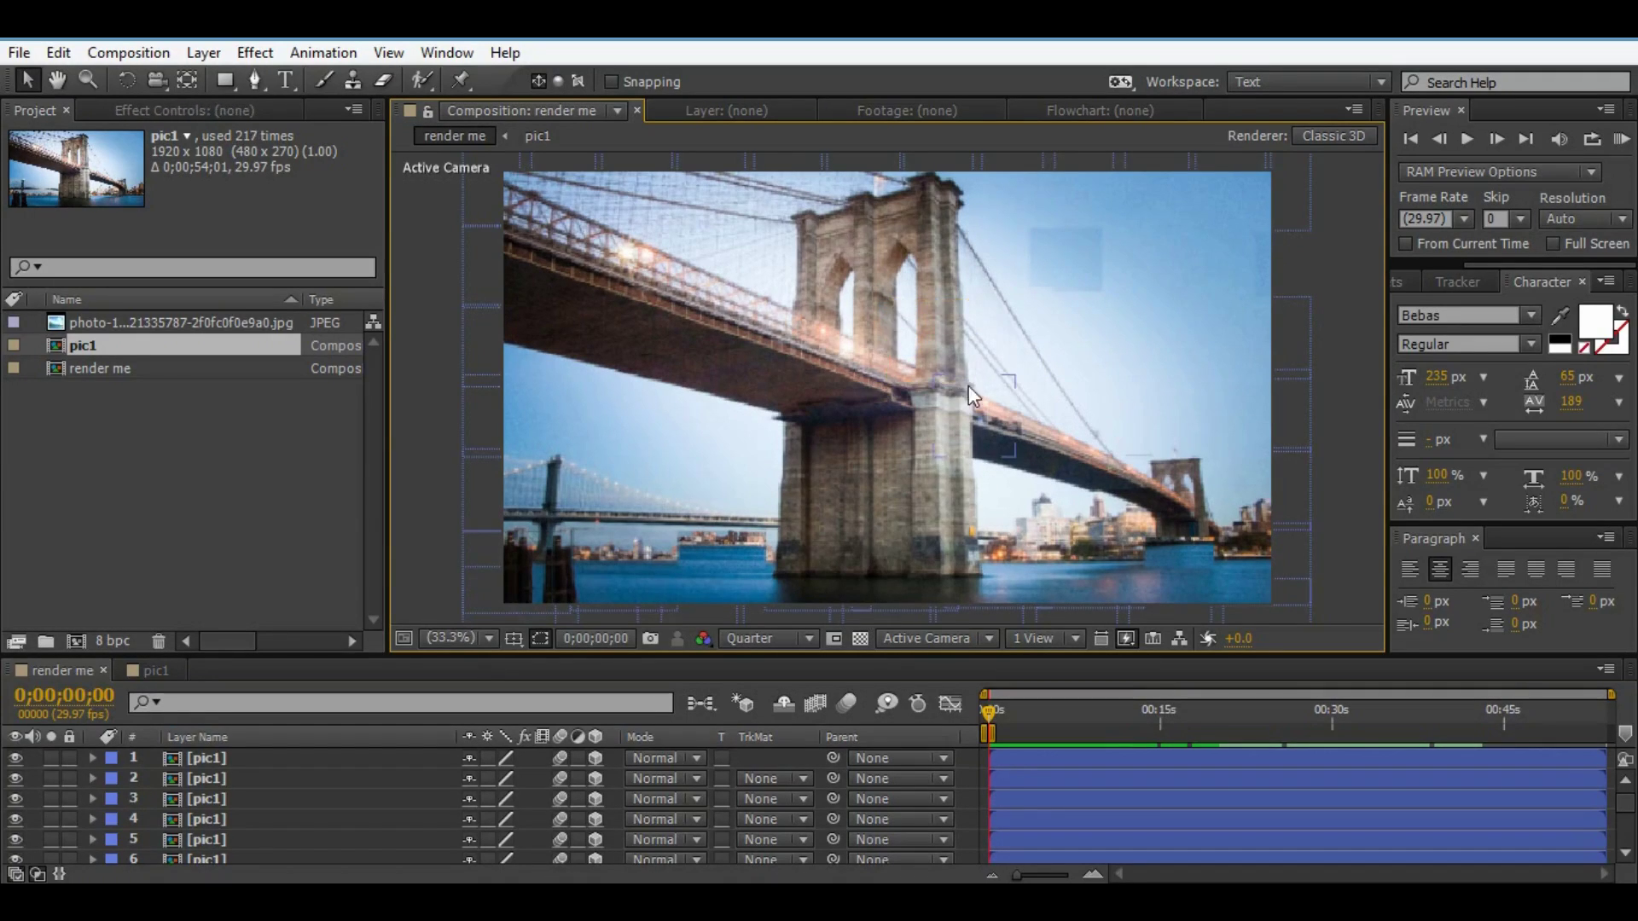
click(849, 349)
key(Delete)
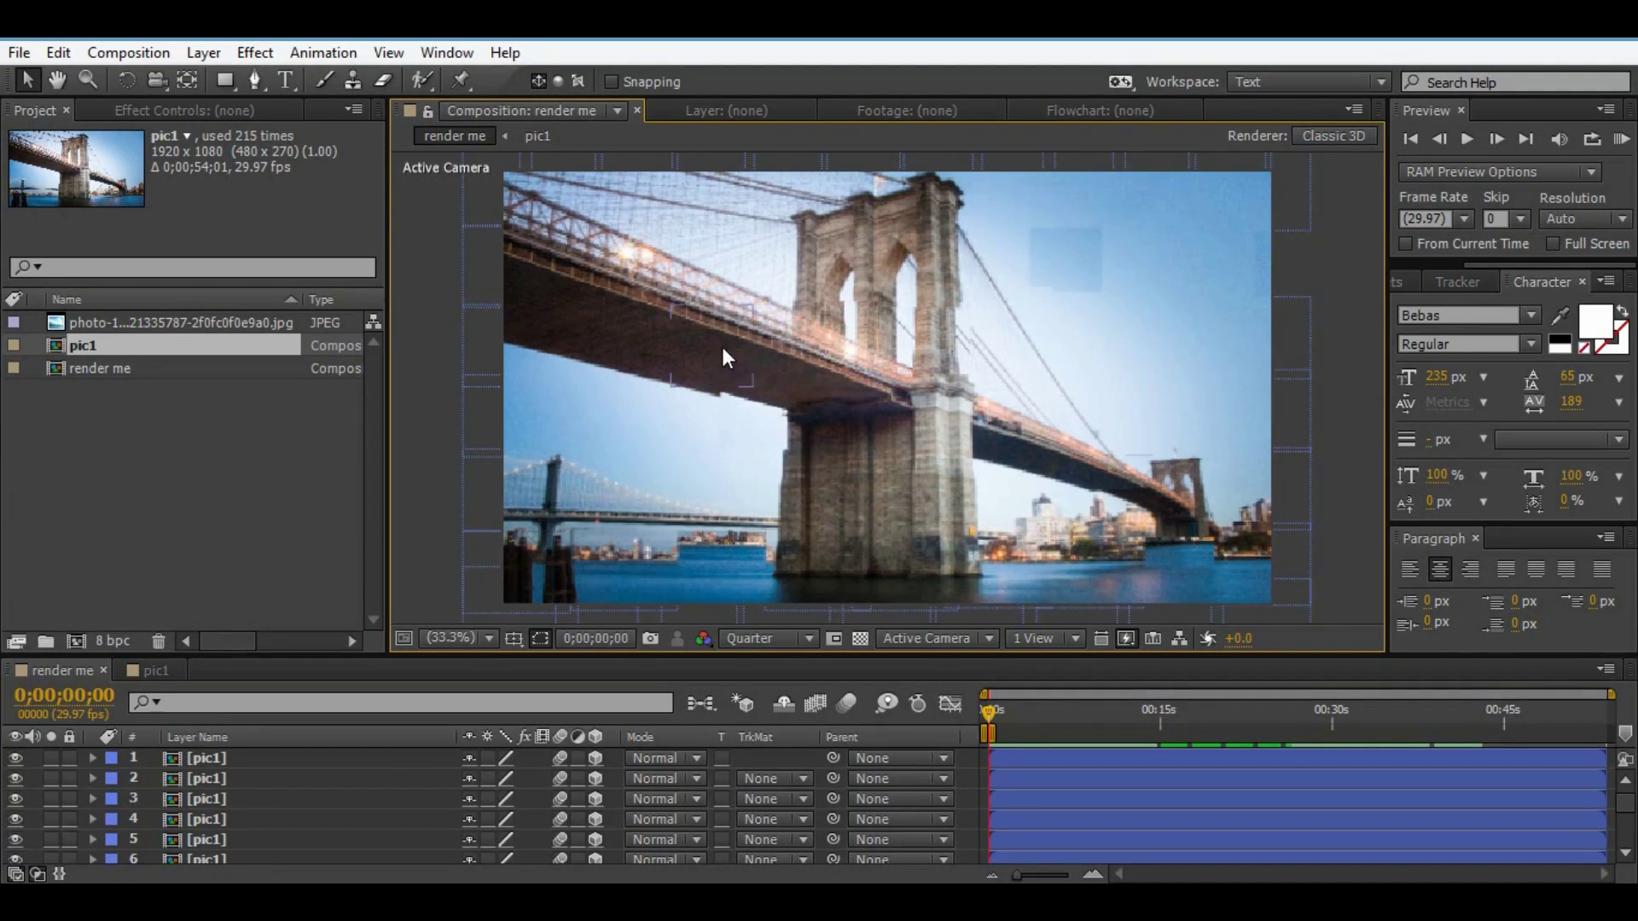
- Delete the blue pic1 tiles over the bridge deck and over the cables to the left of the main tower
click(722, 349)
key(Delete)
click(715, 237)
key(Delete)
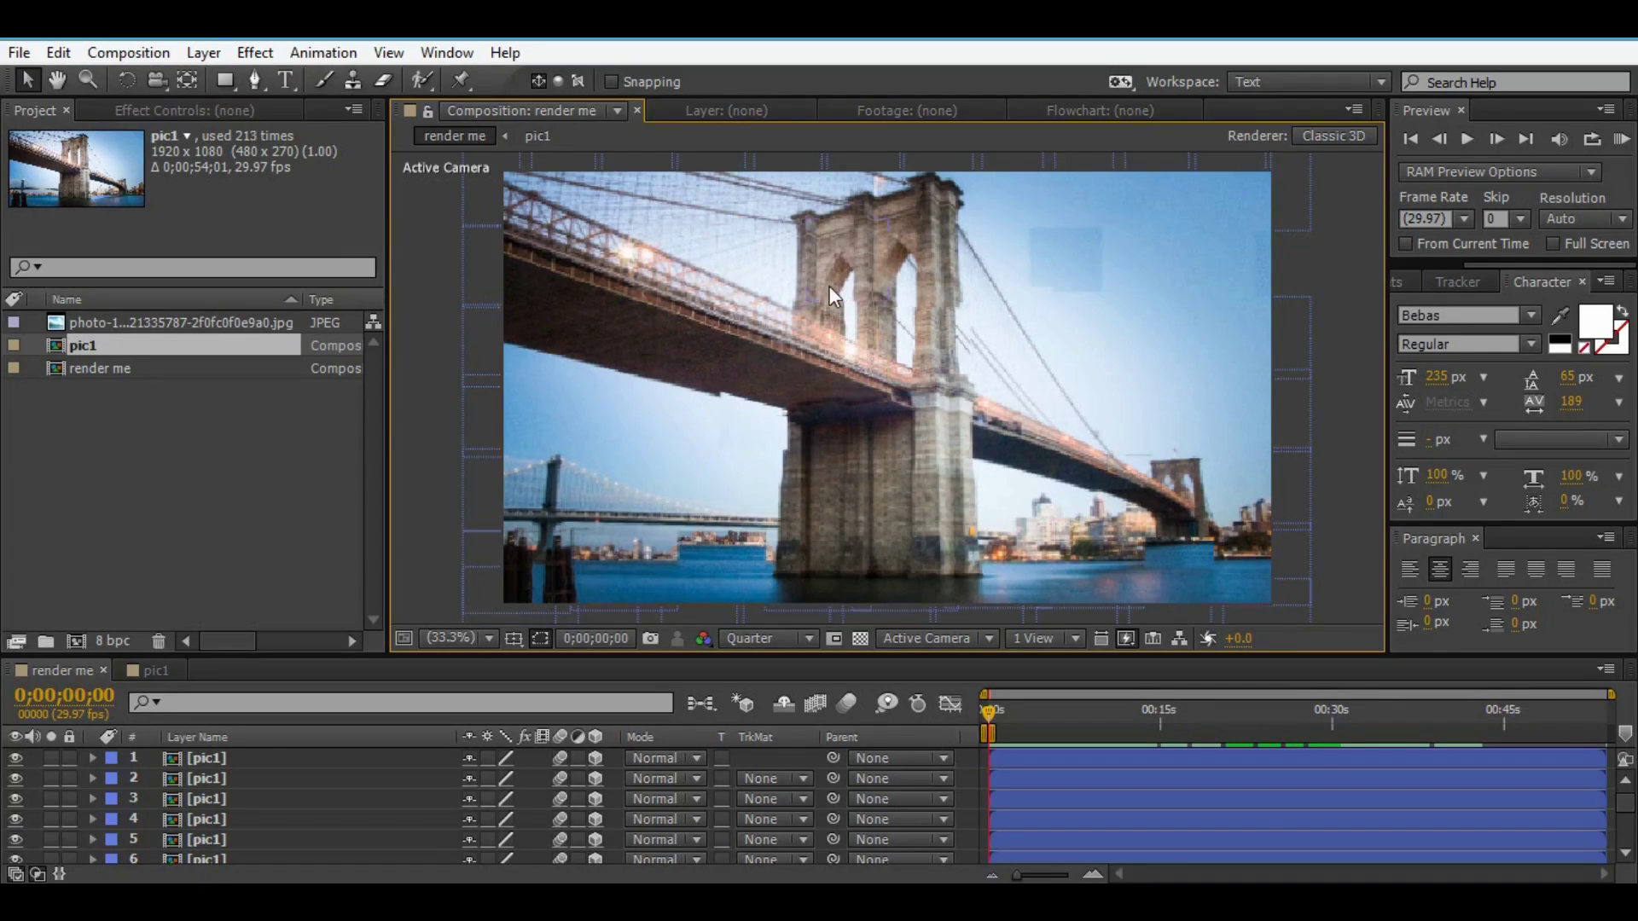
- Delete the blue pic1 tiles over the distant bridge, the sky beneath the deck and the main tower's lower pier
click(597, 474)
key(Delete)
click(616, 423)
key(Delete)
click(736, 454)
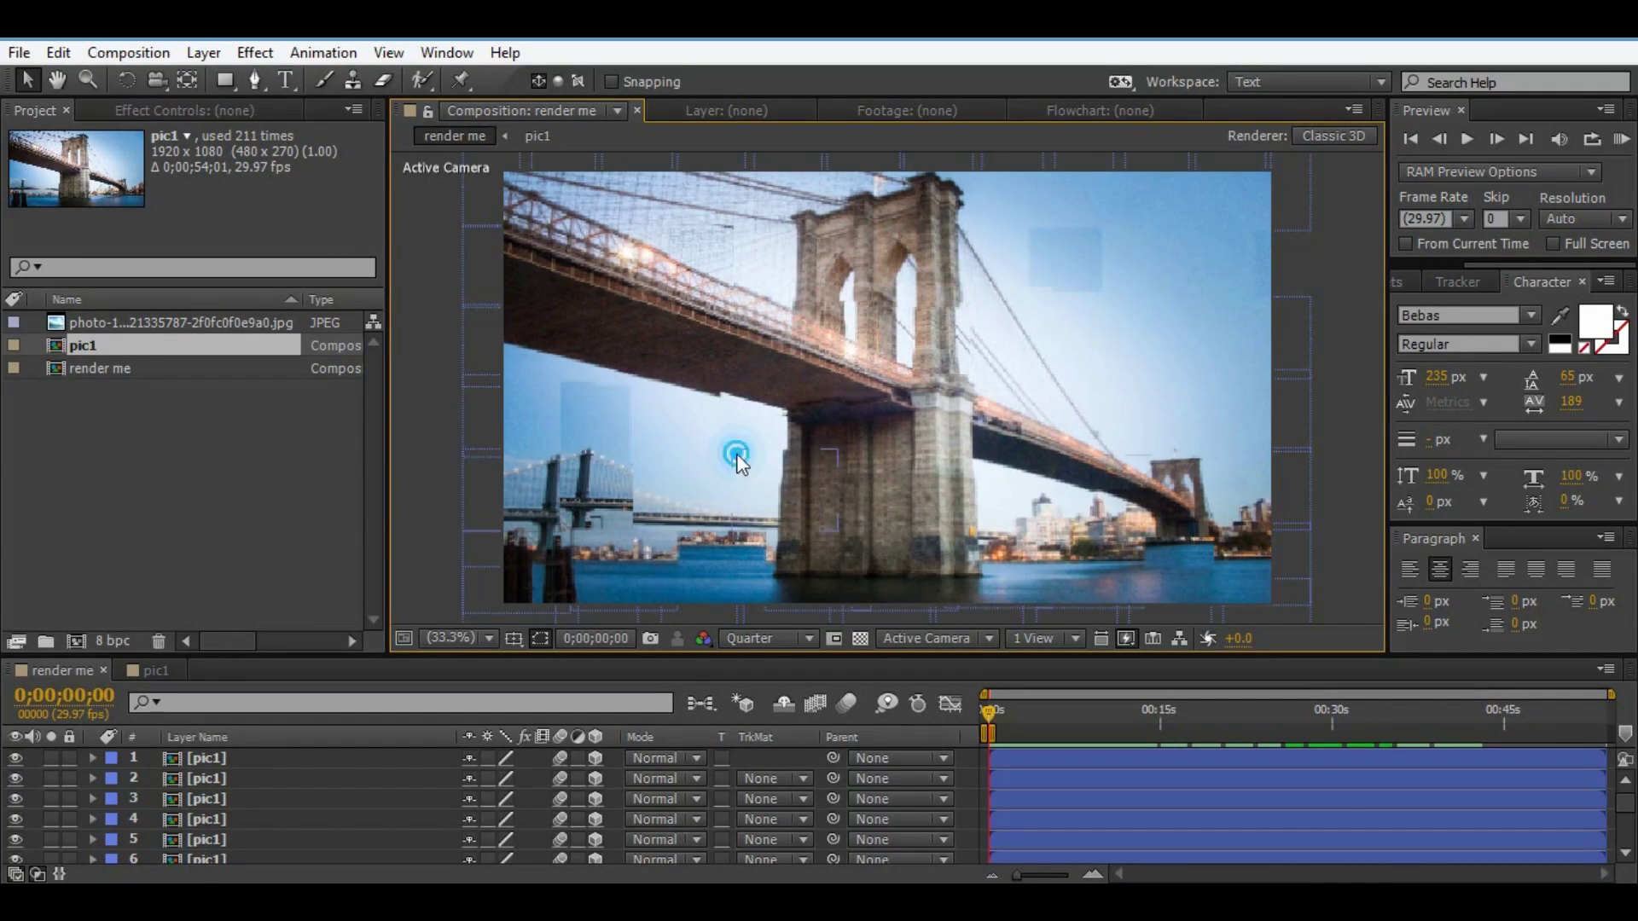
key(Delete)
click(869, 458)
key(Delete)
- Delete several blue pic1 tiles to the right of the main tower, along the deck and in the sky above it
click(991, 486)
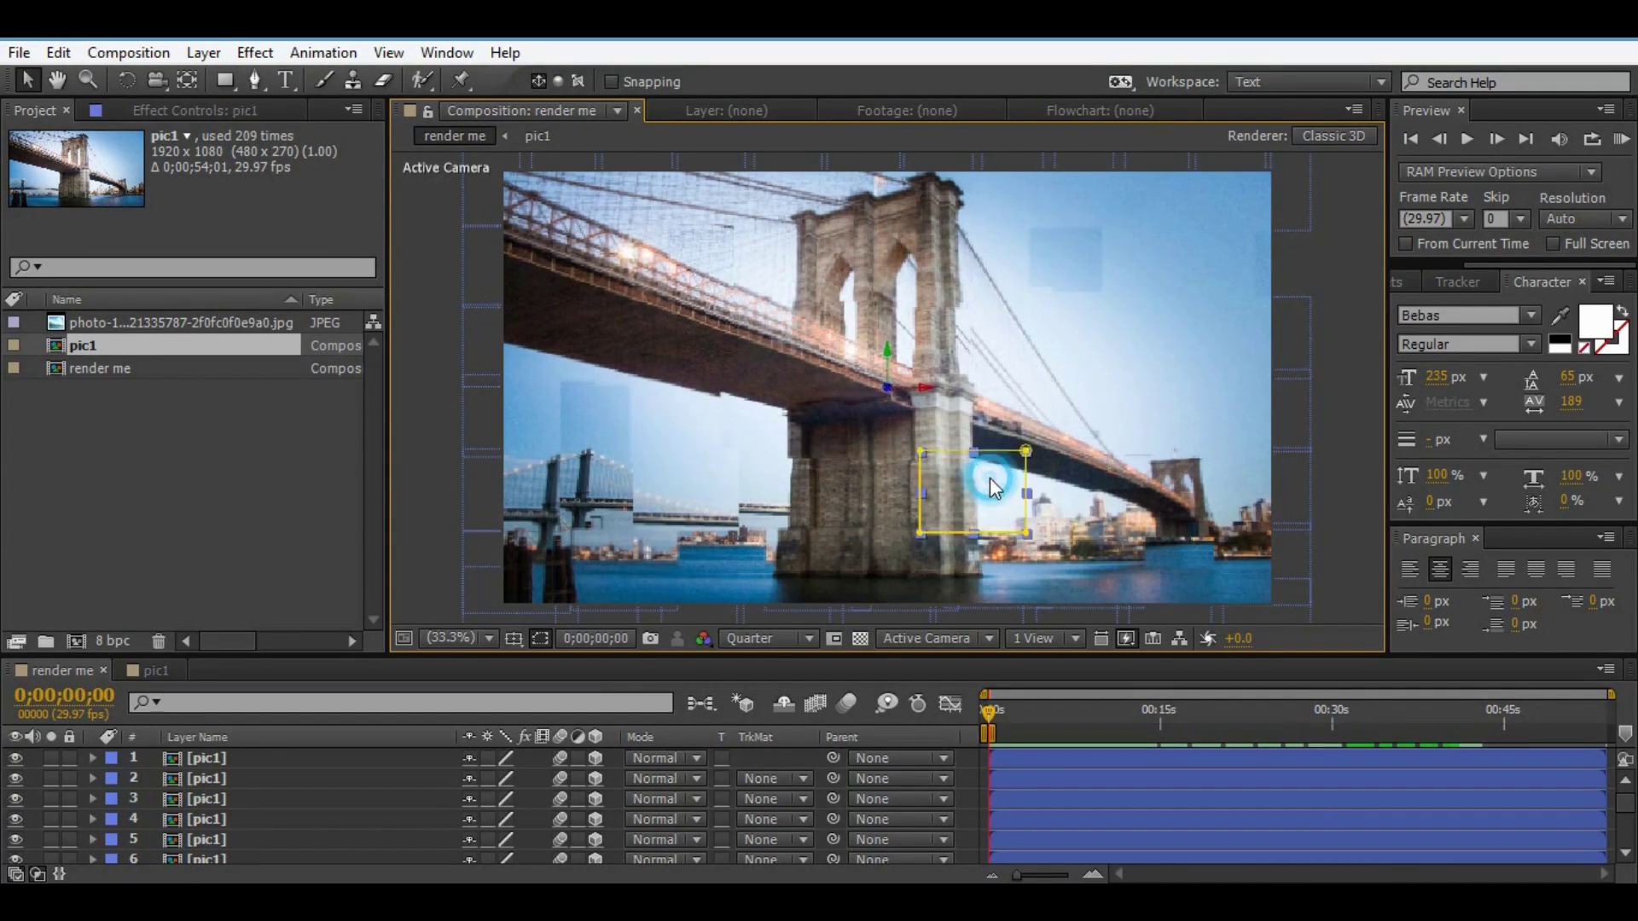
key(Delete)
click(1000, 423)
key(Delete)
click(1085, 424)
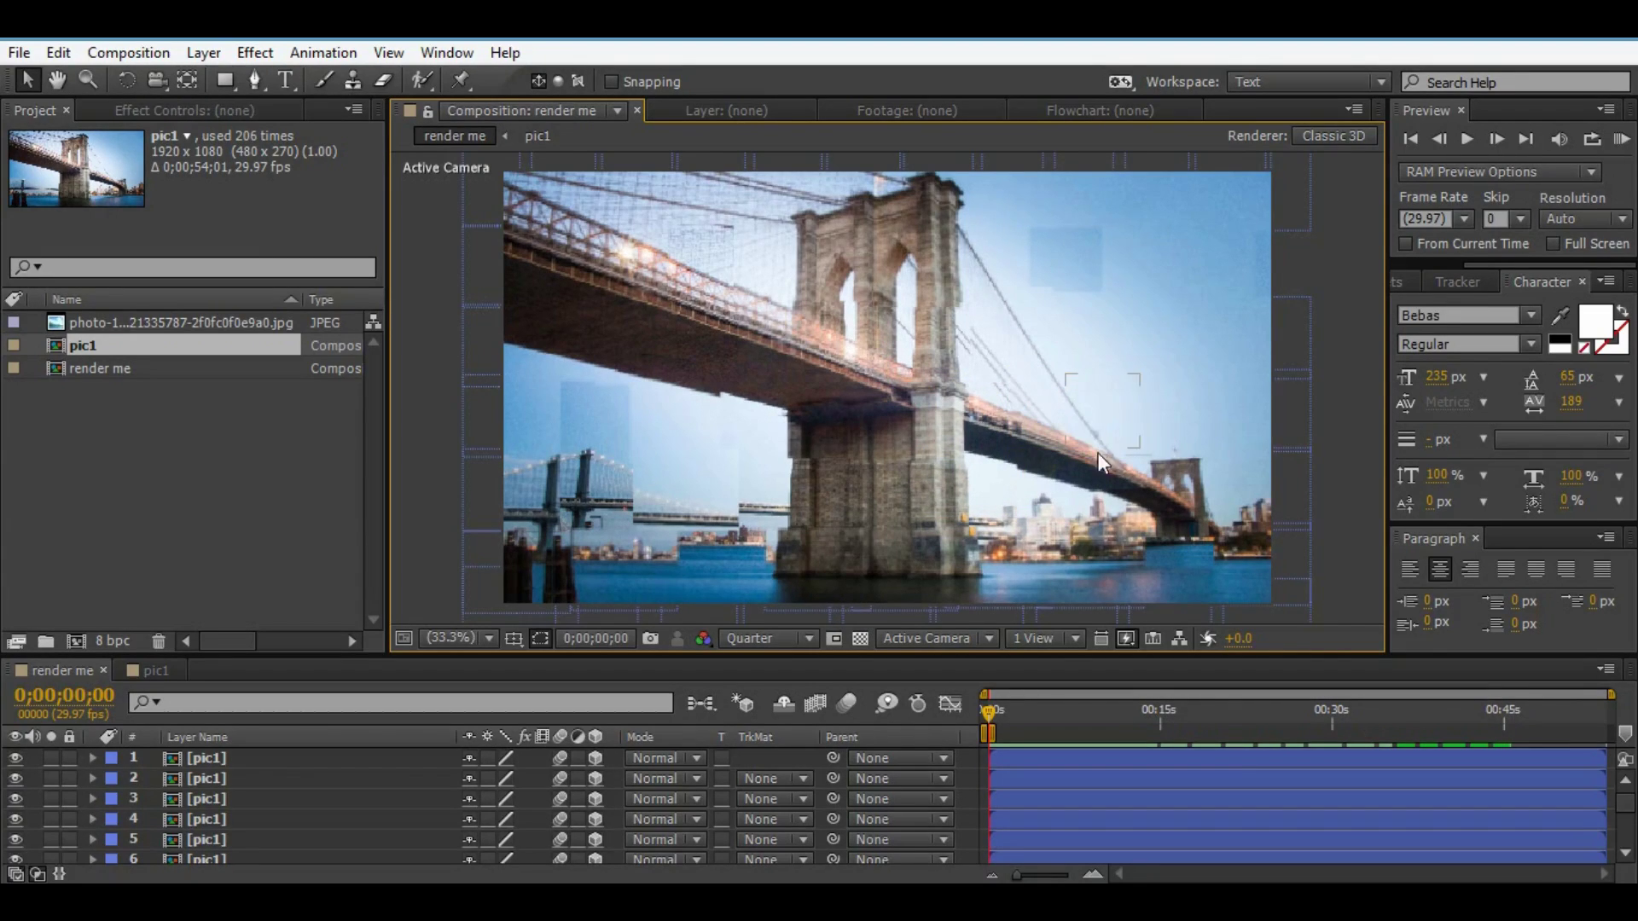
click(1143, 360)
key(Delete)
click(1145, 469)
key(Delete)
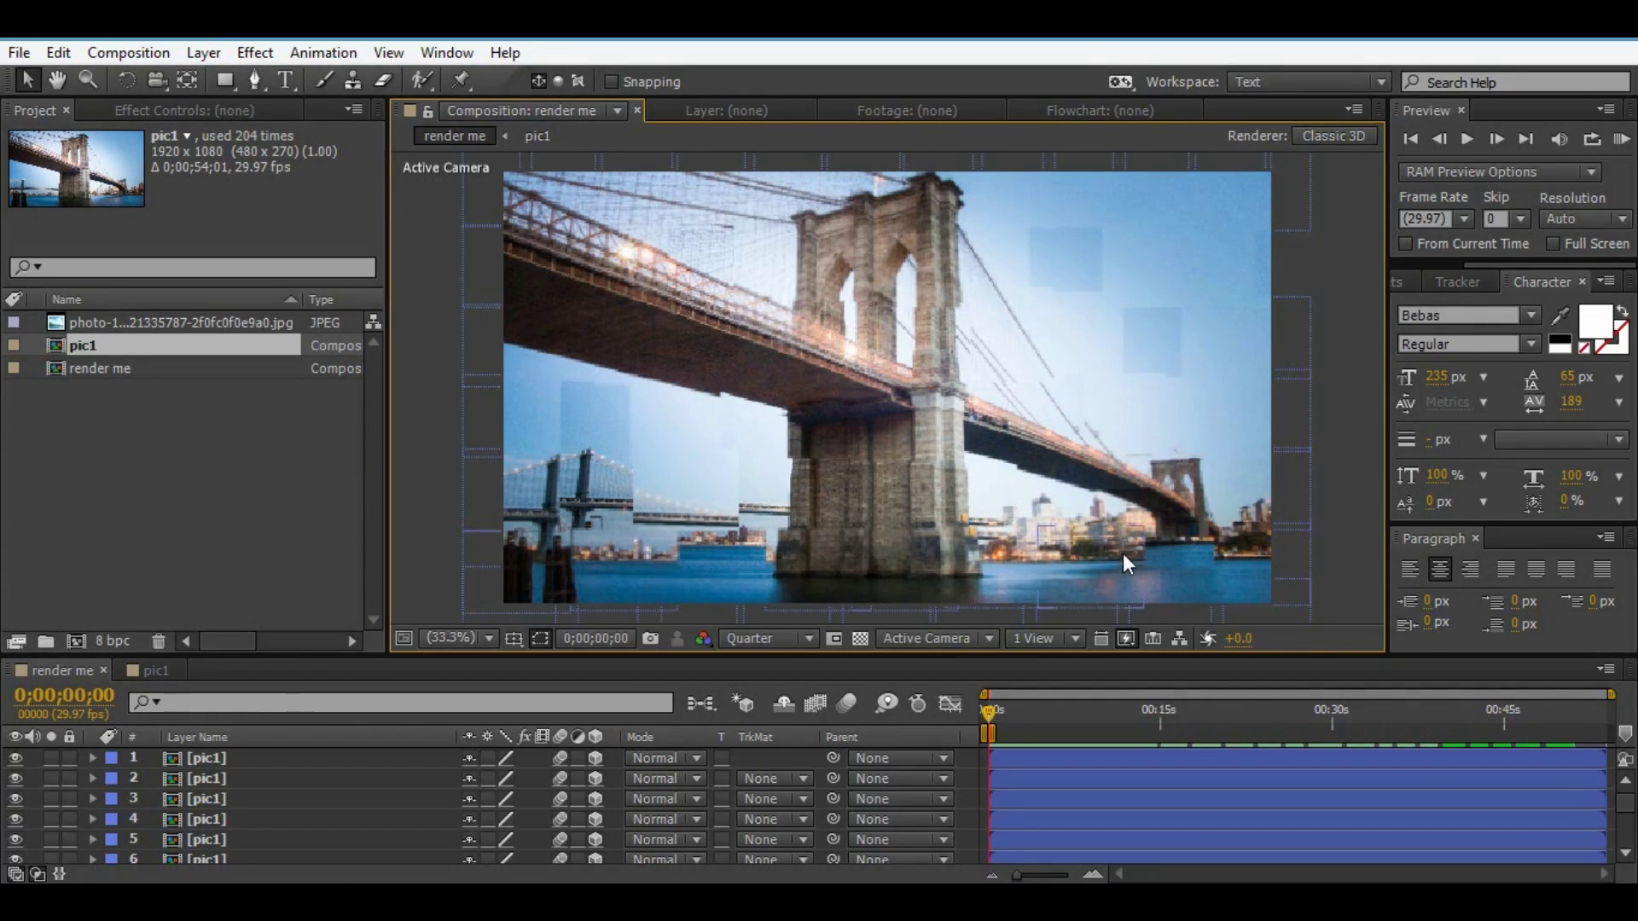
- Delete the blue pic1 tiles over the right-hand water, the skyline and the upper-left cables, plus further scattered blue copies
click(1119, 565)
key(Delete)
click(1060, 492)
key(Delete)
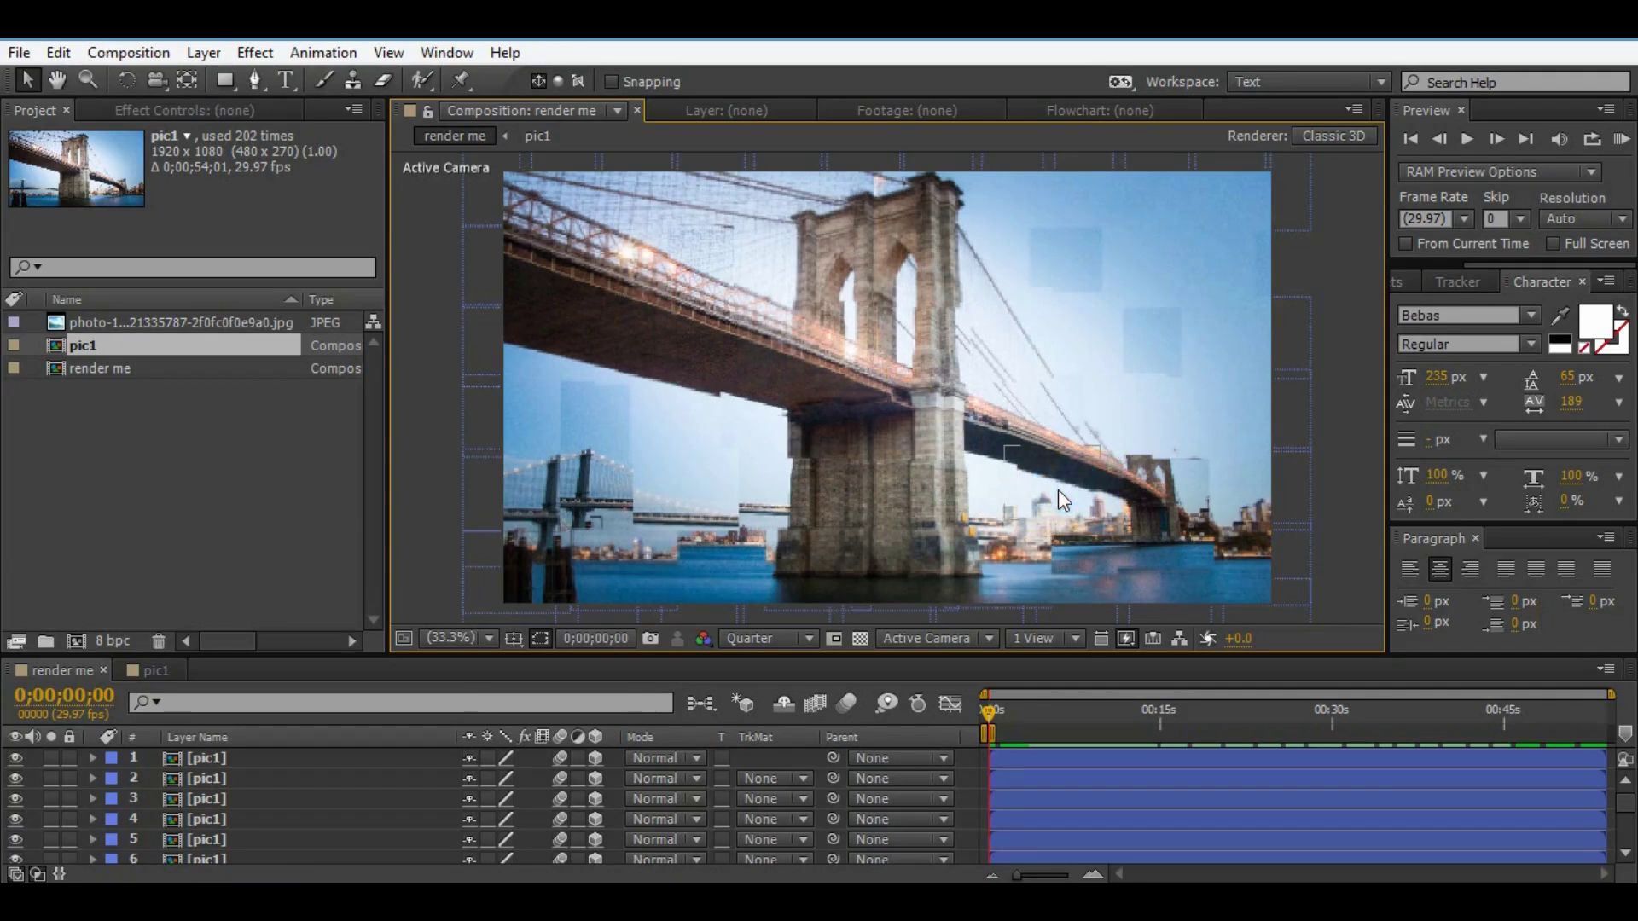
key(Delete)
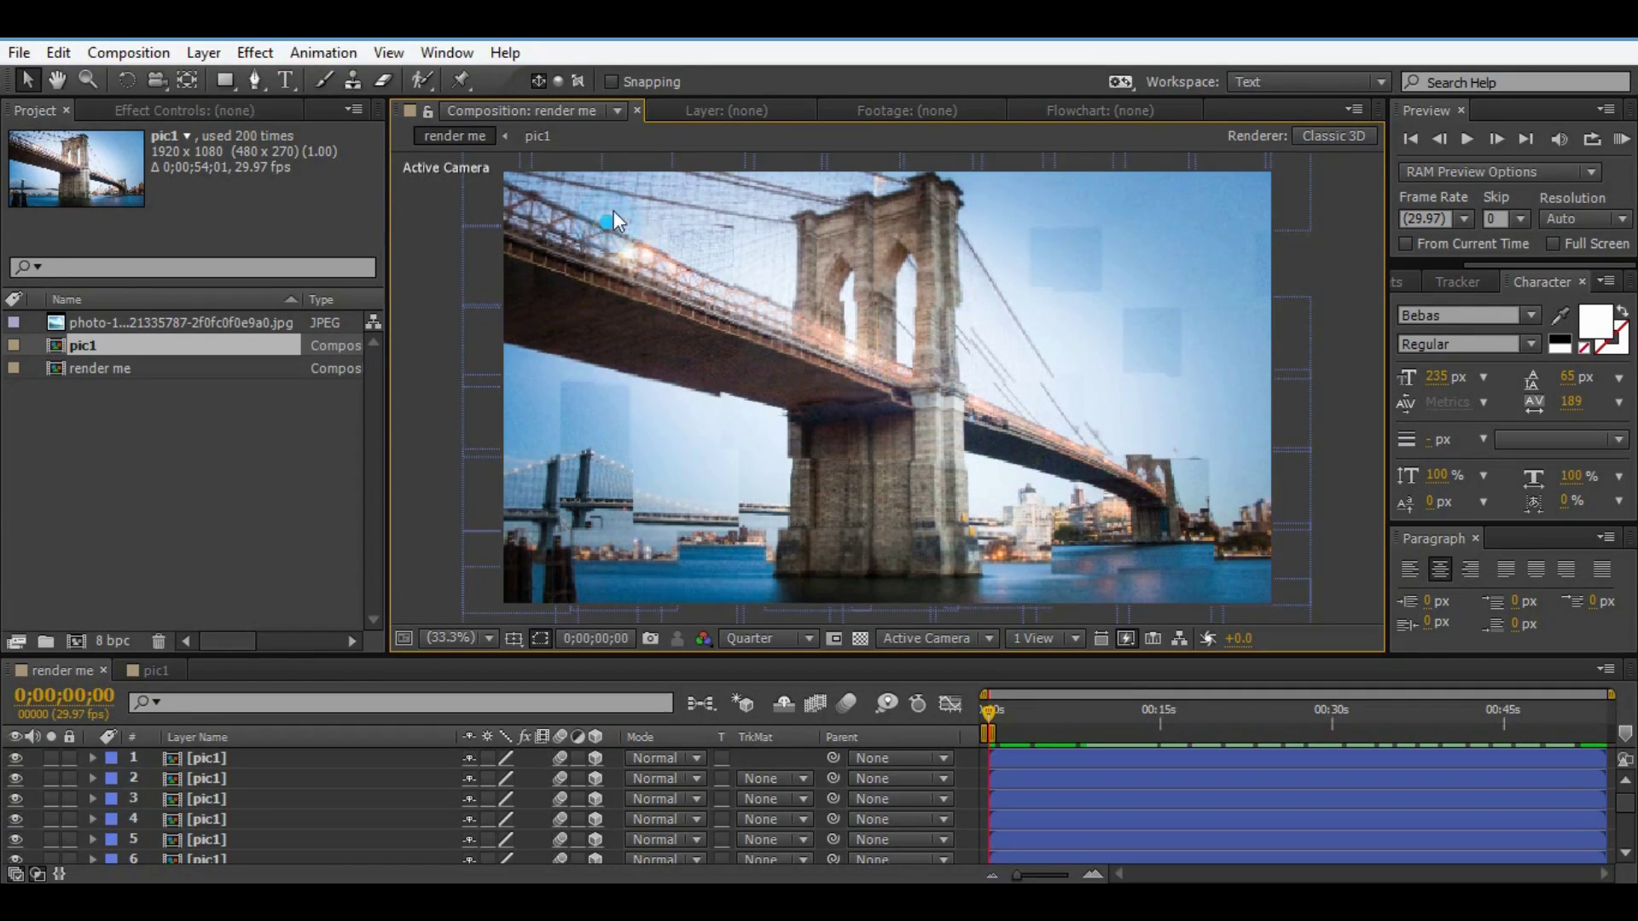
key(Delete)
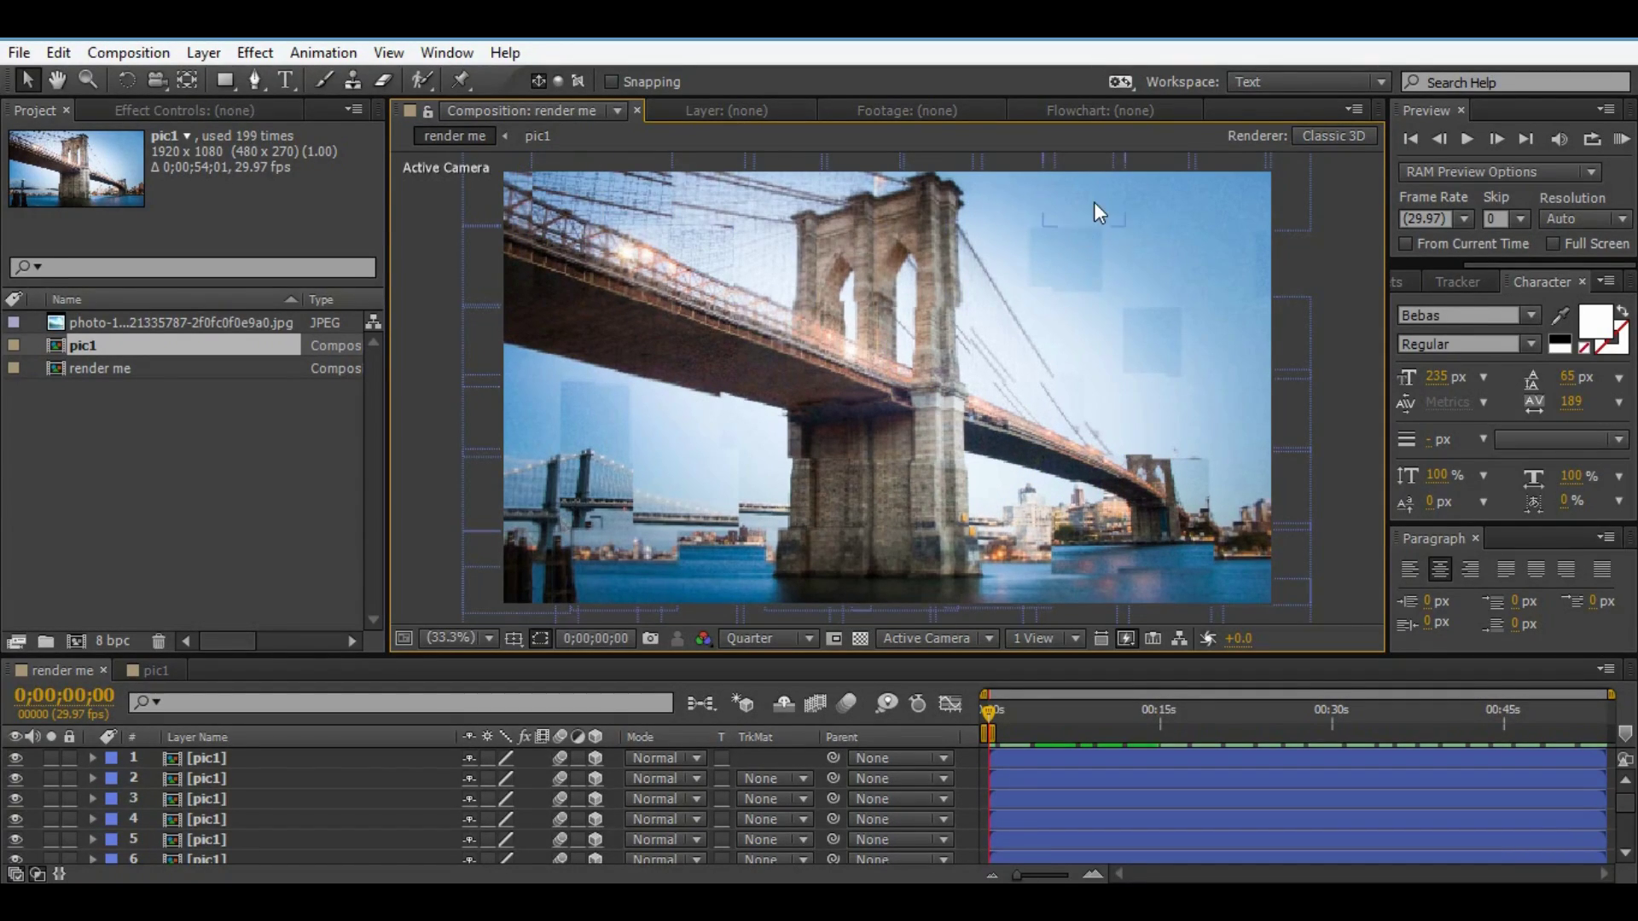
click(1144, 269)
drag(1145, 270, 1046, 411)
key(Delete)
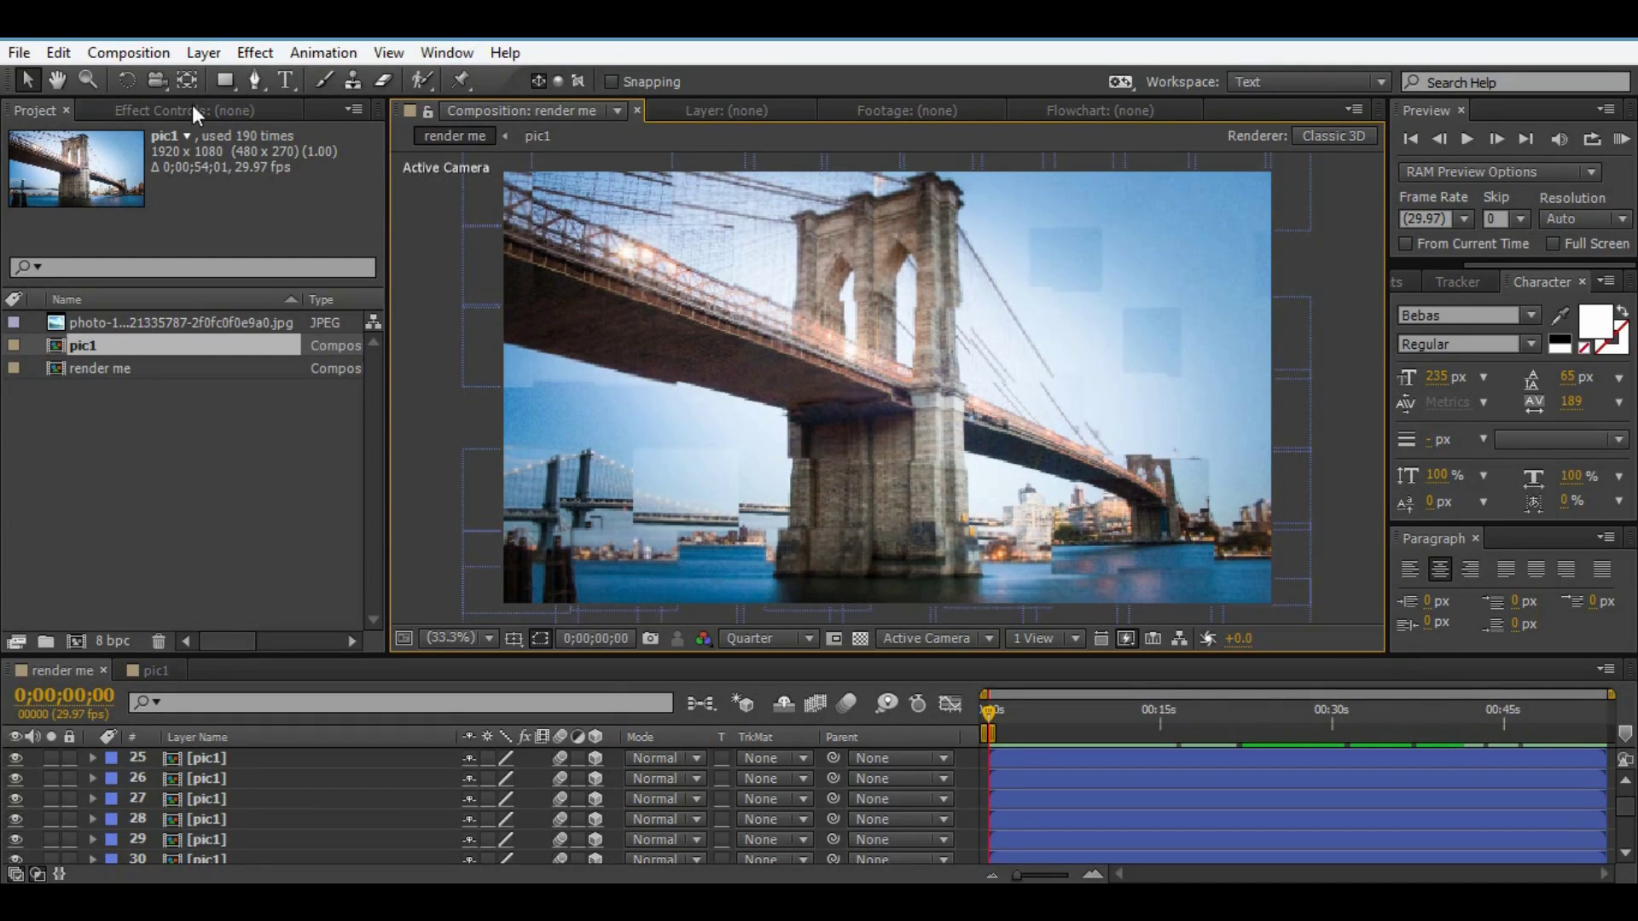
- Add a new camera layer to the render me composition
click(204, 52)
mouse_move(386, 49)
click(695, 128)
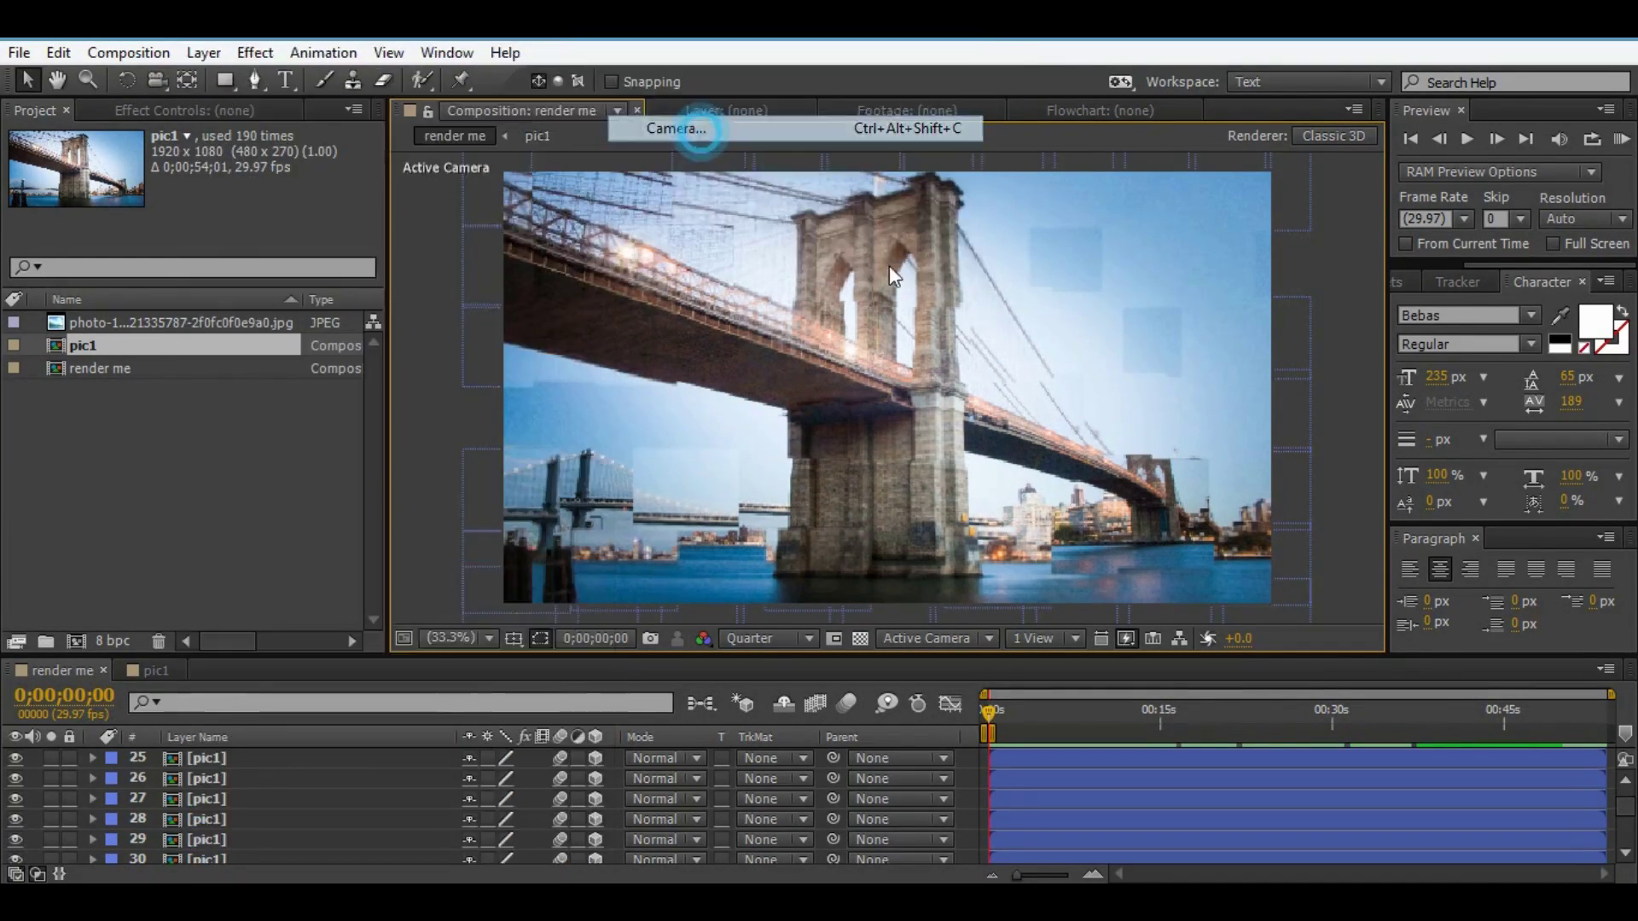
click(1130, 713)
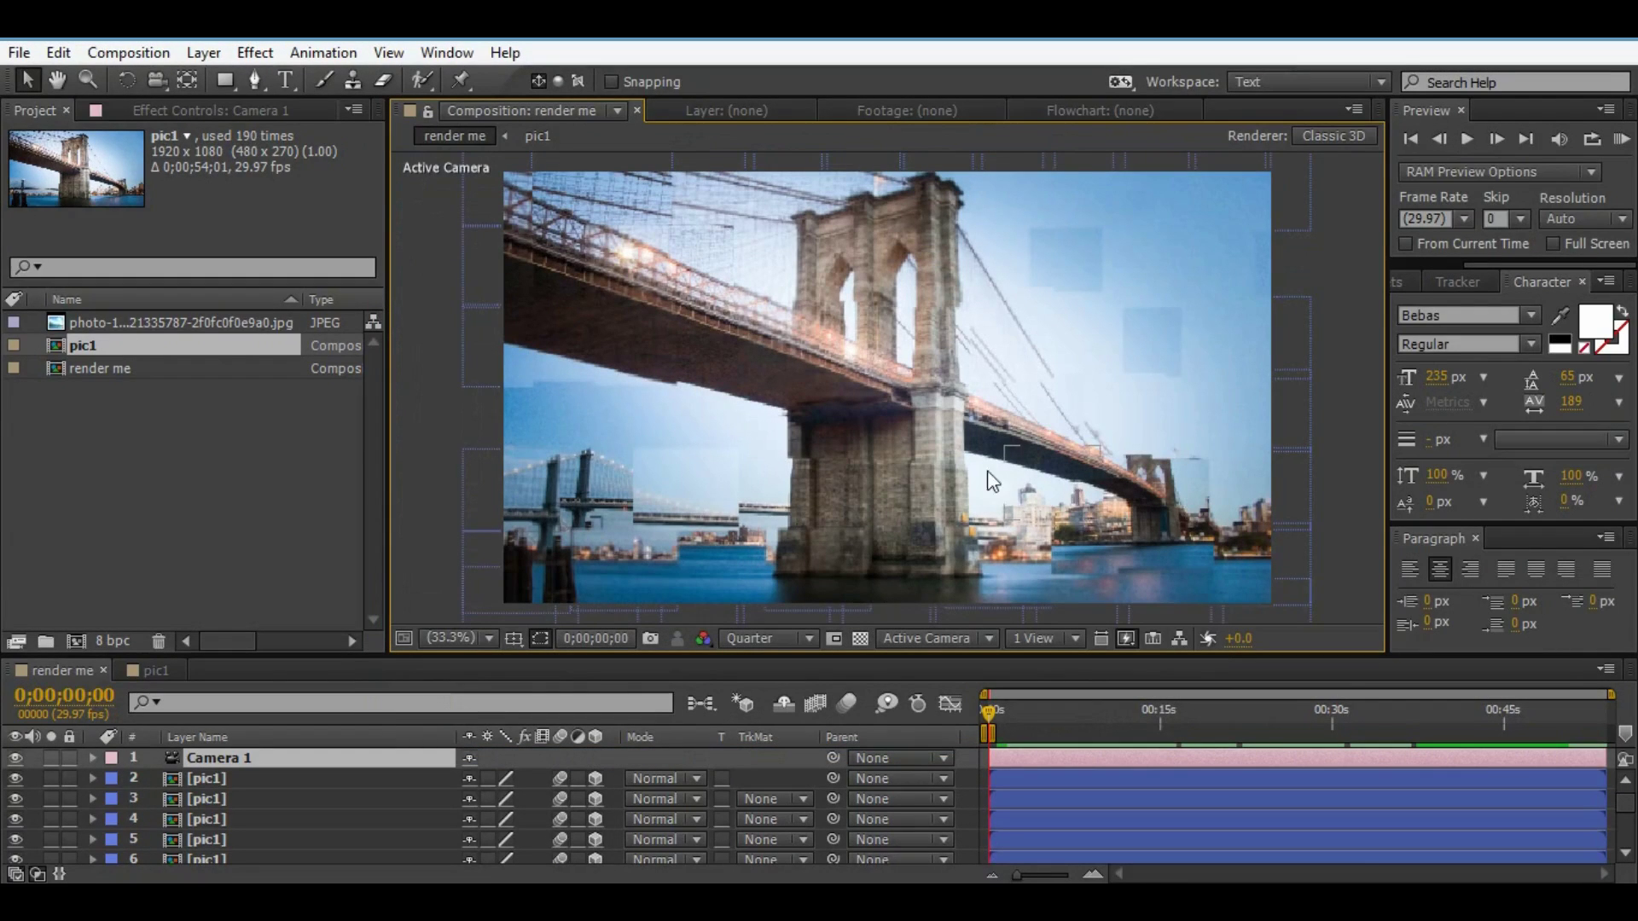
- Orbit the camera slightly around the picture to check the depth between the two tile sets
key(c)
drag(842, 413, 848, 419)
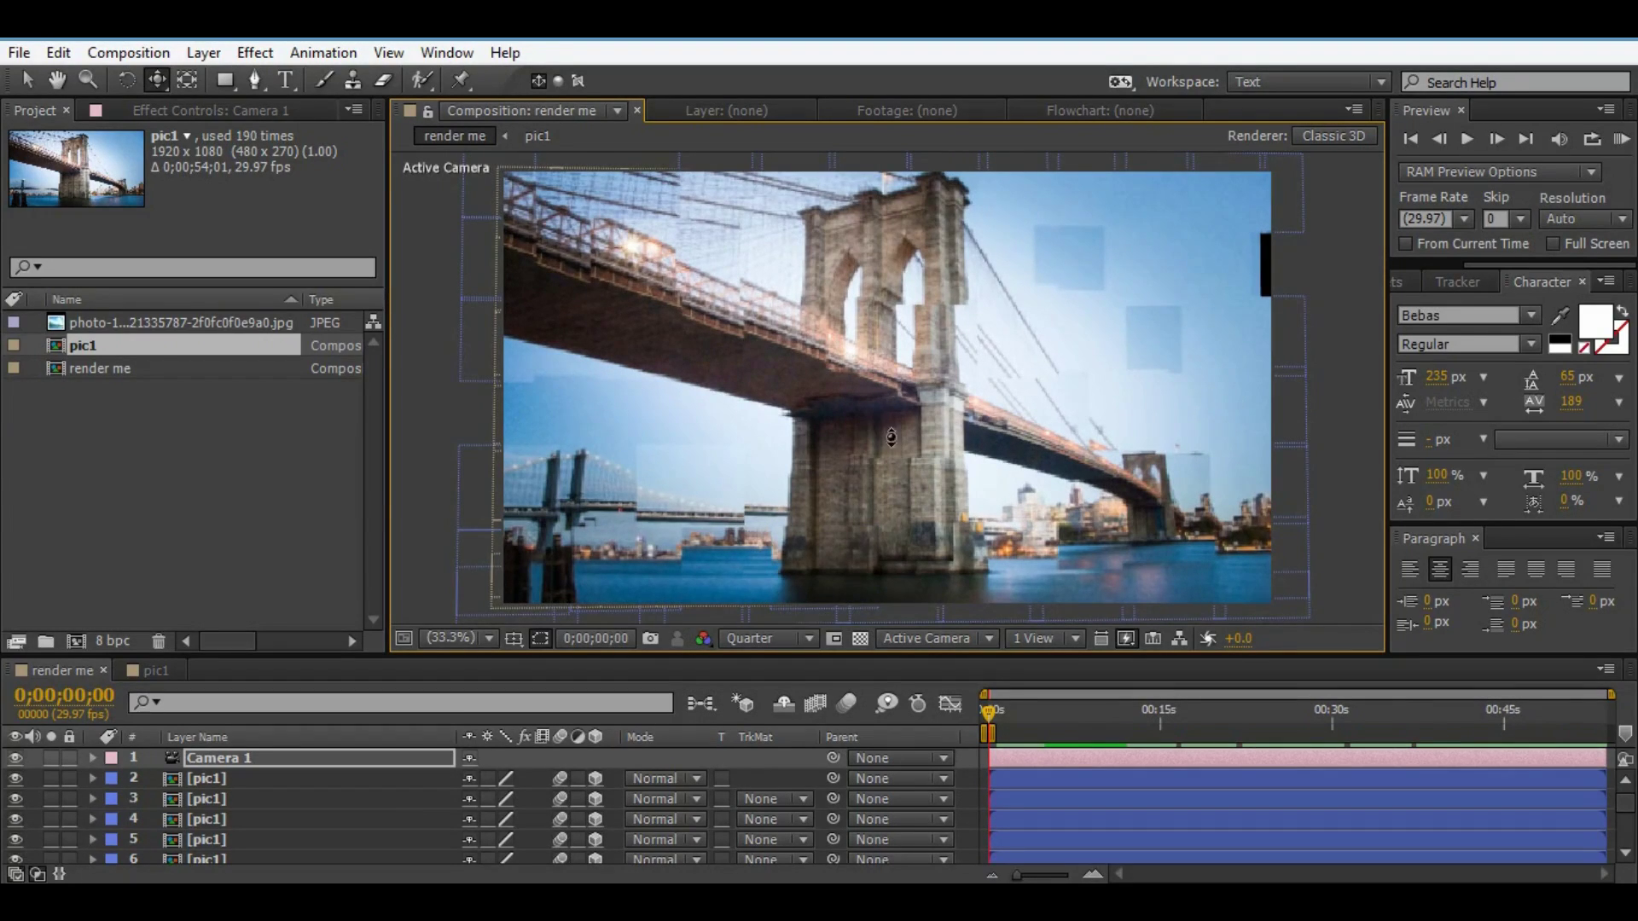
drag(907, 427, 834, 412)
- Add a null object, make it a 3D layer and parent Camera 1 to it
click(203, 52)
mouse_move(231, 44)
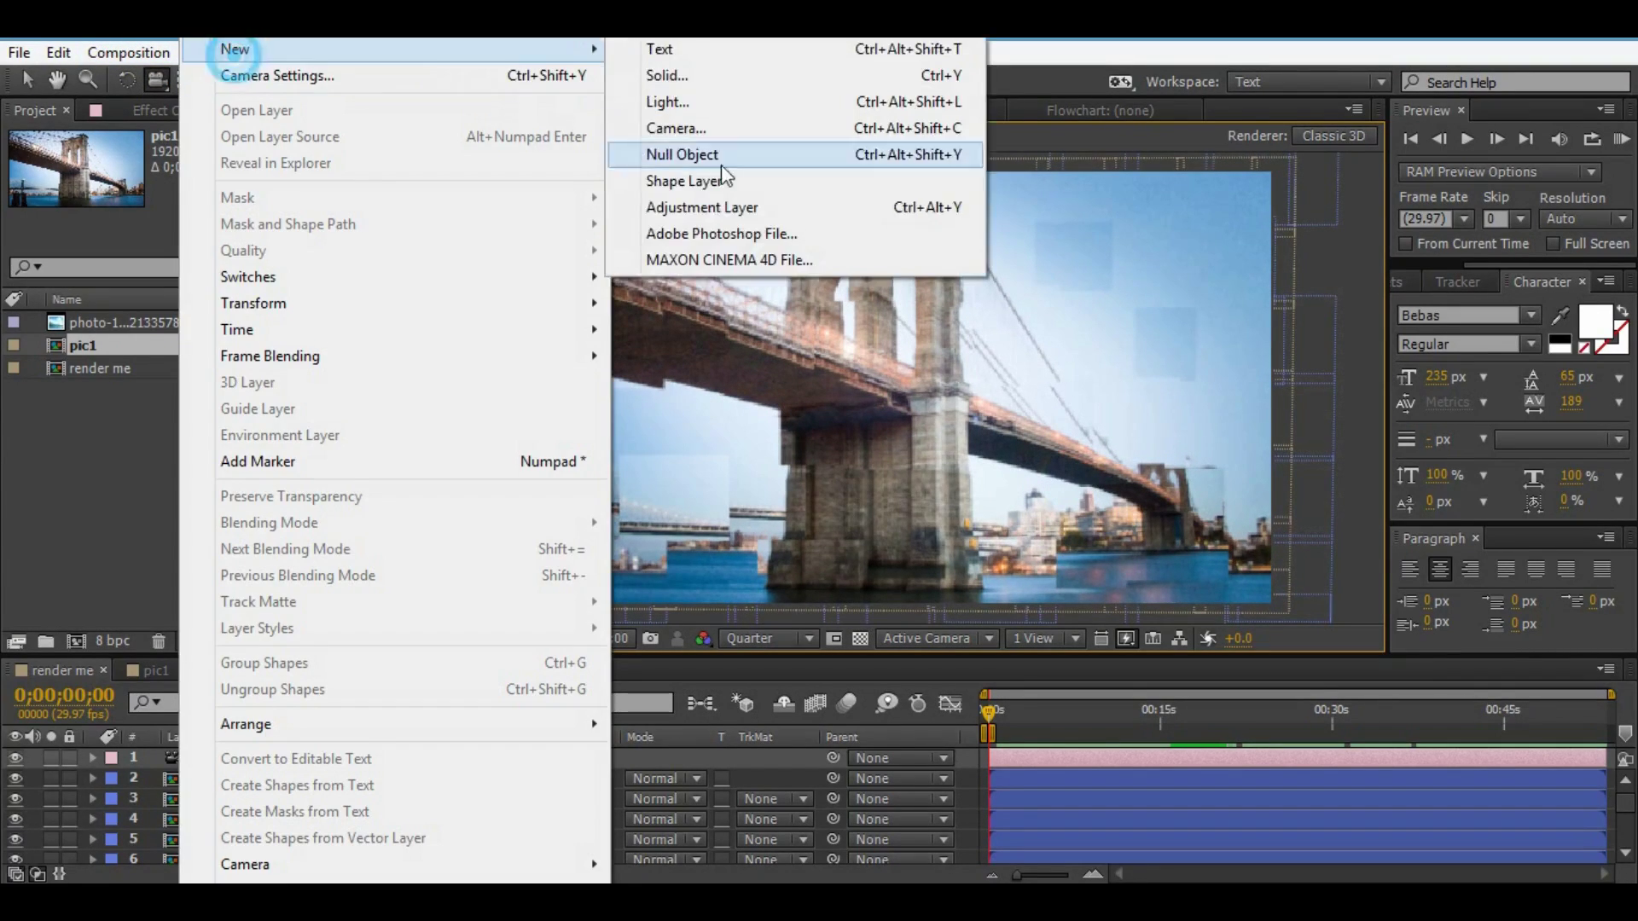
click(704, 156)
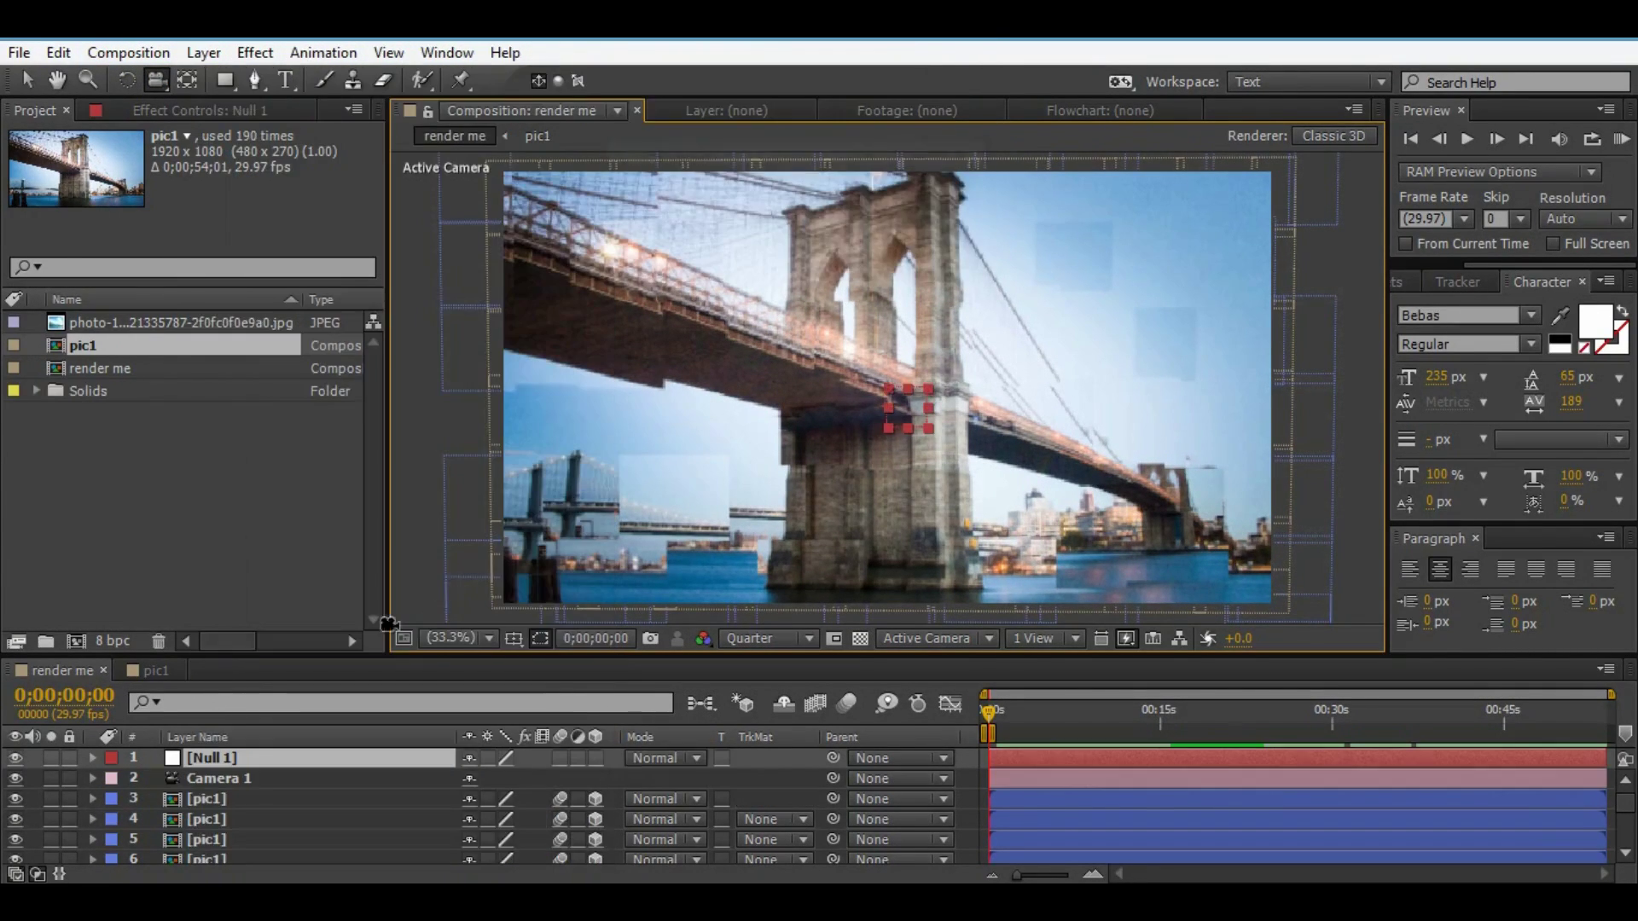
click(597, 759)
click(267, 778)
drag(832, 778, 236, 762)
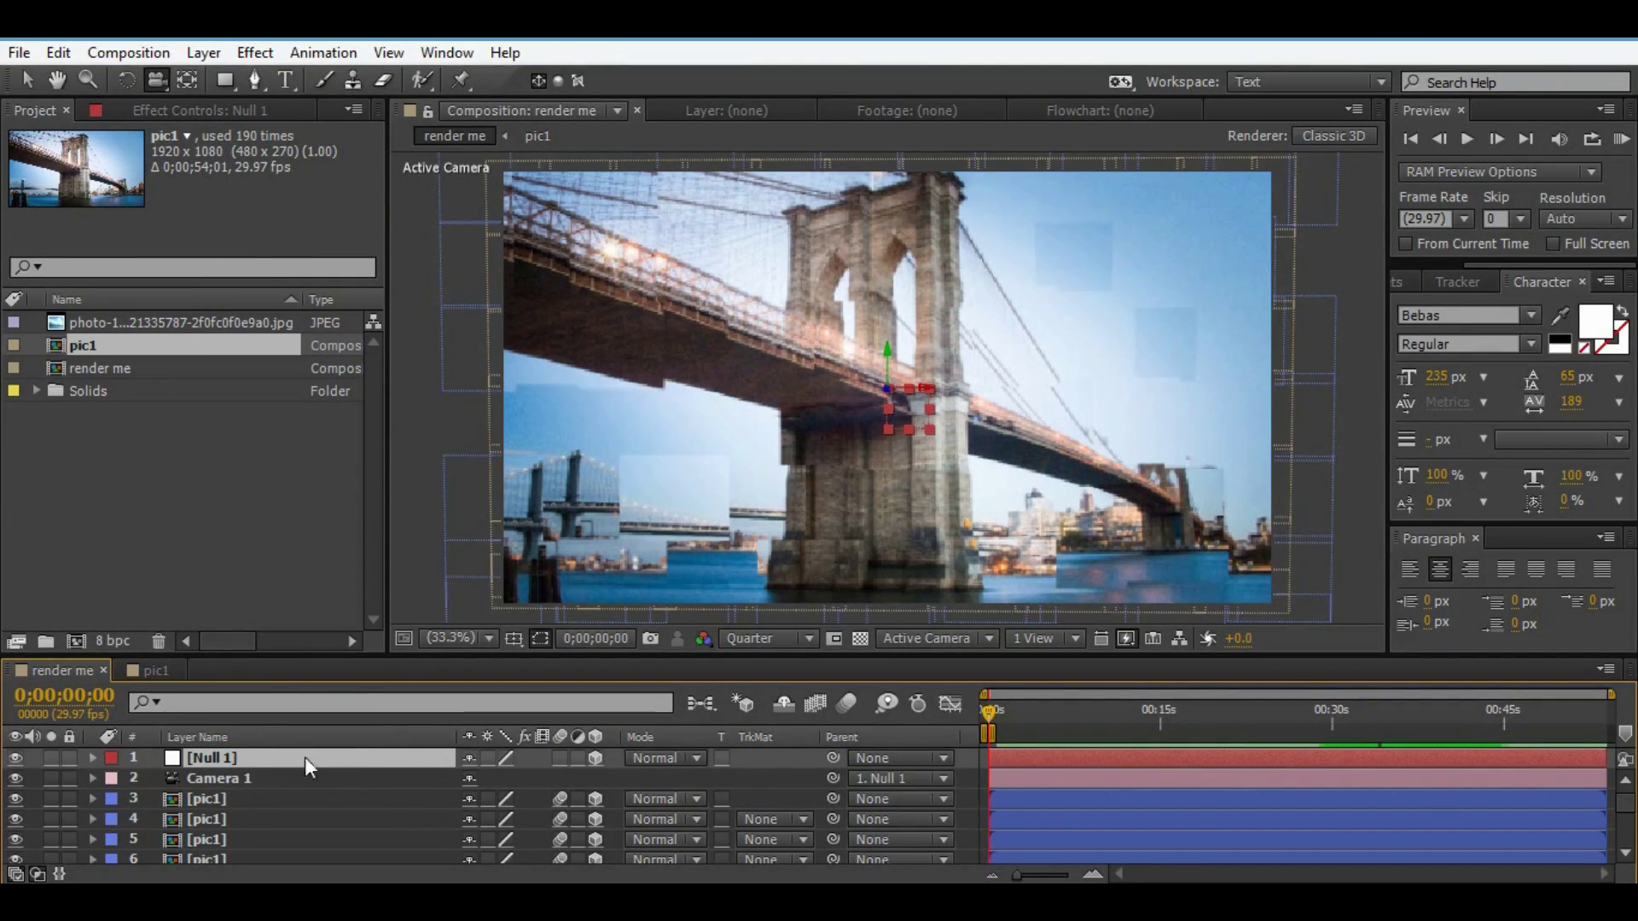
- Expand the Transform properties of the Null 1 layer
click(93, 758)
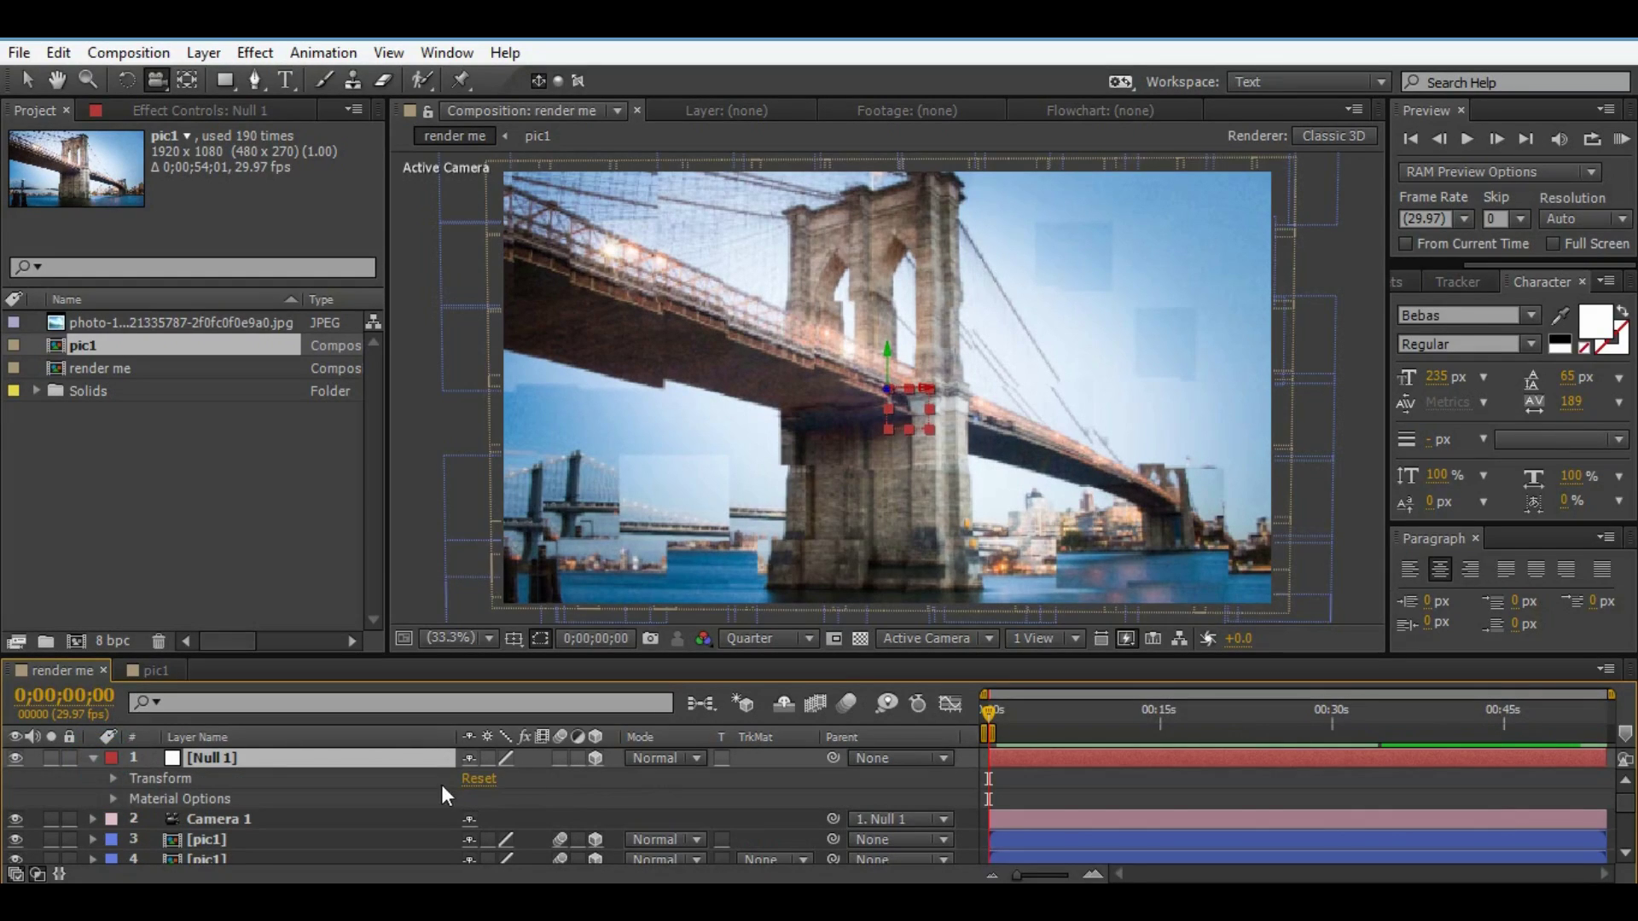
click(116, 778)
click(113, 779)
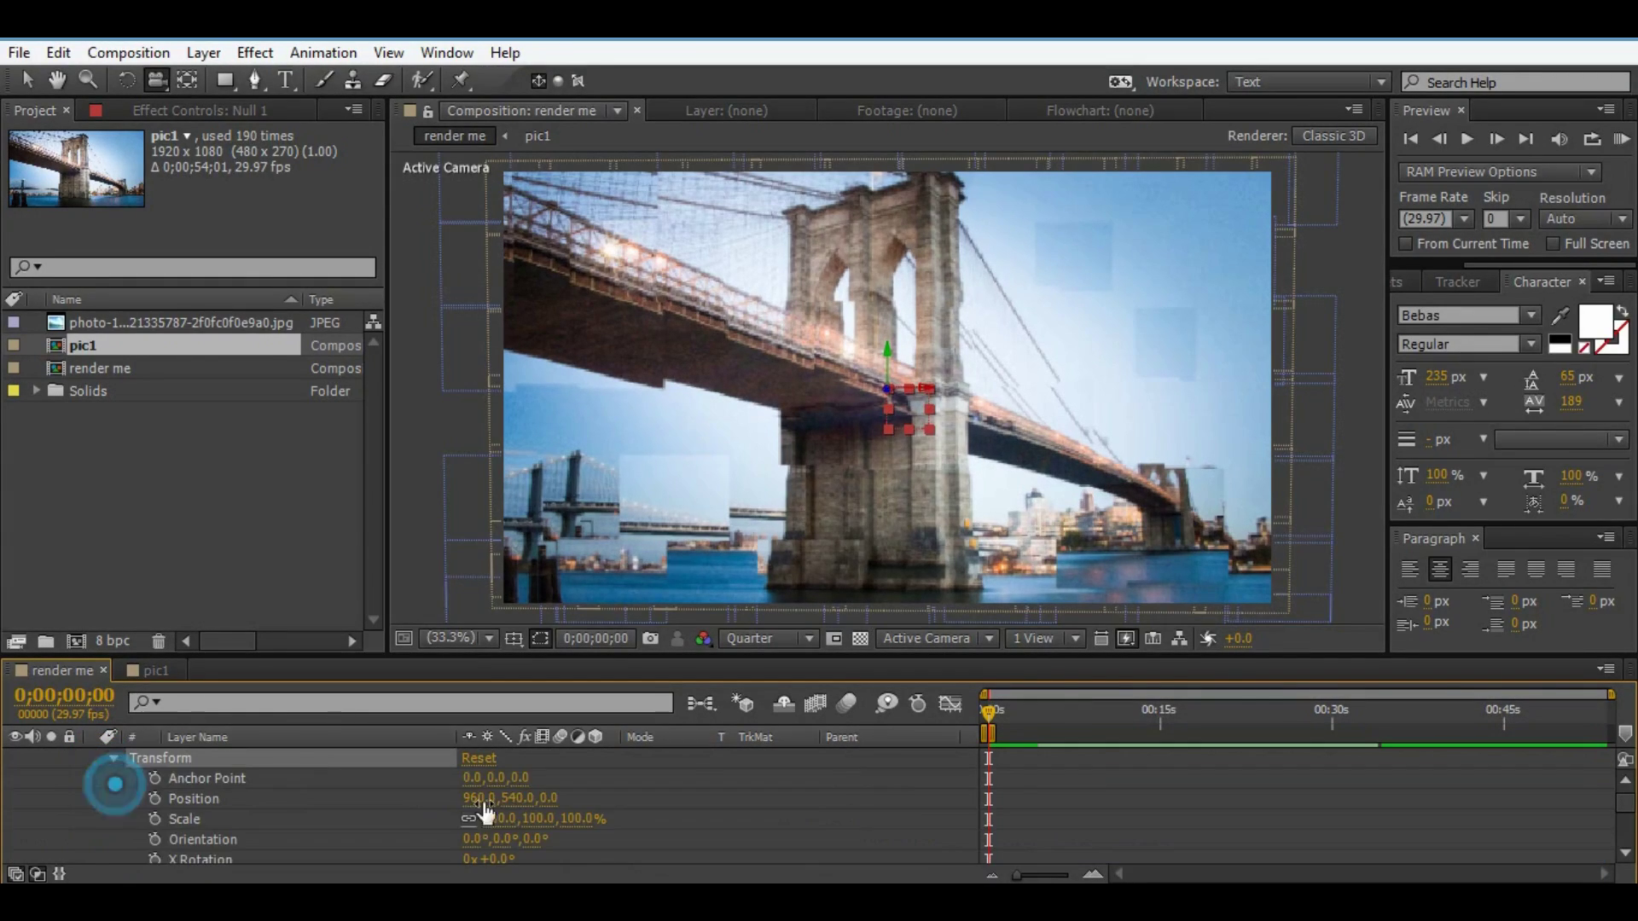
drag(473, 784, 358, 795)
key(ctrl+z)
key(ctrl+z)
key(ctrl+z)
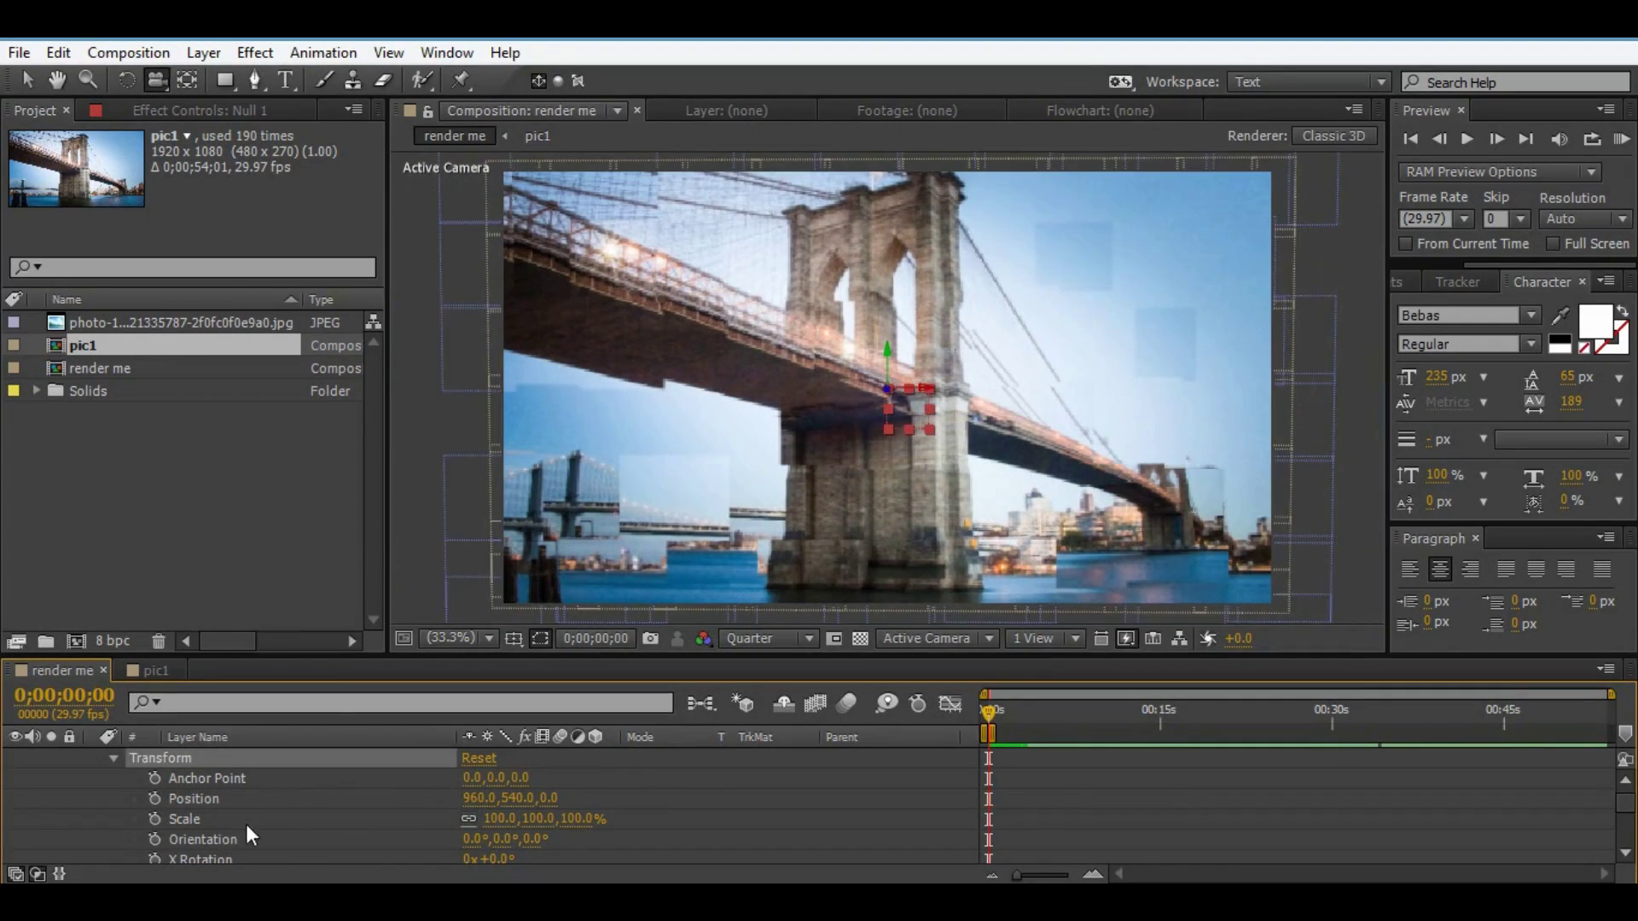
- Rotate the Null 1 layer slightly through its Orientation values to swing the parented camera
drag(503, 839, 542, 838)
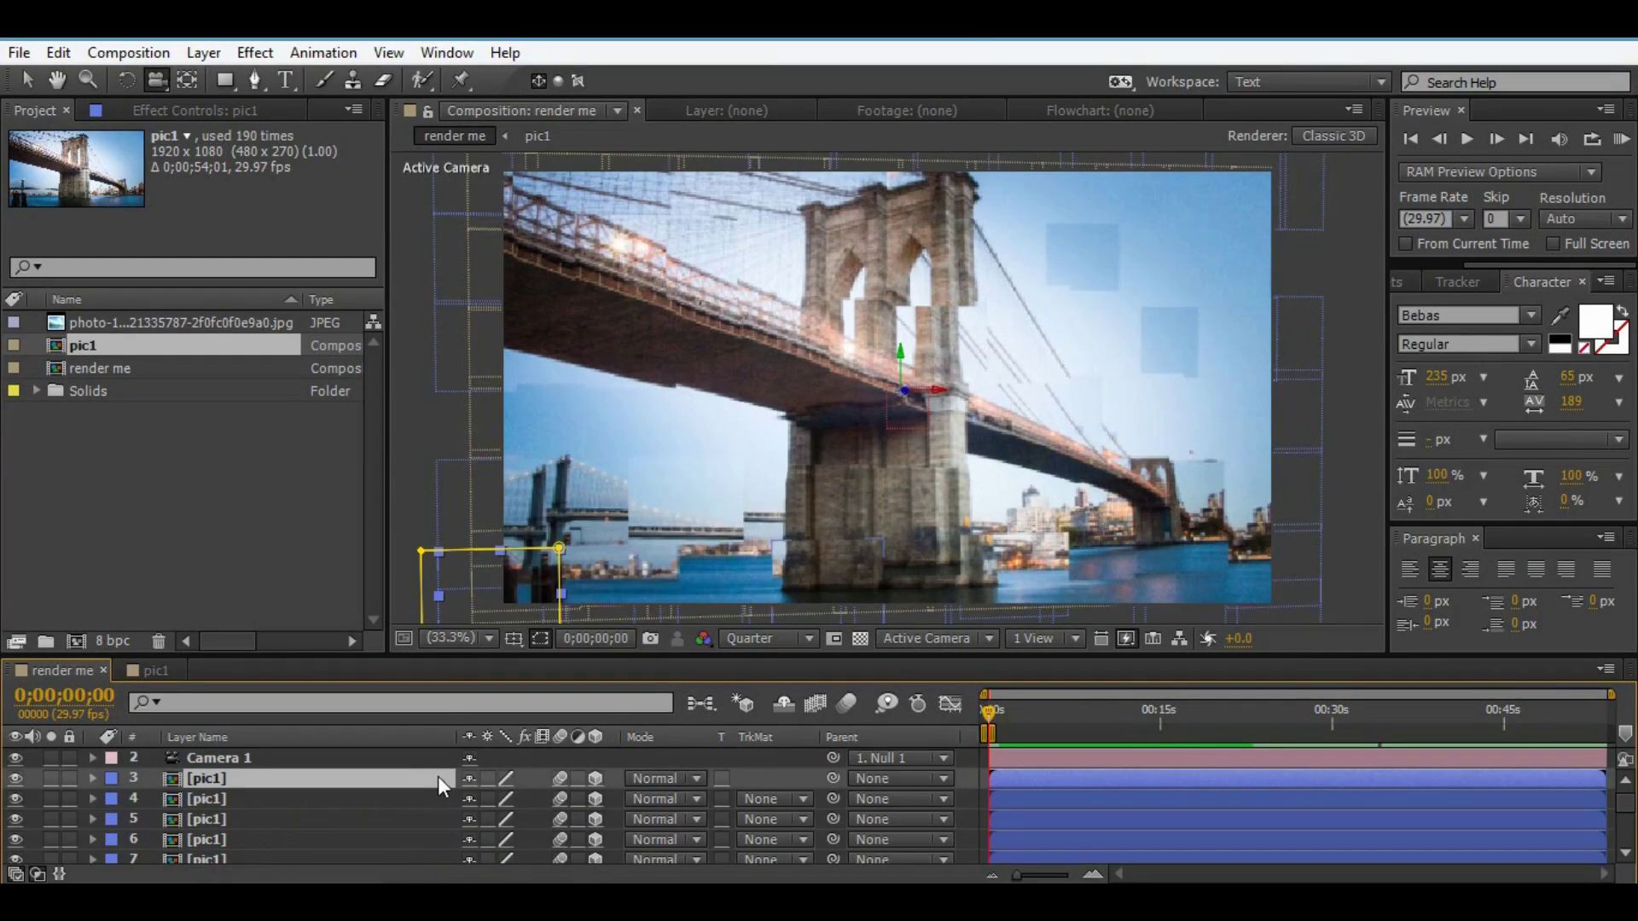
- Copy and paste the blue-labelled pic1 layers 3 to 50 to create another tile set
key(grave)
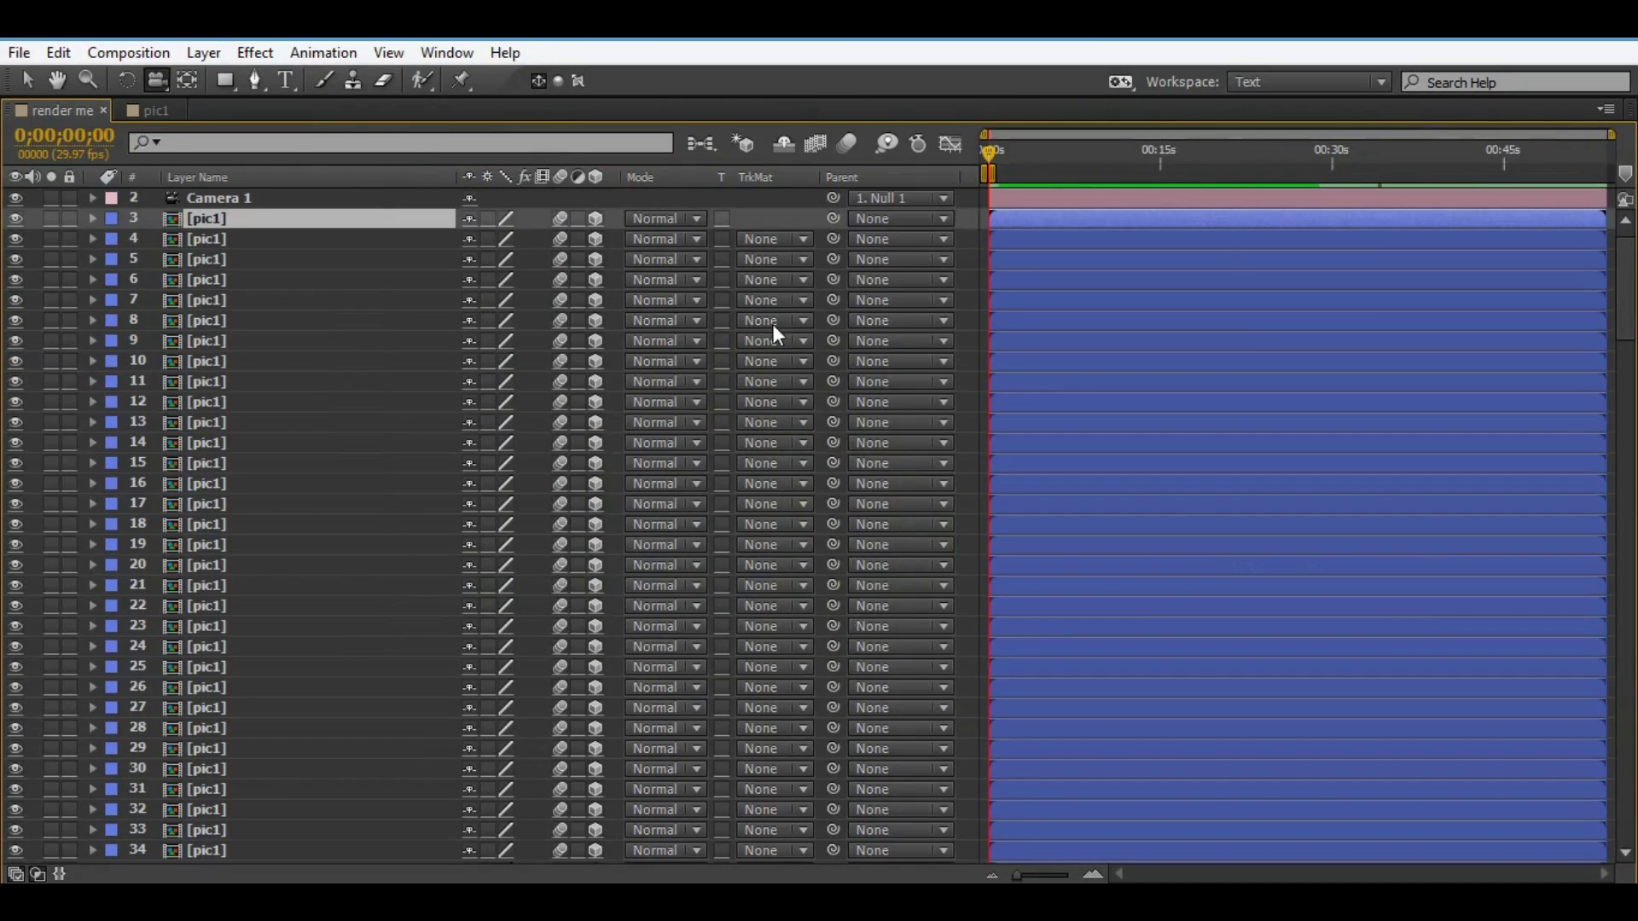
scroll(1628, 271, down, 8)
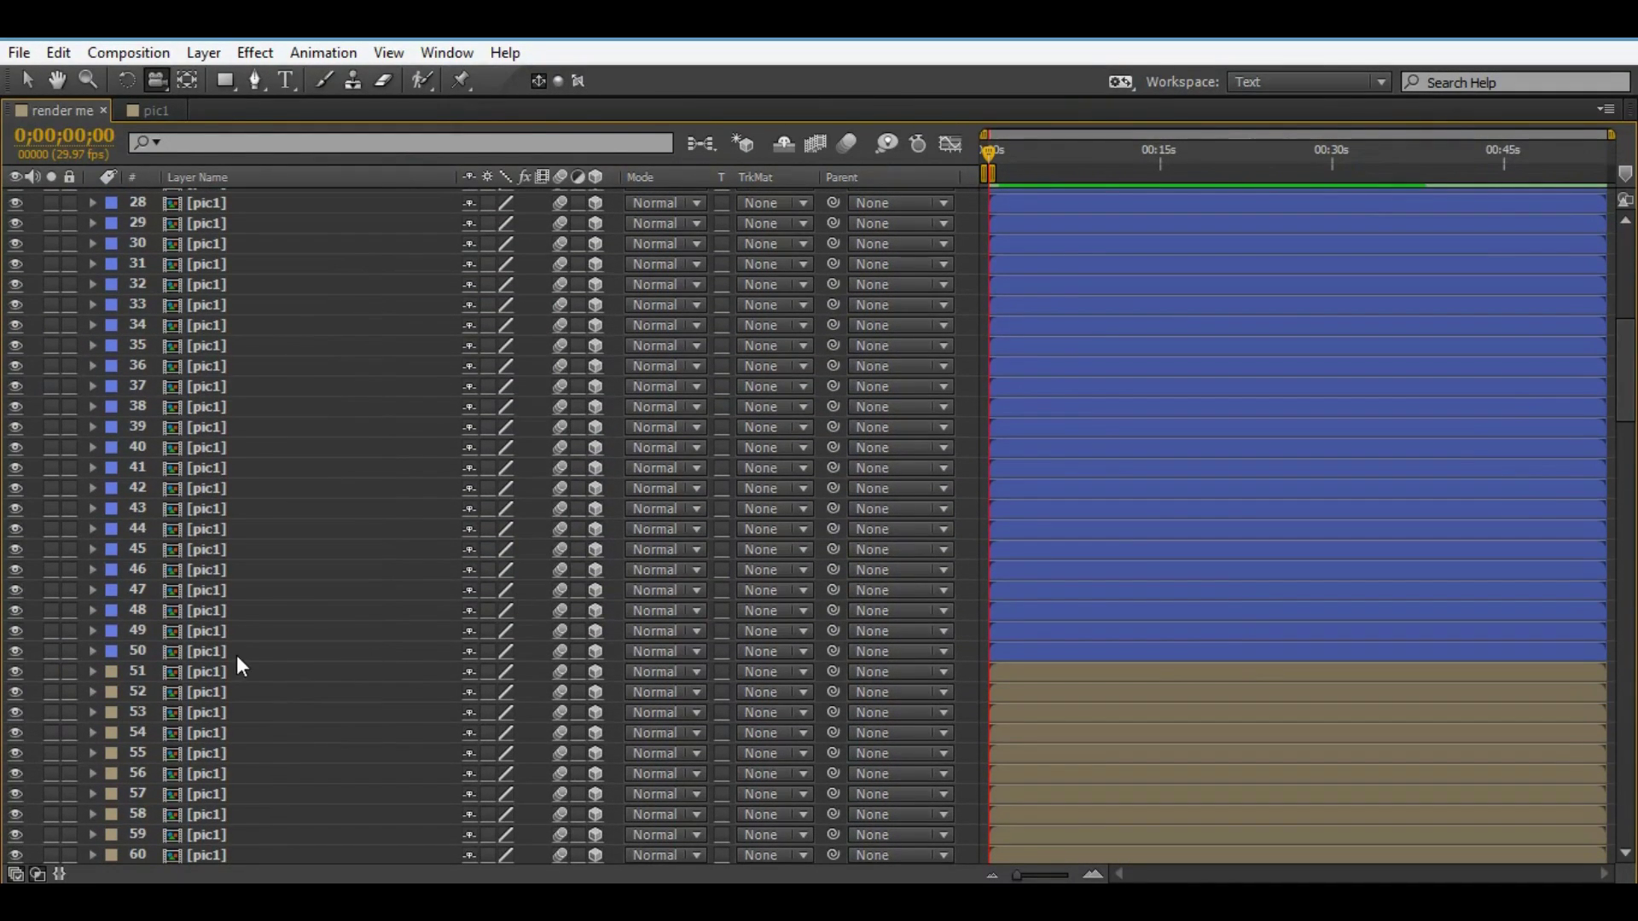
shift+click(242, 646)
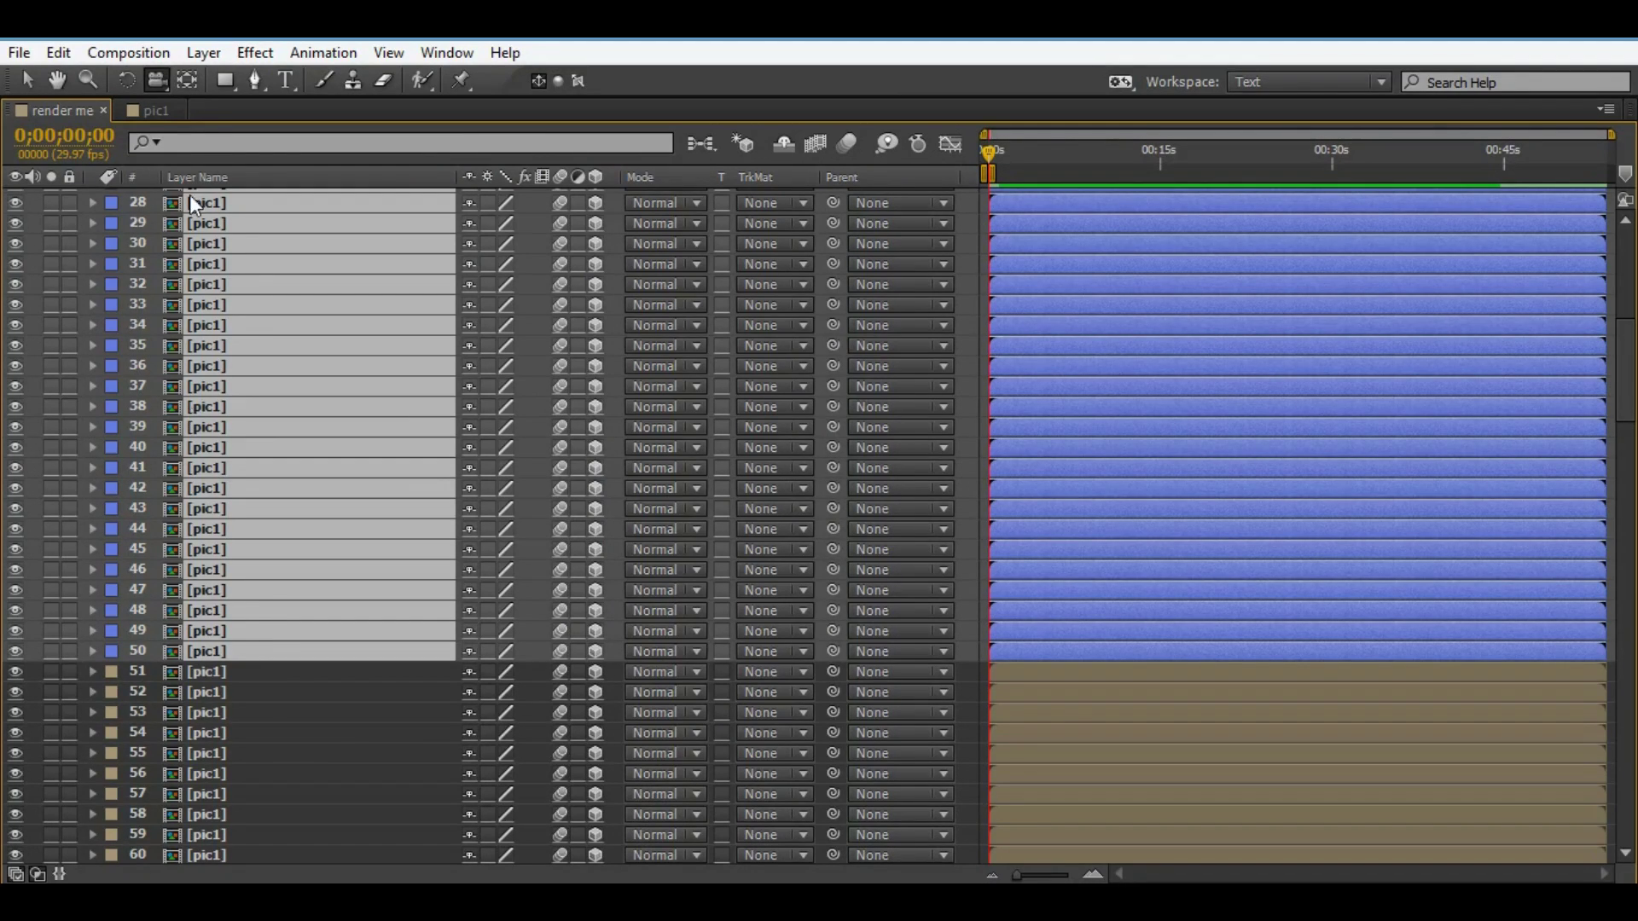
click(70, 55)
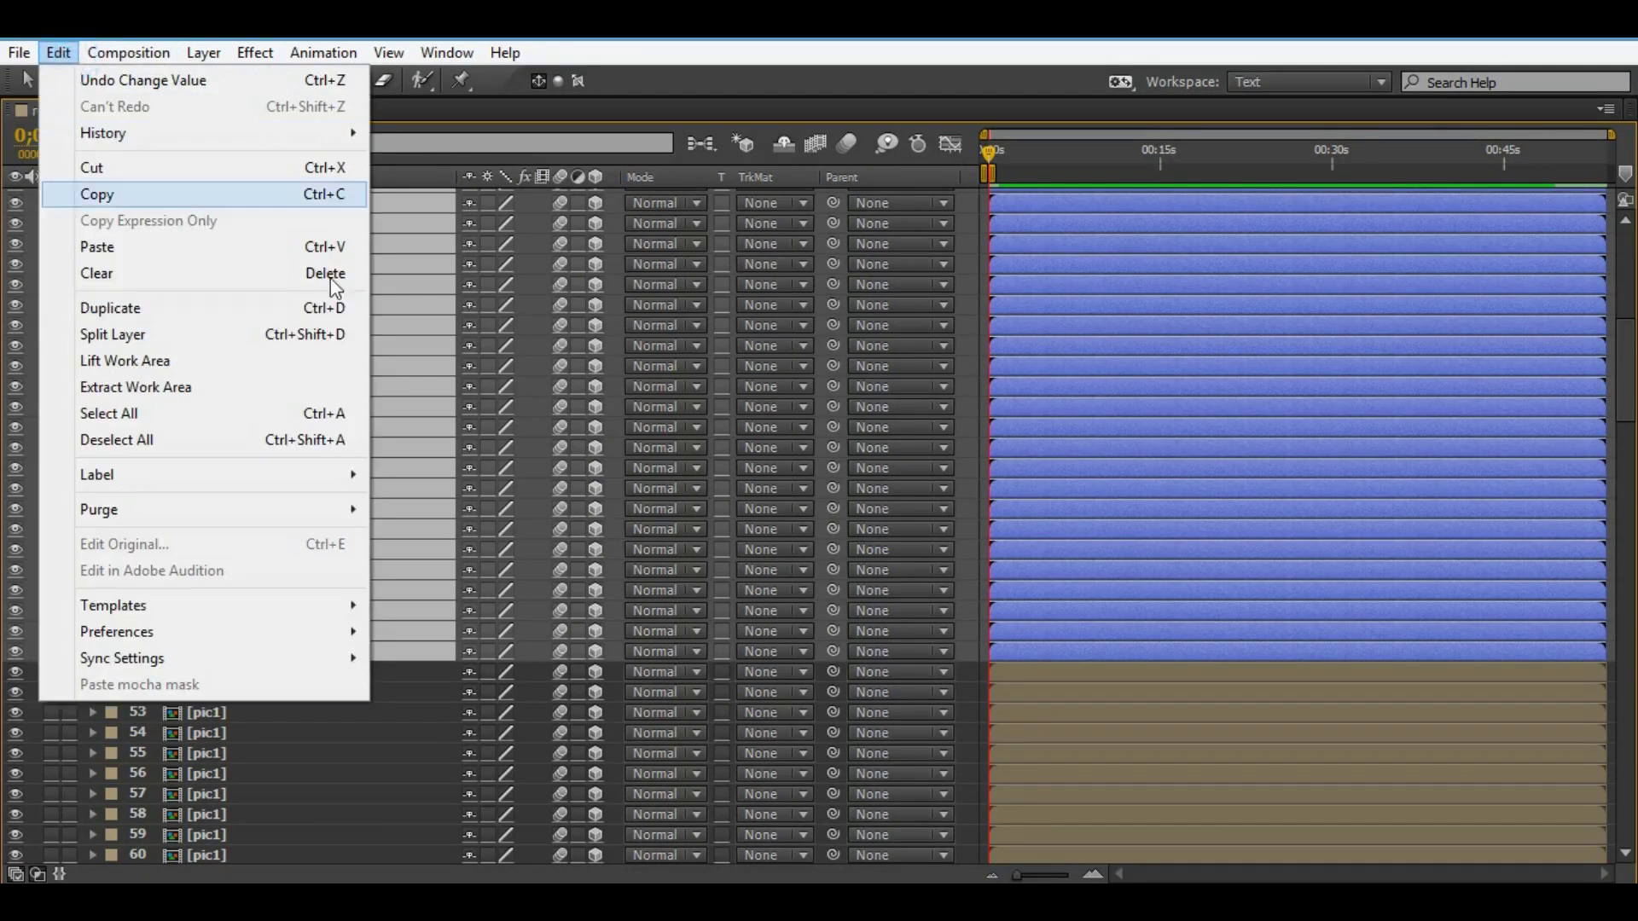
click(107, 191)
click(58, 52)
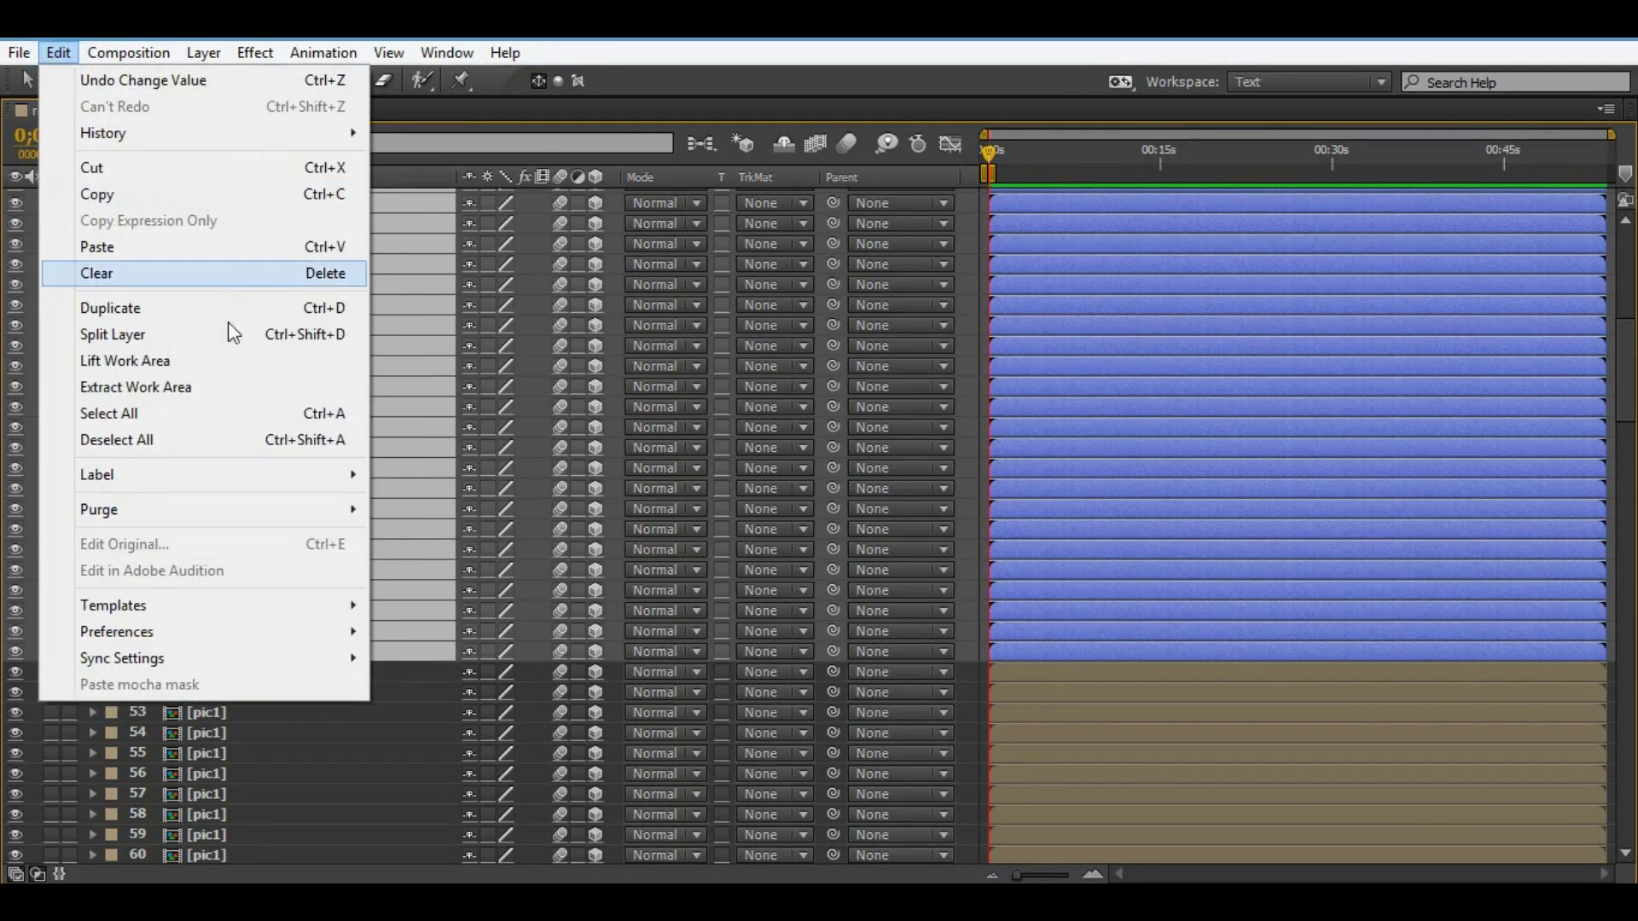
click(209, 244)
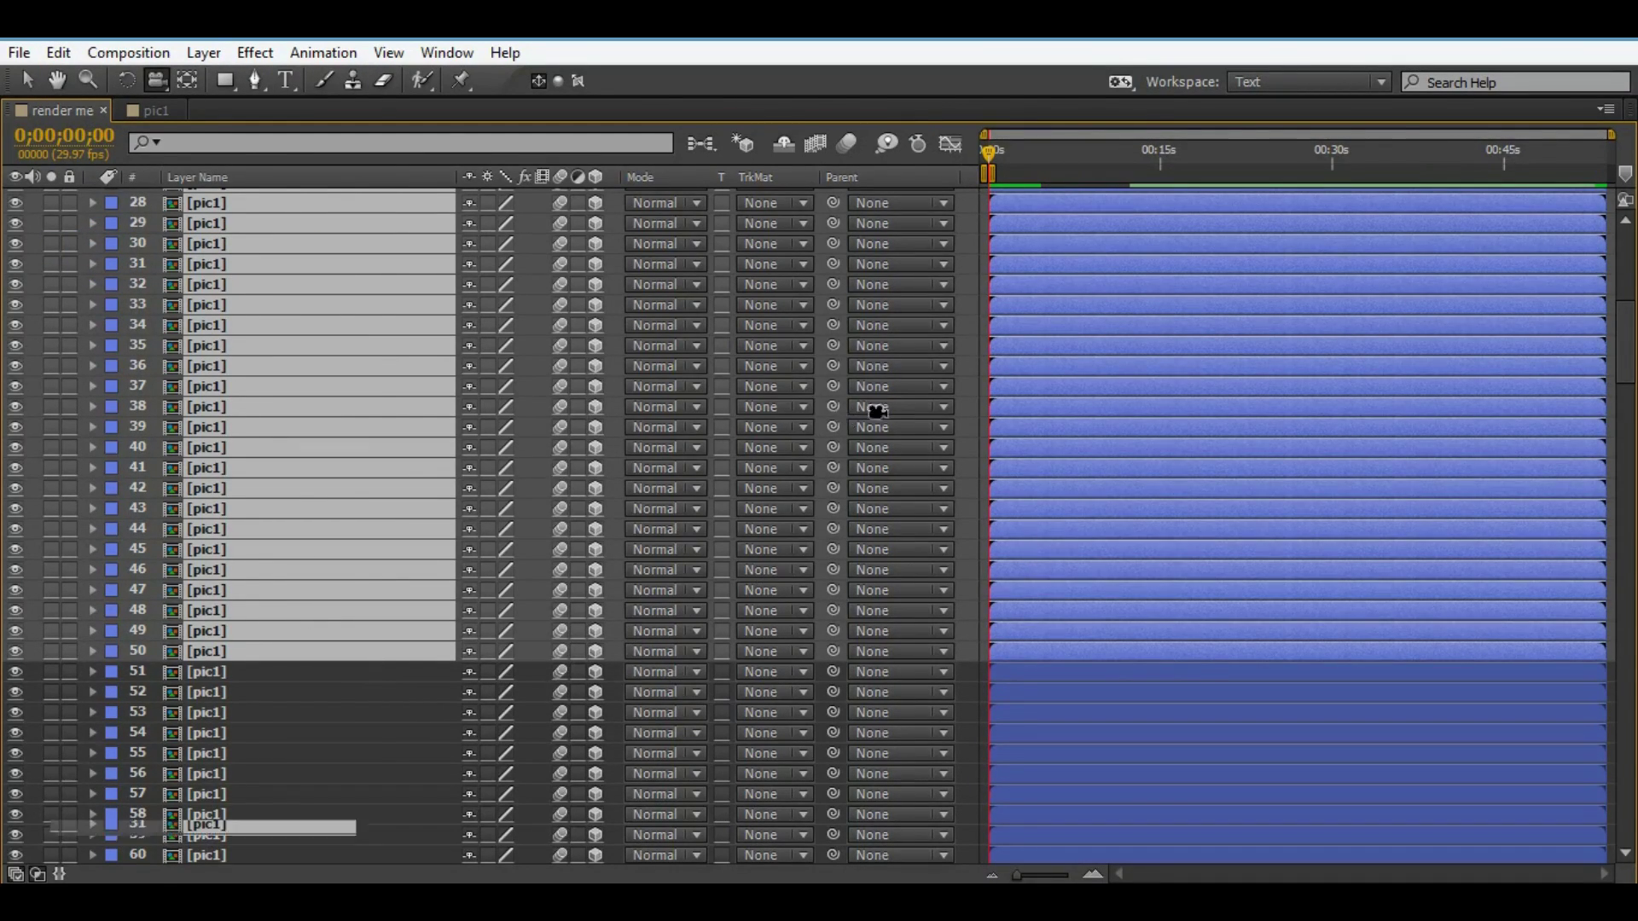
- Change the label colour of the newly pasted pic1 layers to Yellow
key(grave)
click(109, 789)
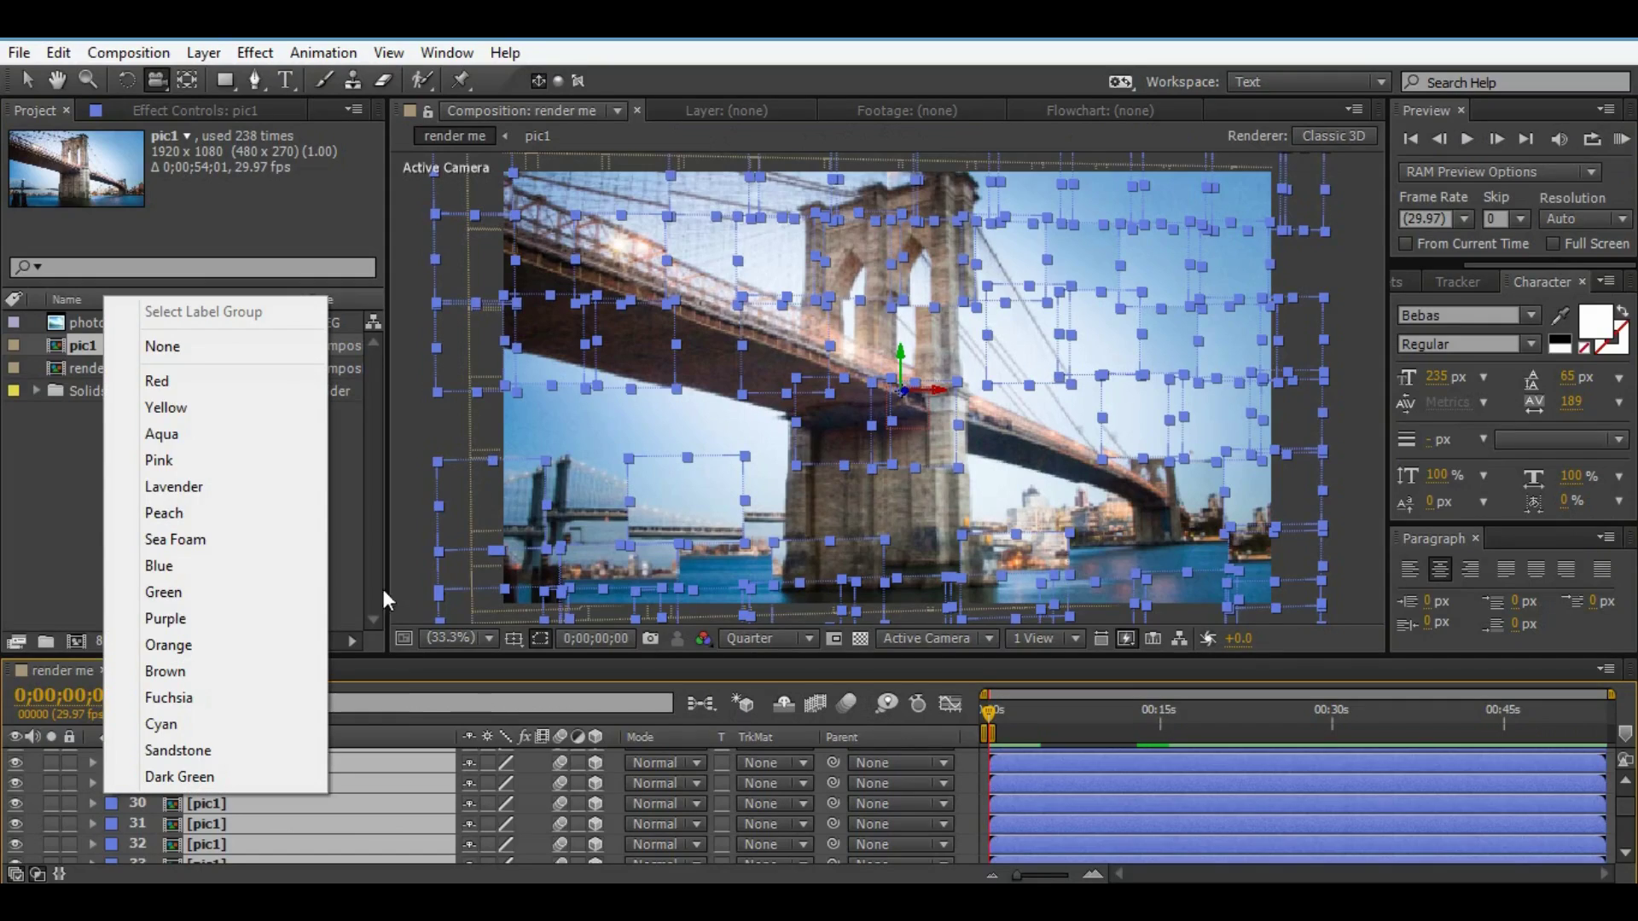
click(198, 411)
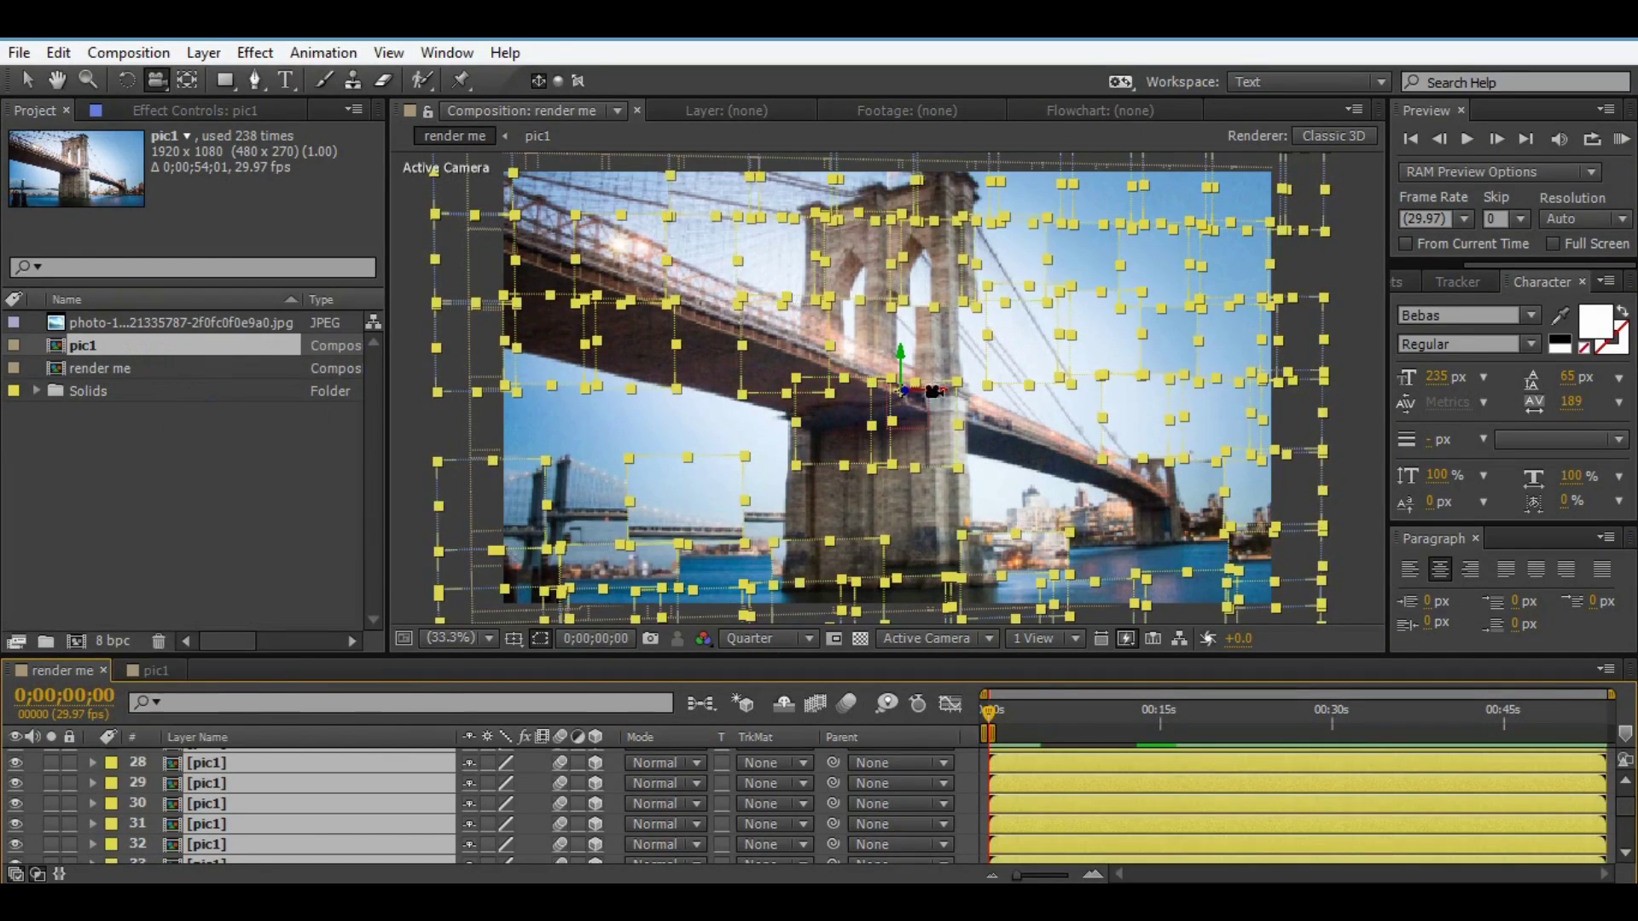
key(grave)
key(grave)
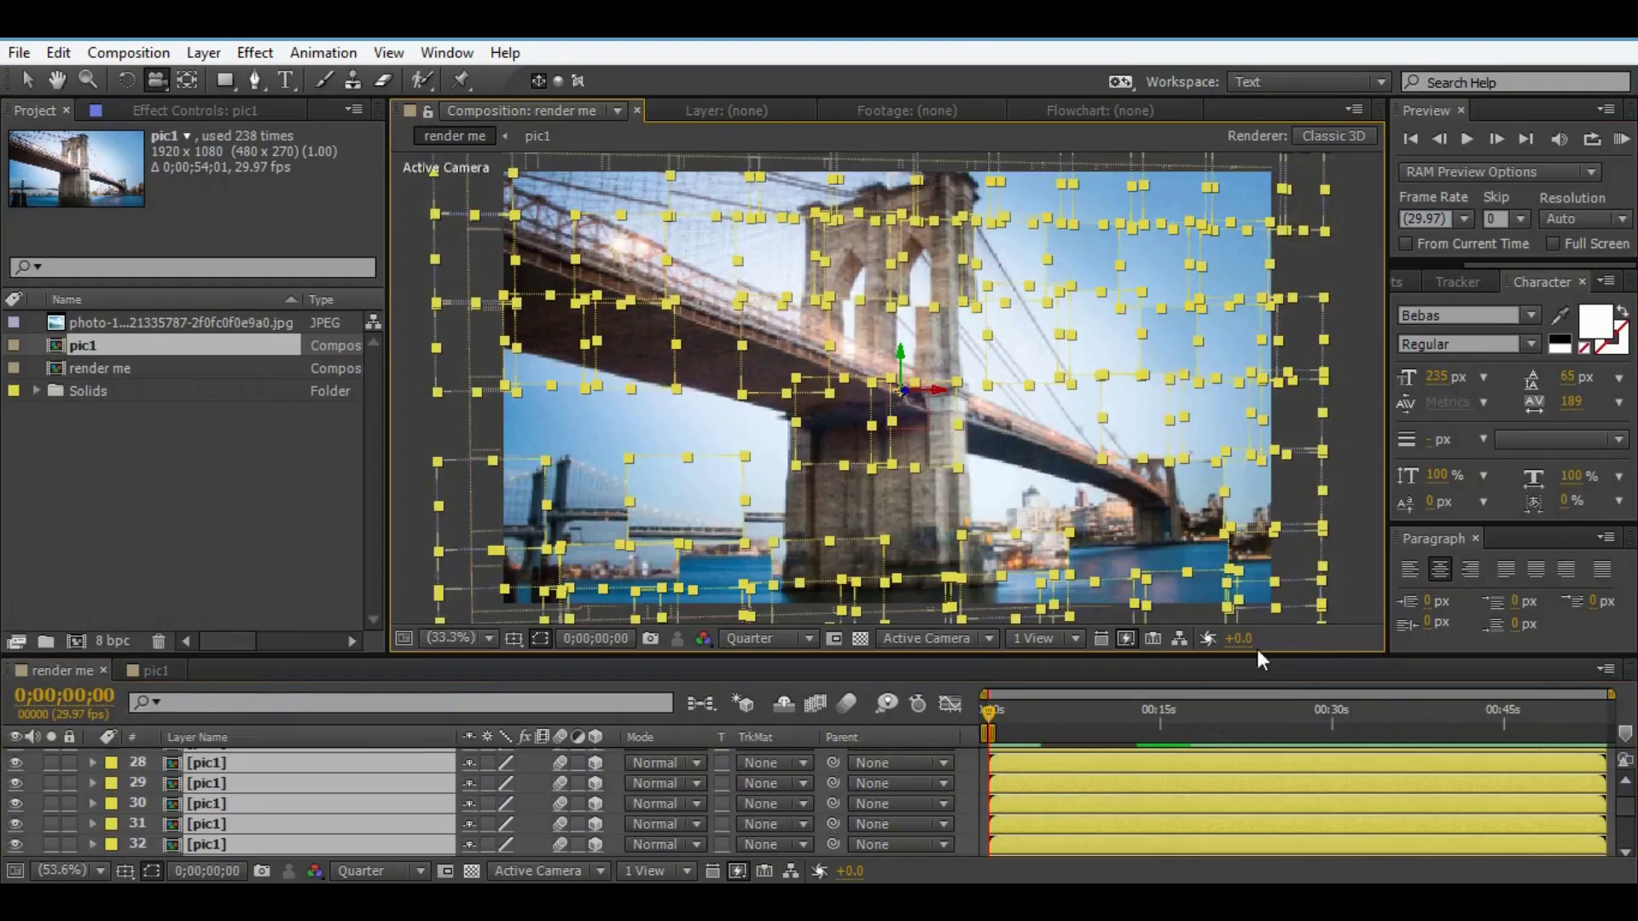
- Push the whole yellow tile set slightly back along its Z axis, away from the camera, and deselect it
key(v)
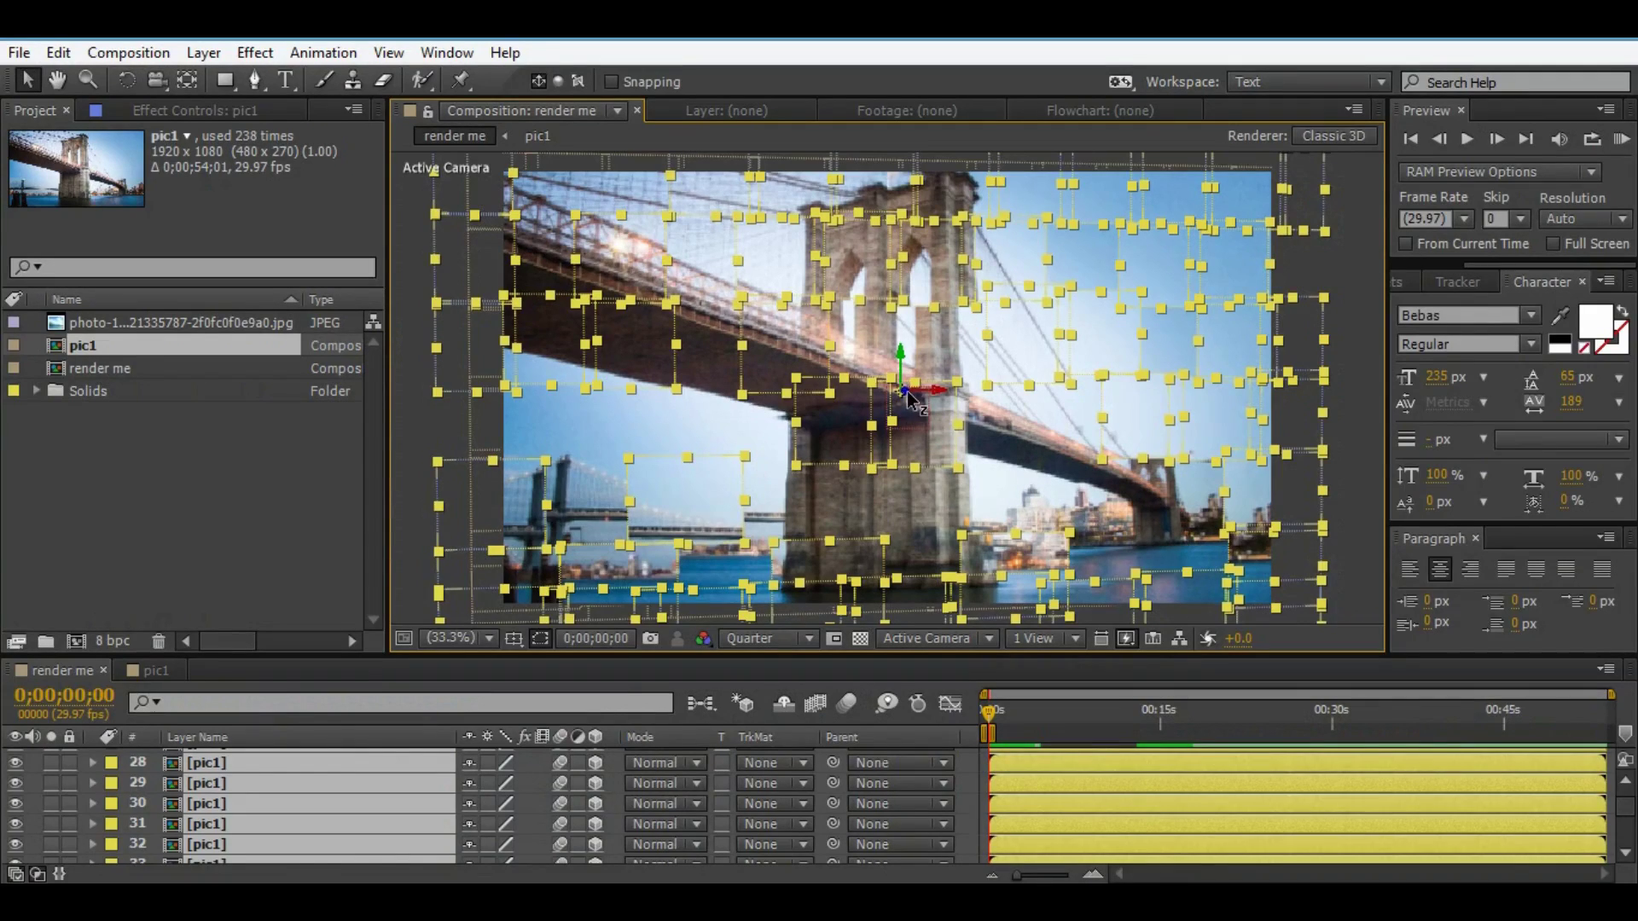
drag(906, 396, 876, 409)
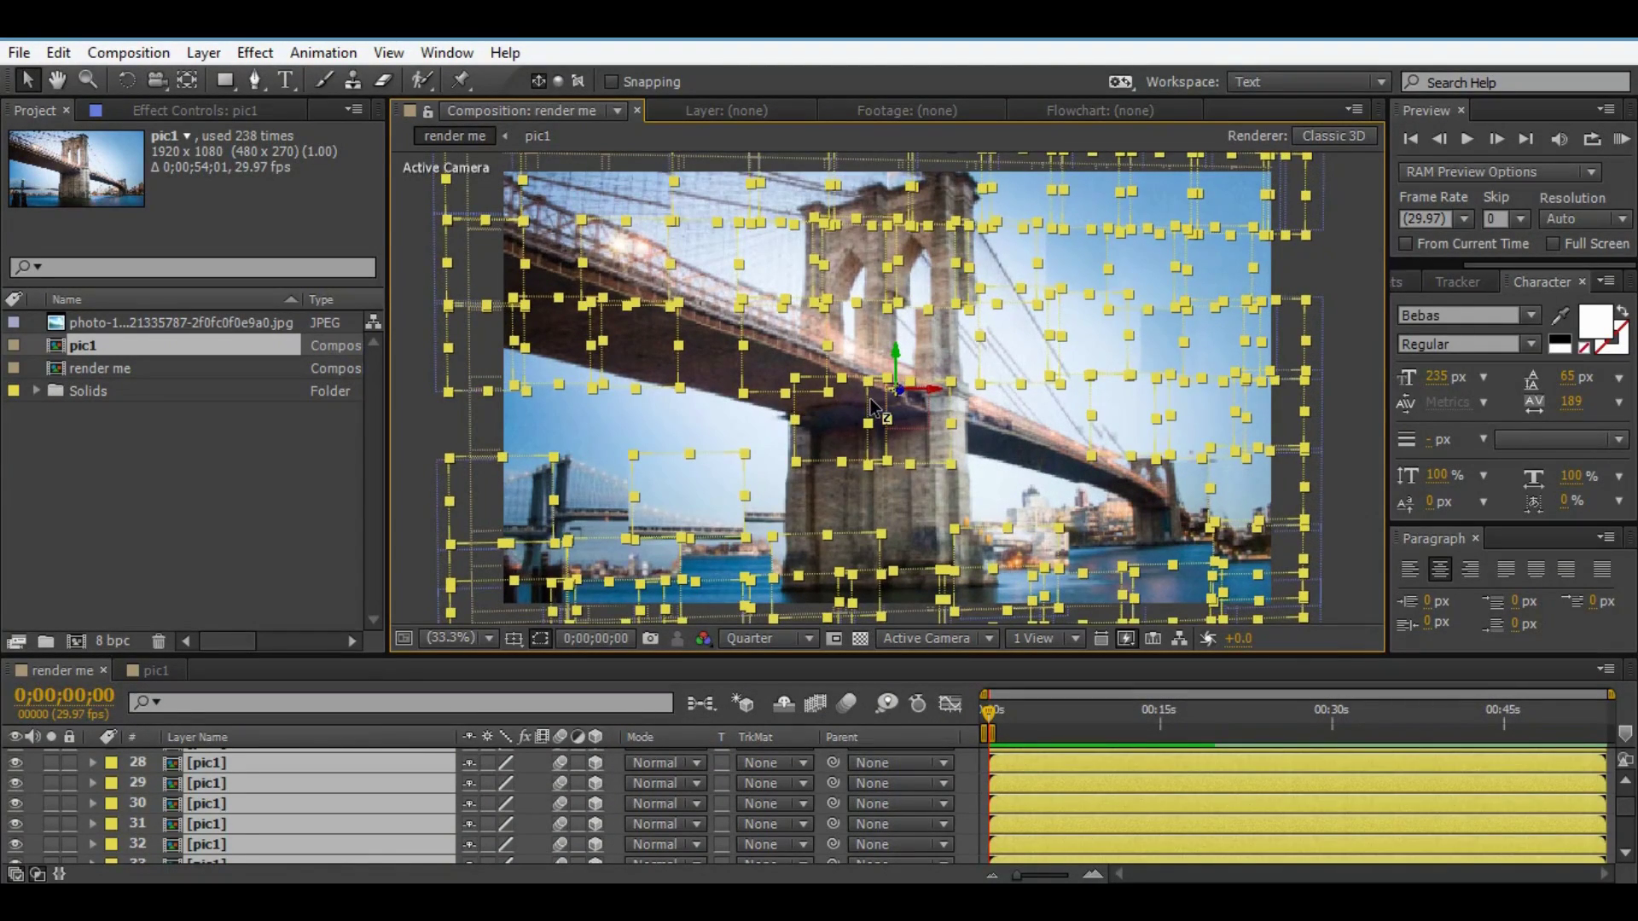
click(969, 756)
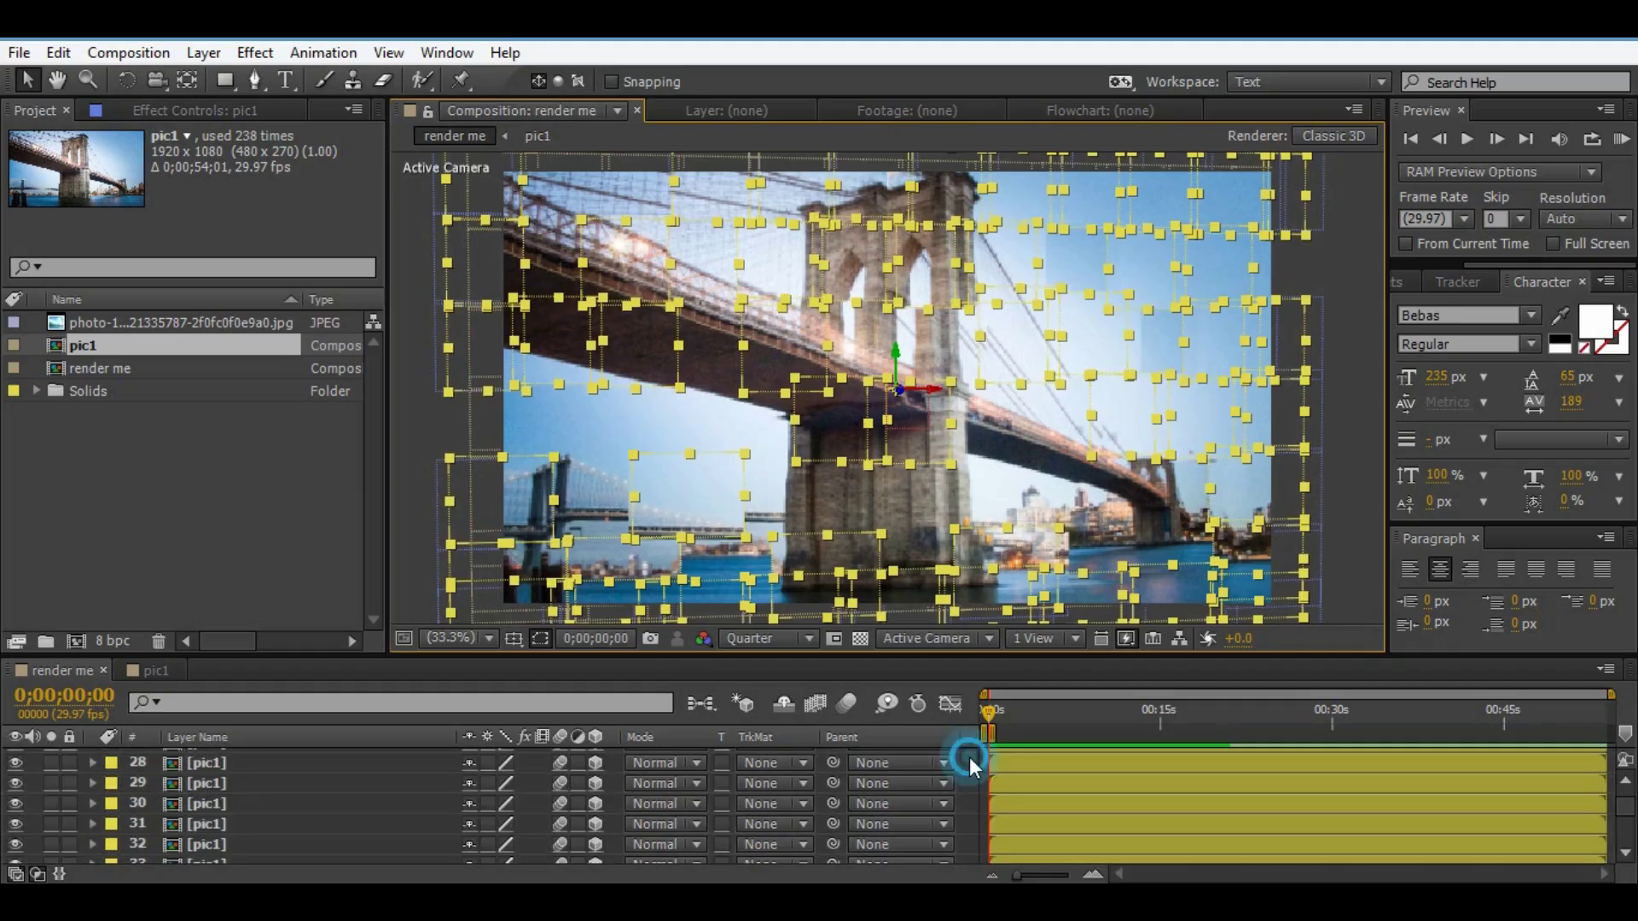
- Thin out the yellow tile set by deleting five scattered pic1 layers
click(217, 787)
key(Delete)
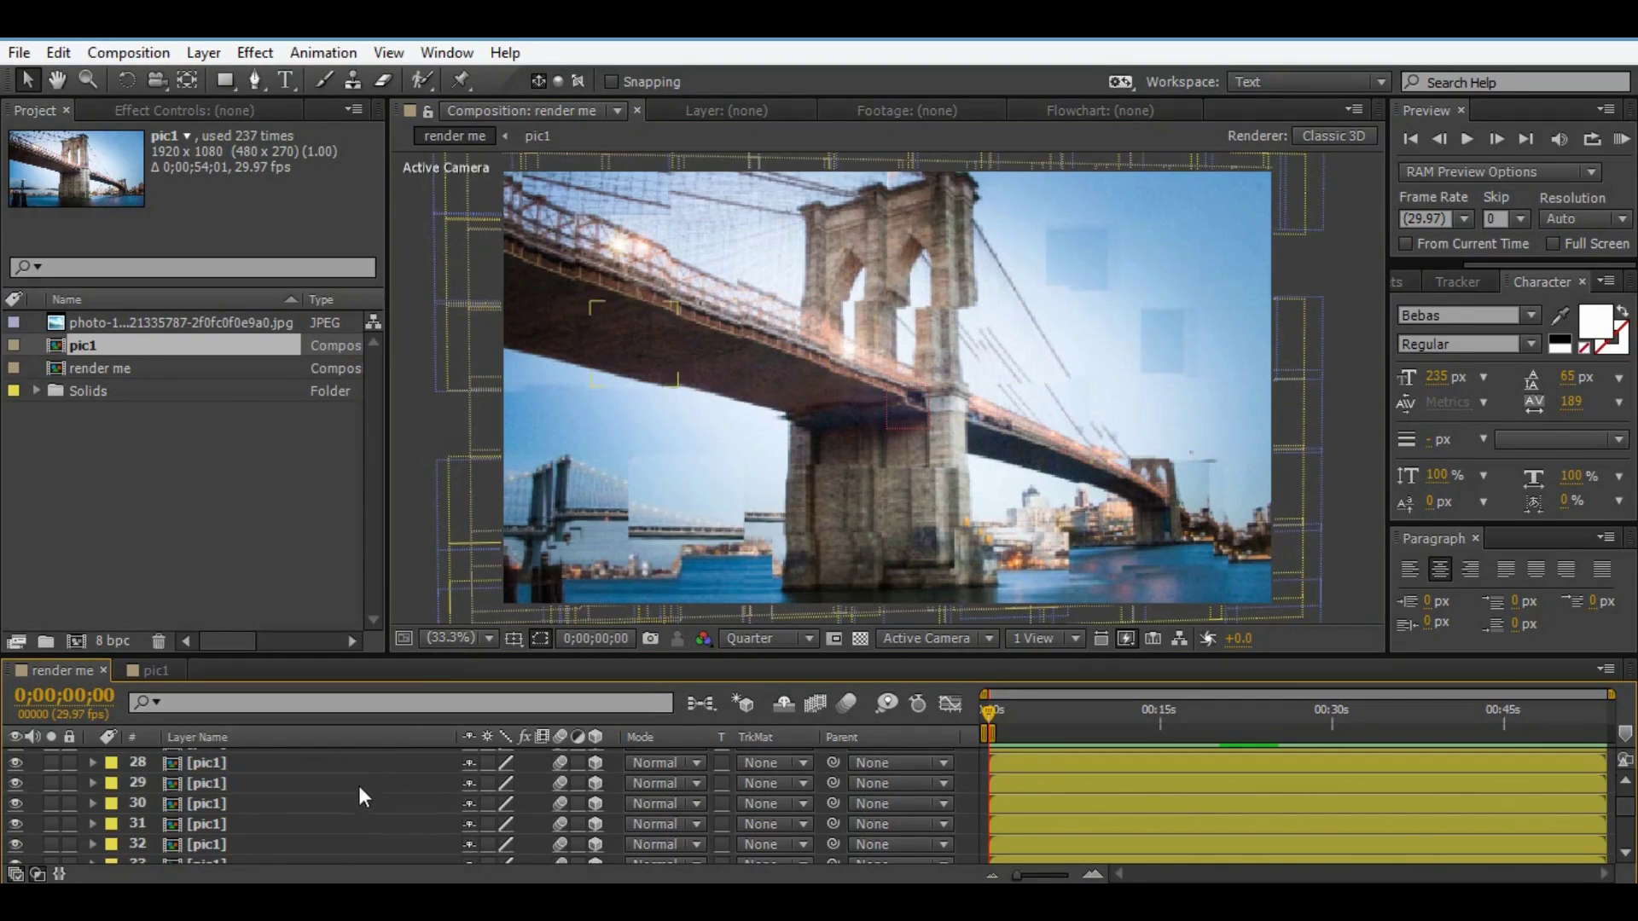
click(293, 803)
key(Delete)
scroll(336, 804, up, 1)
click(235, 789)
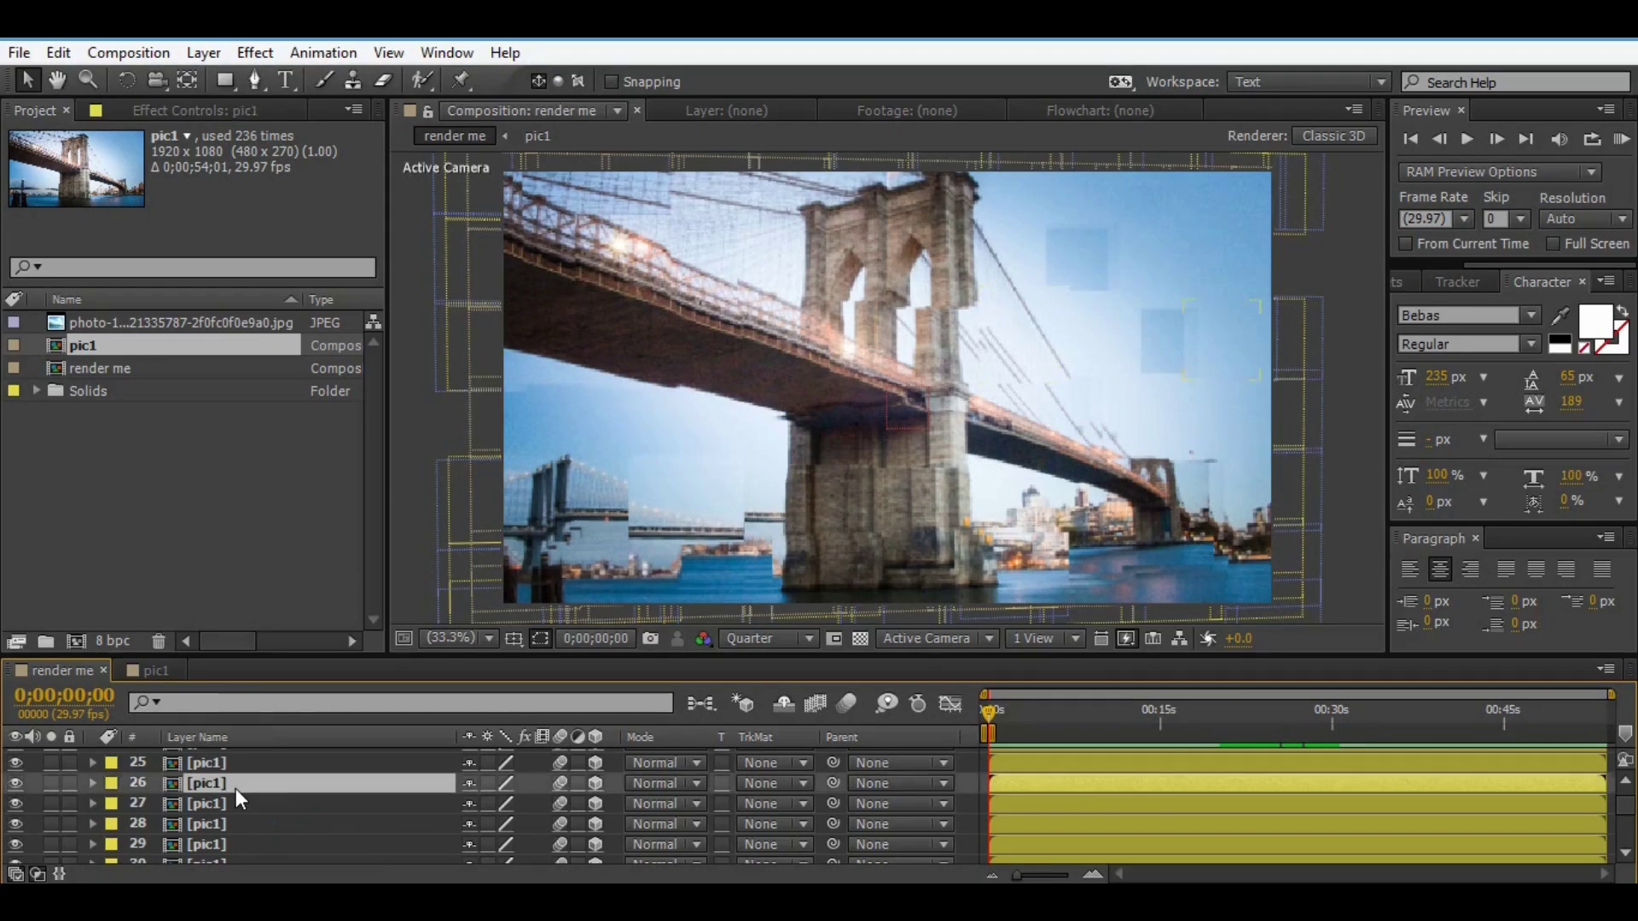
key(Delete)
click(248, 797)
key(Delete)
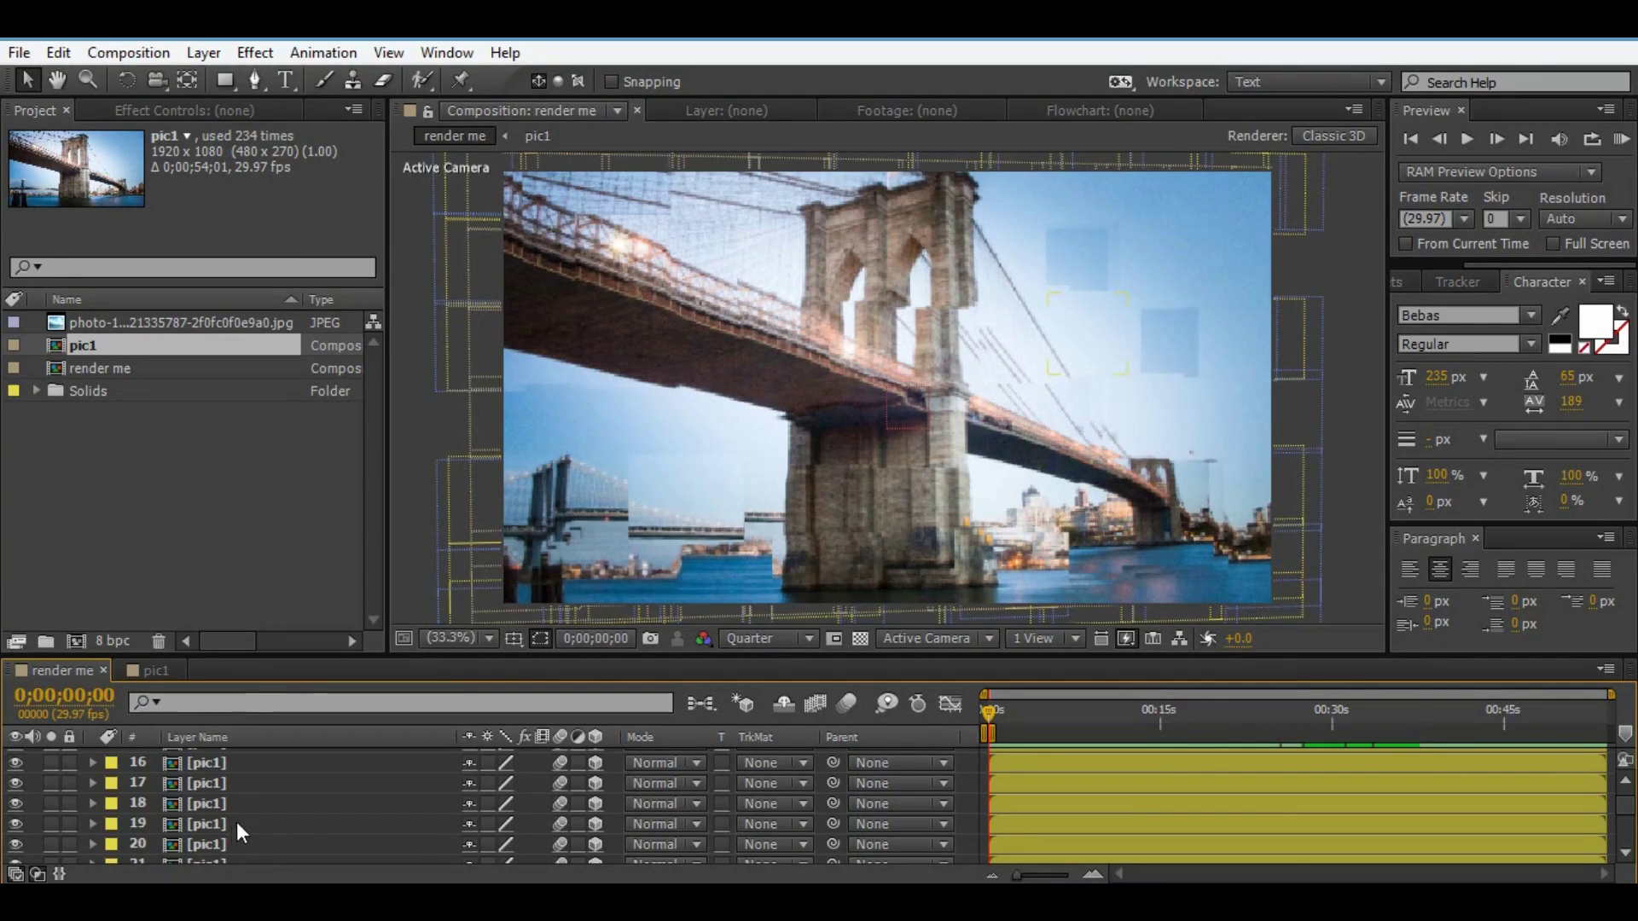
click(237, 803)
key(Delete)
- Reveal the rotation properties of the Null 1 layer, adjust its Orientation to swing the camera, and collapse the layer
scroll(445, 809, up, 3)
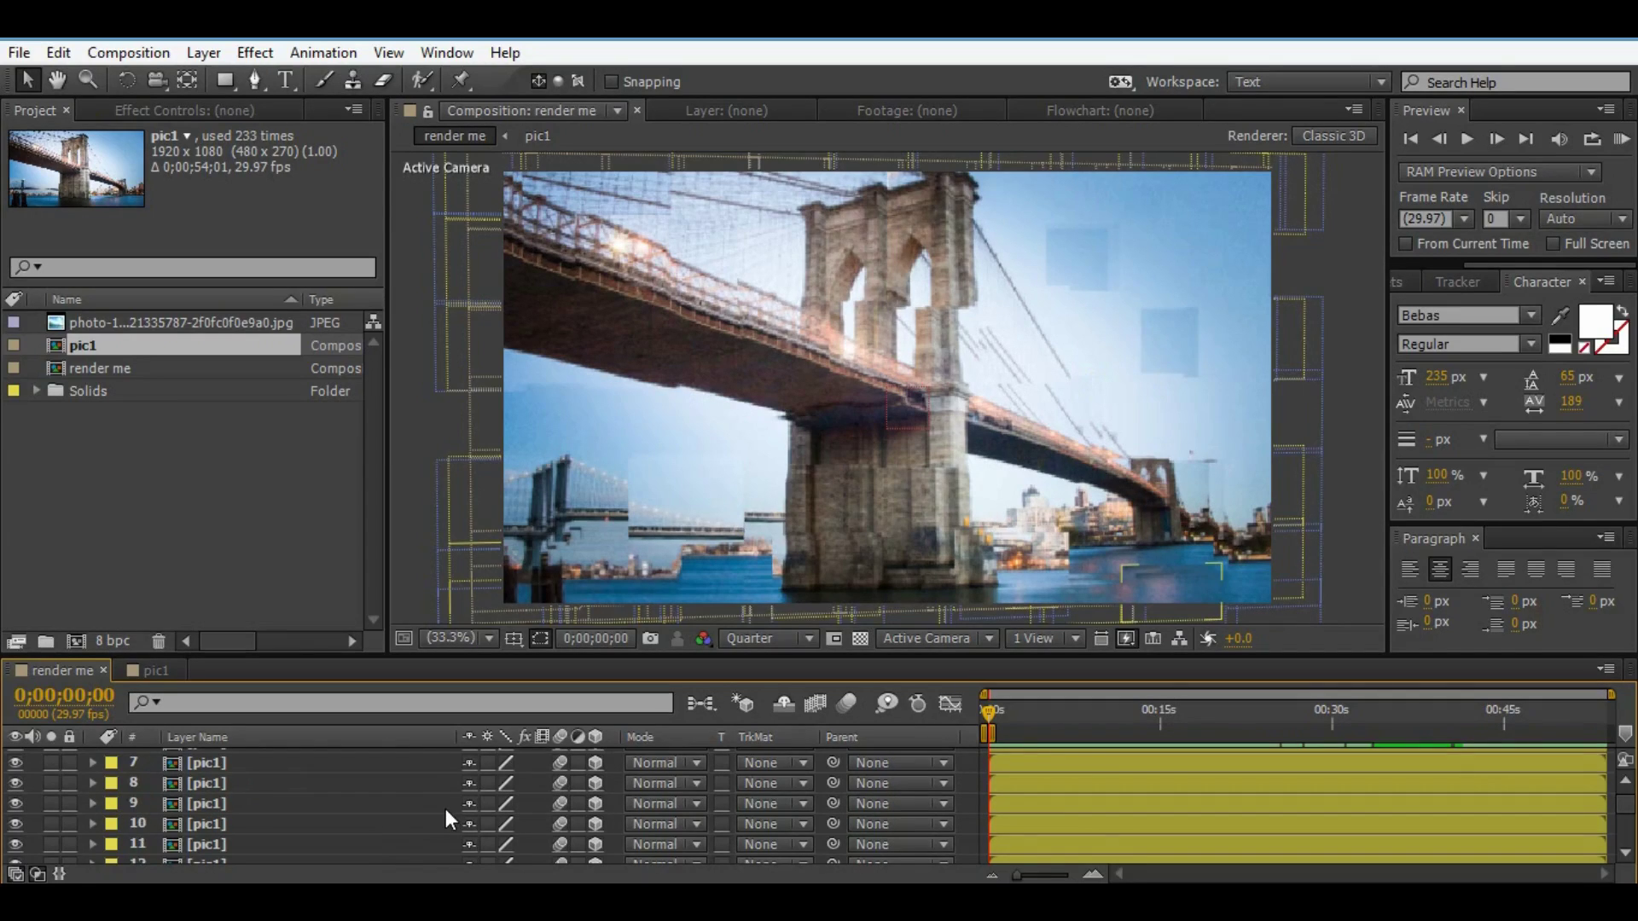
scroll(446, 808, up, 2)
click(89, 756)
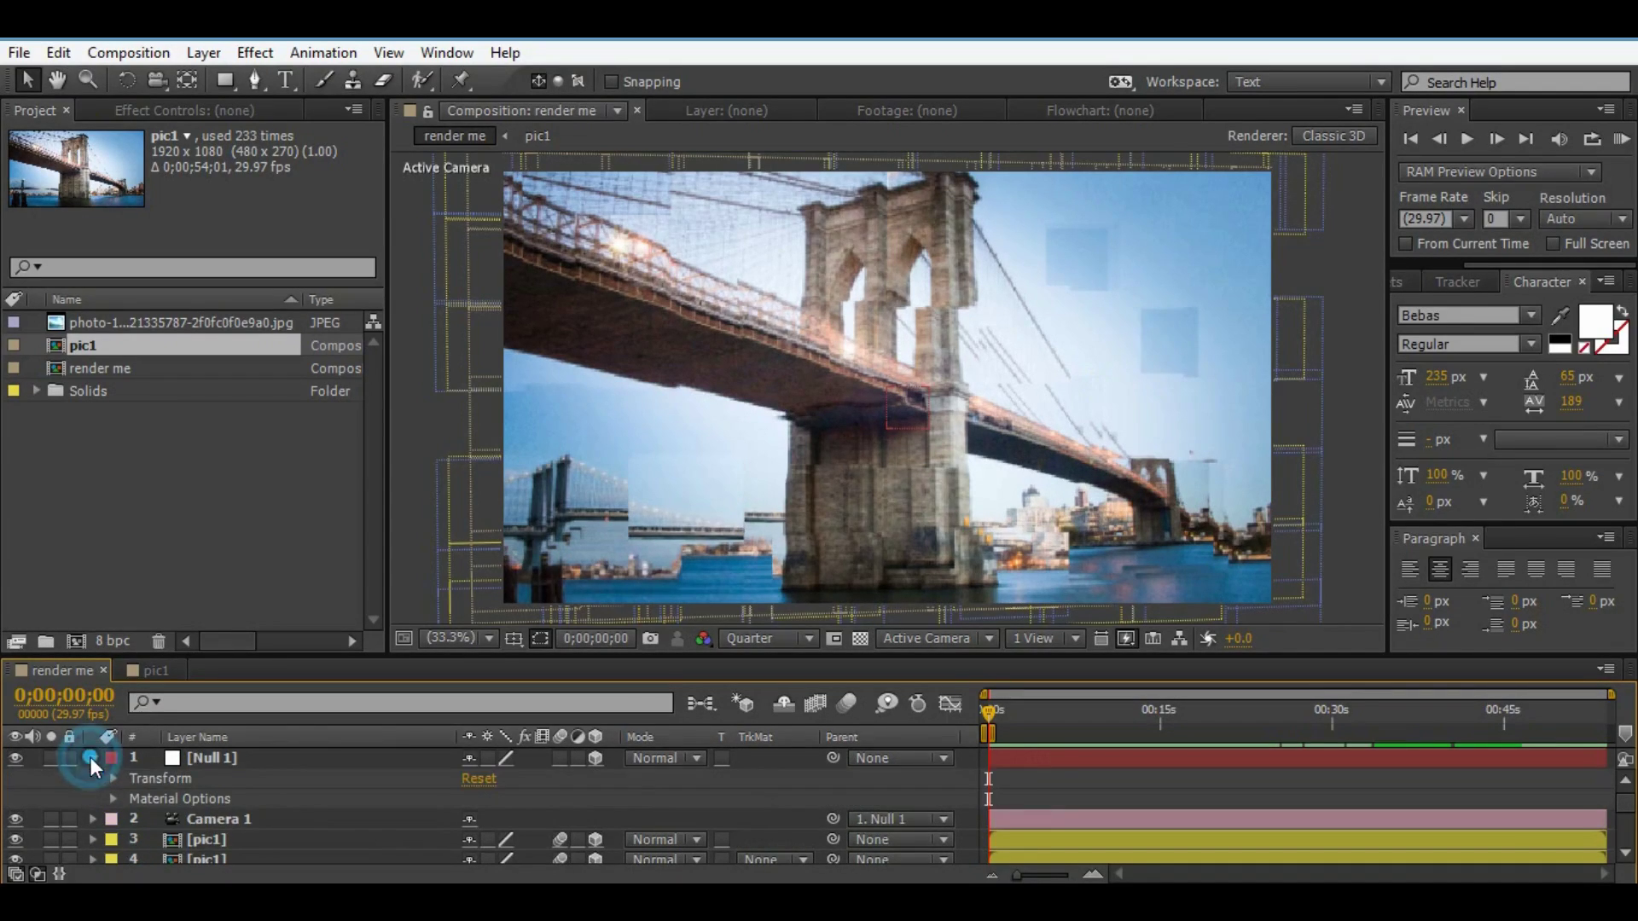
click(227, 756)
key(r)
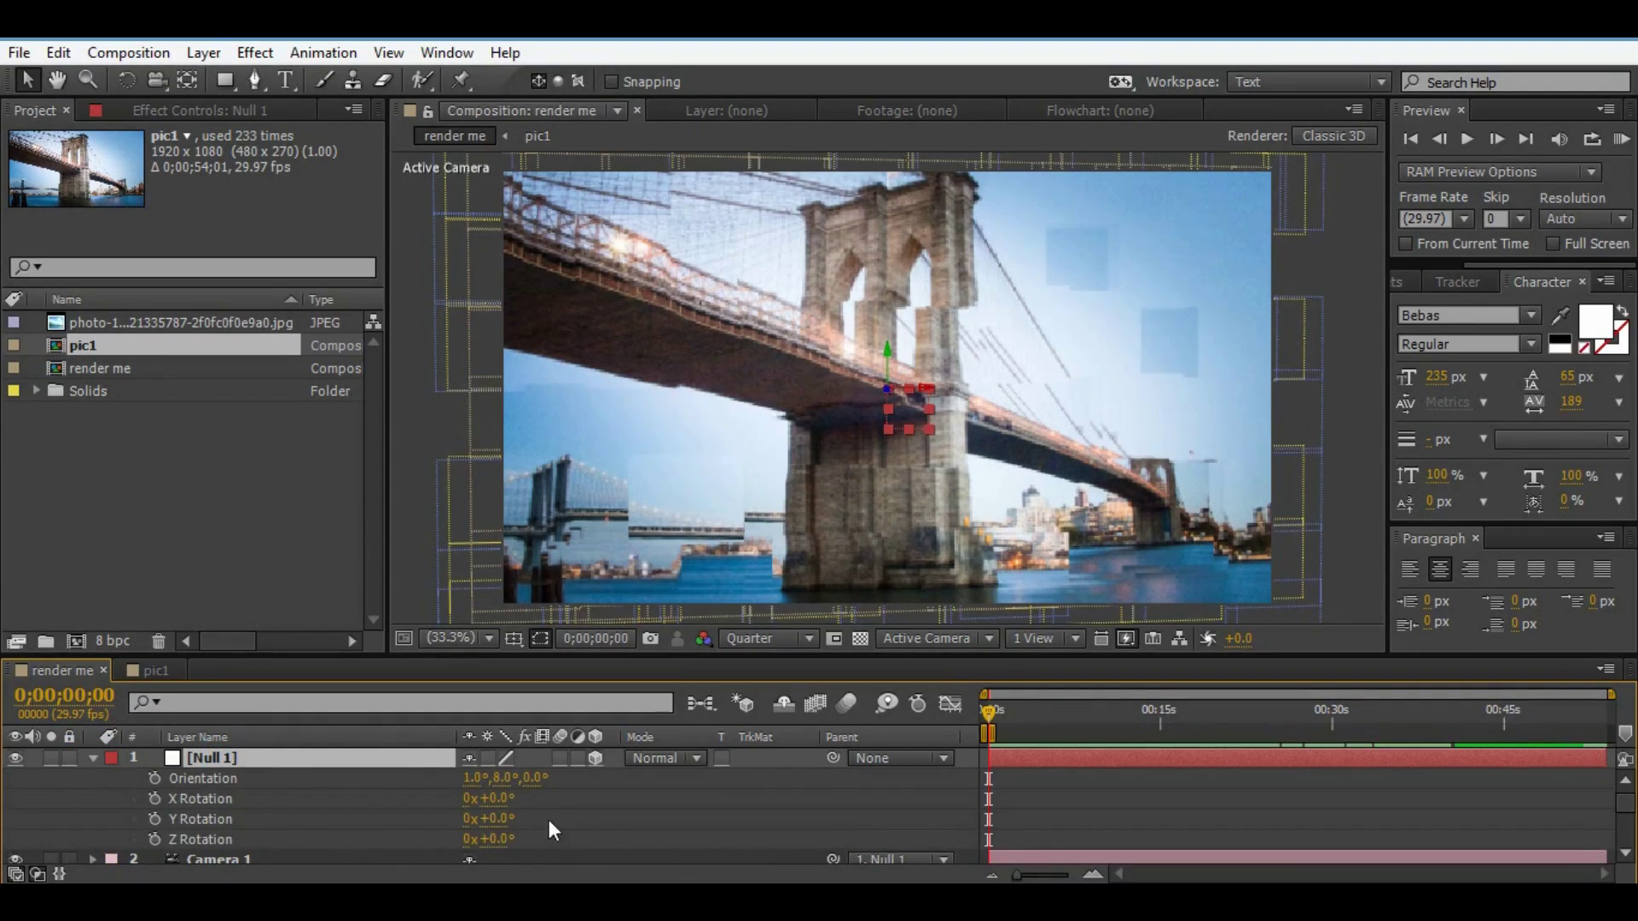
drag(465, 778, 509, 779)
click(91, 758)
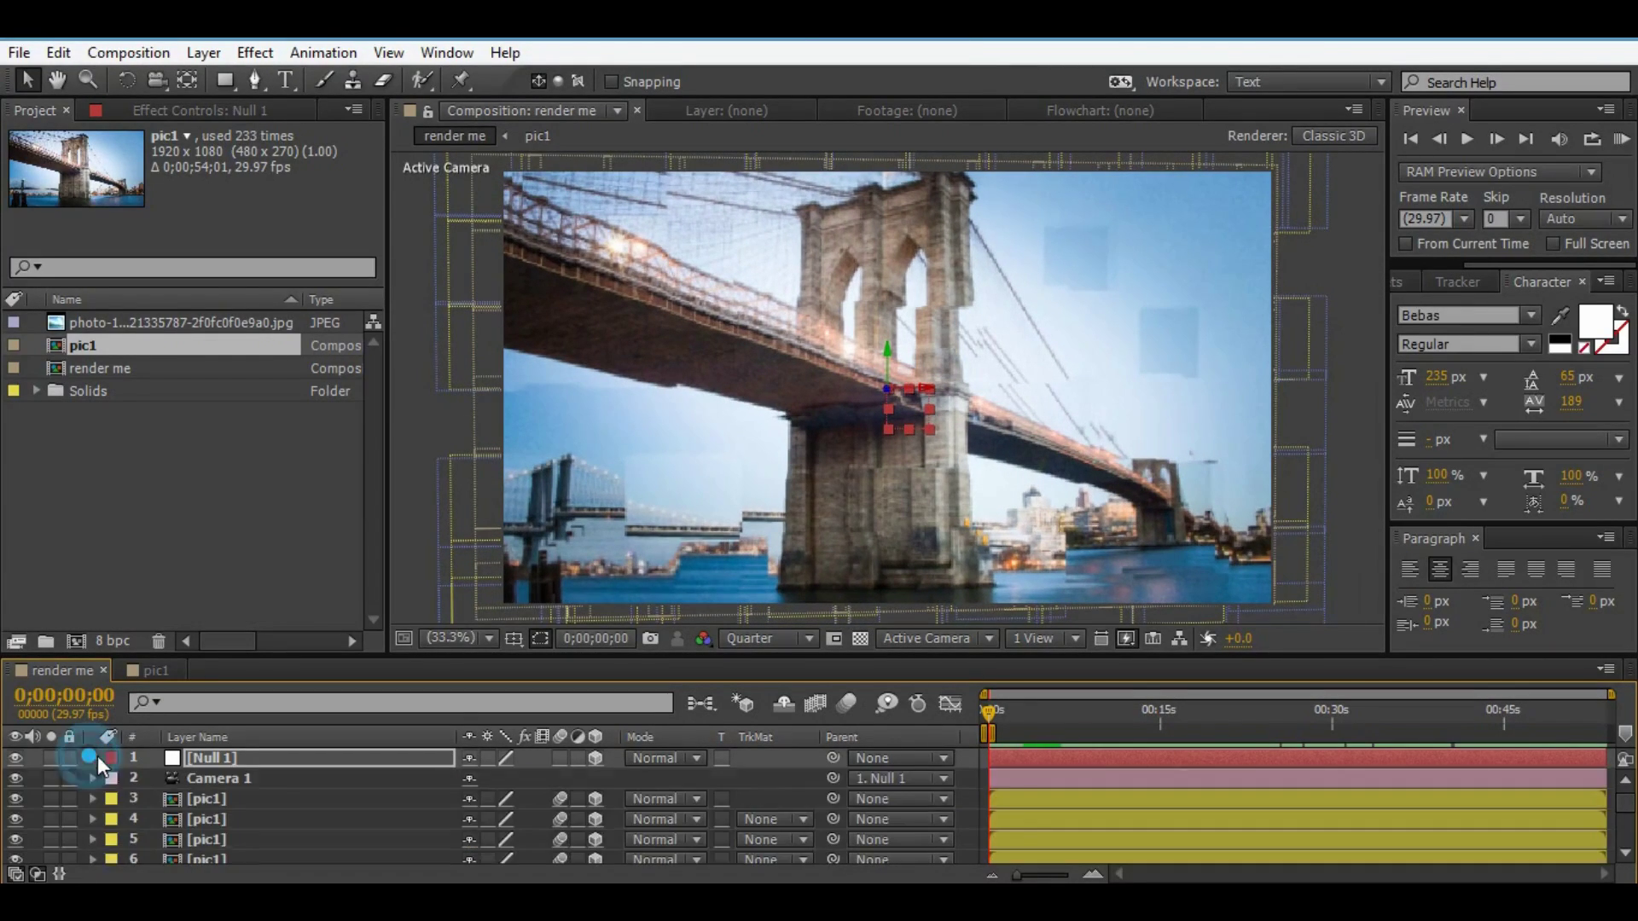
- Select the yellow pic1 layers 3 to 33, pull them along Z towards the camera, and deselect them
click(214, 799)
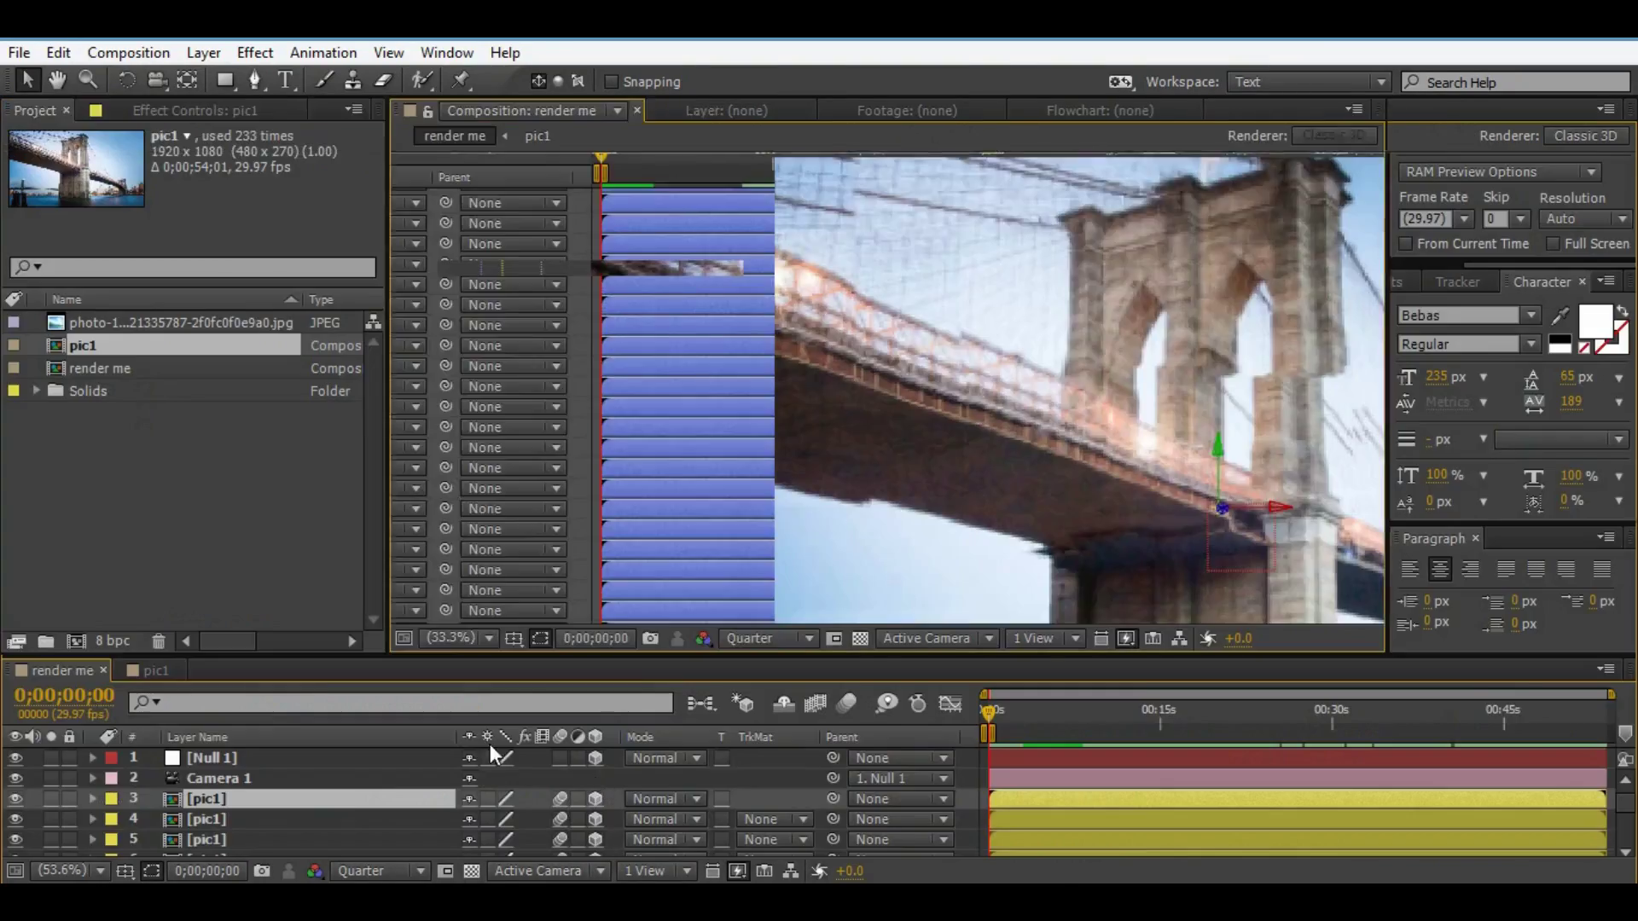
scroll(290, 845, down, 1)
scroll(247, 849, down, 2)
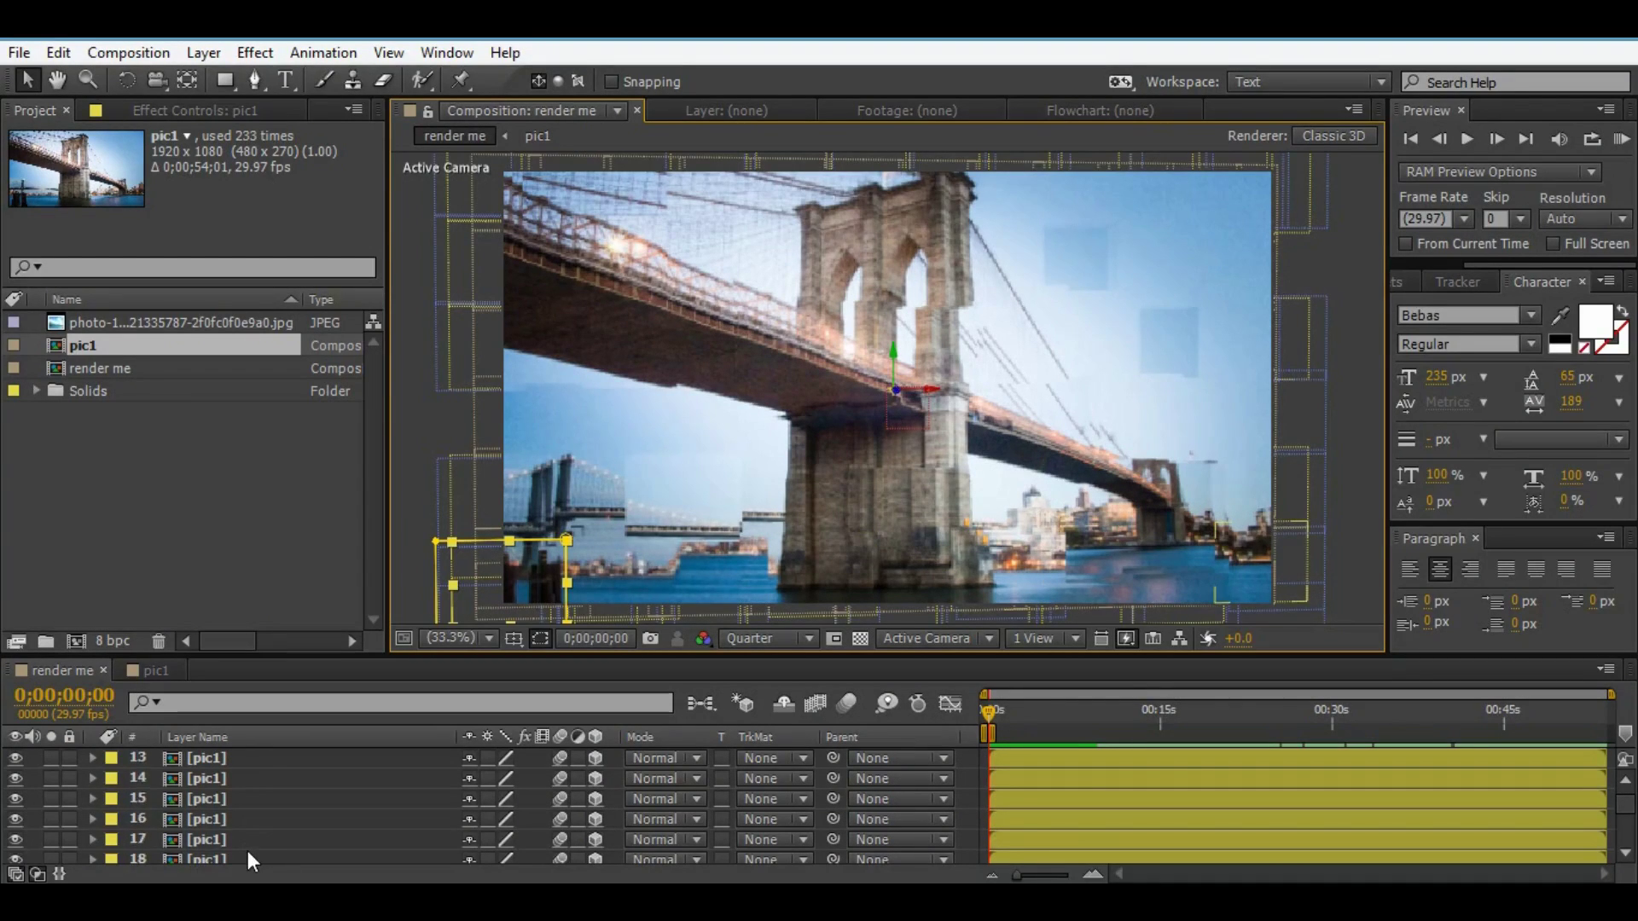
key(grave)
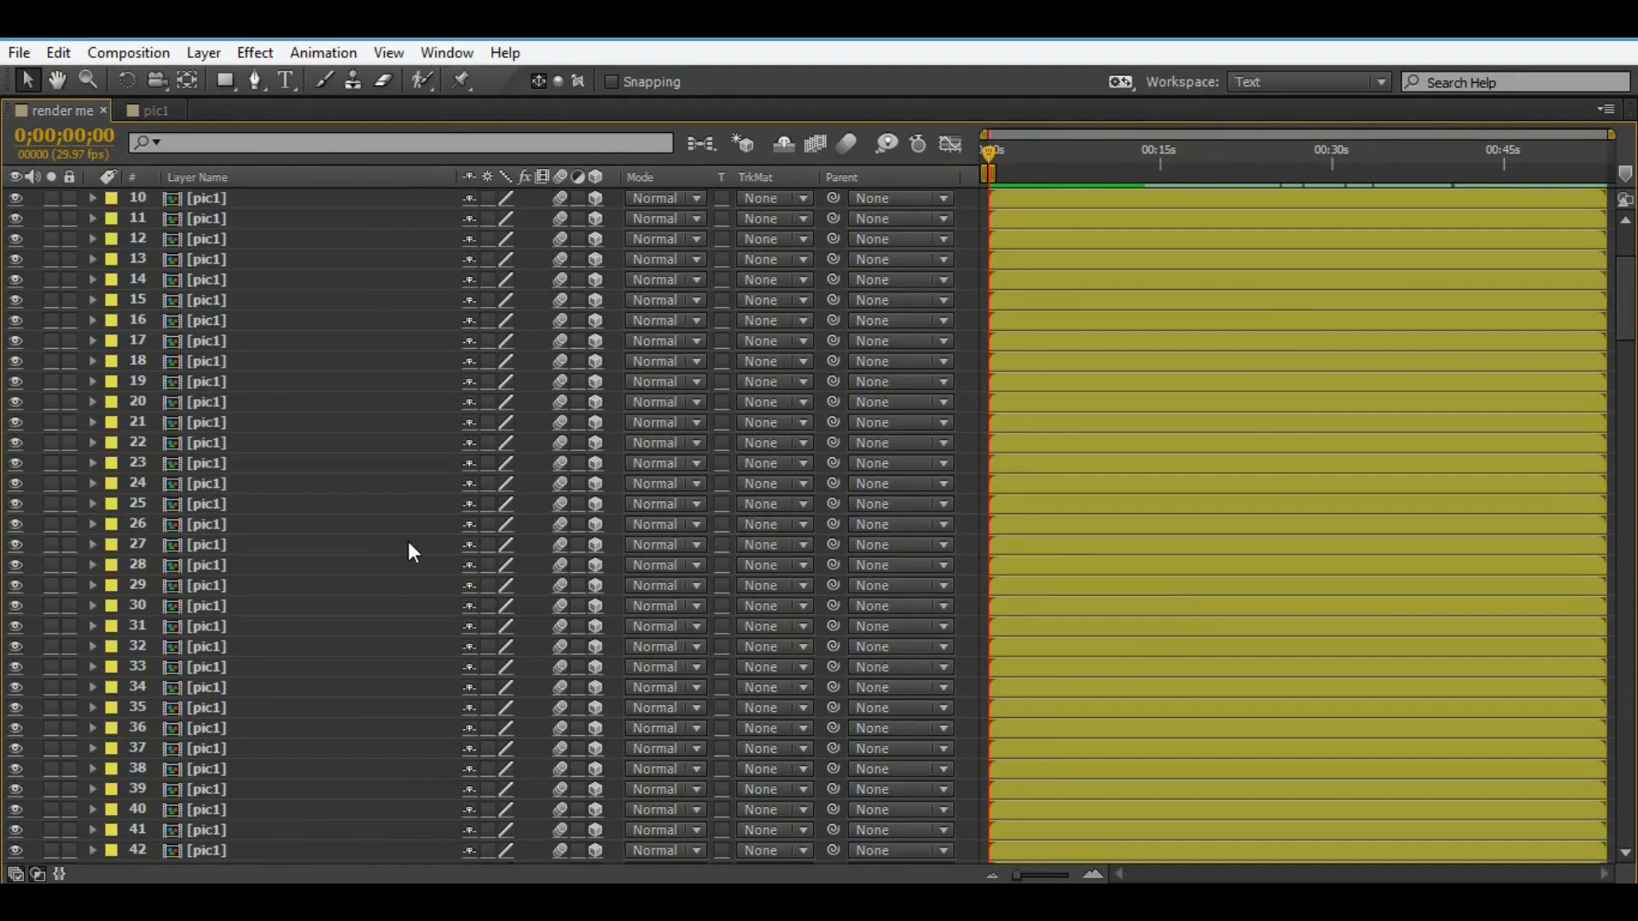
shift+click(249, 671)
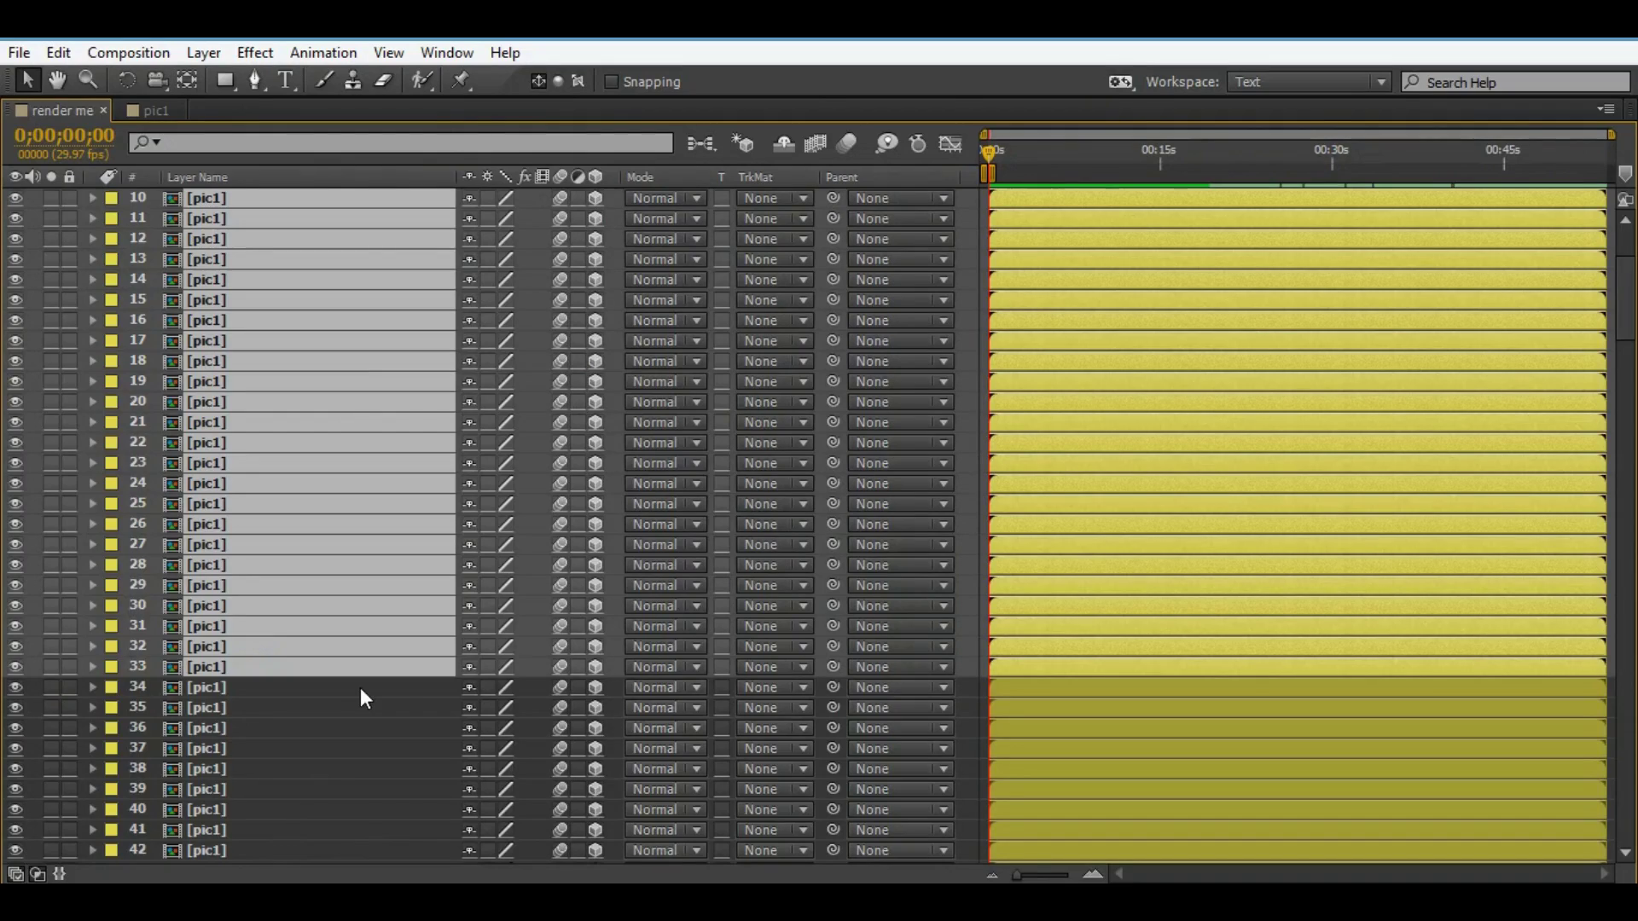
key(grave)
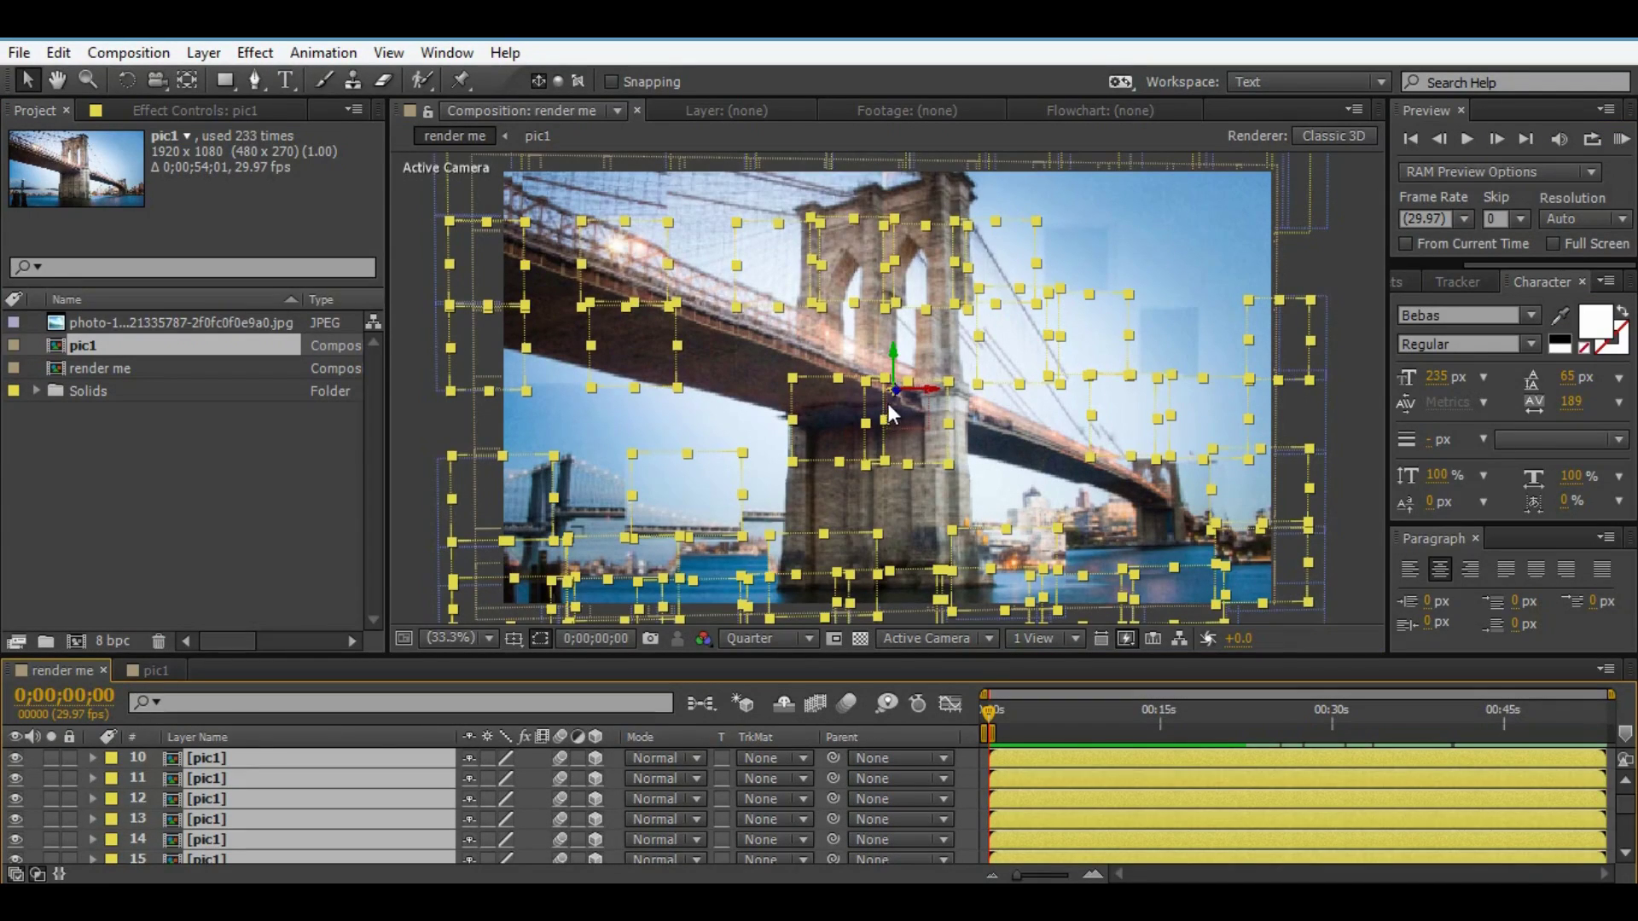
drag(896, 394, 1004, 419)
click(851, 271)
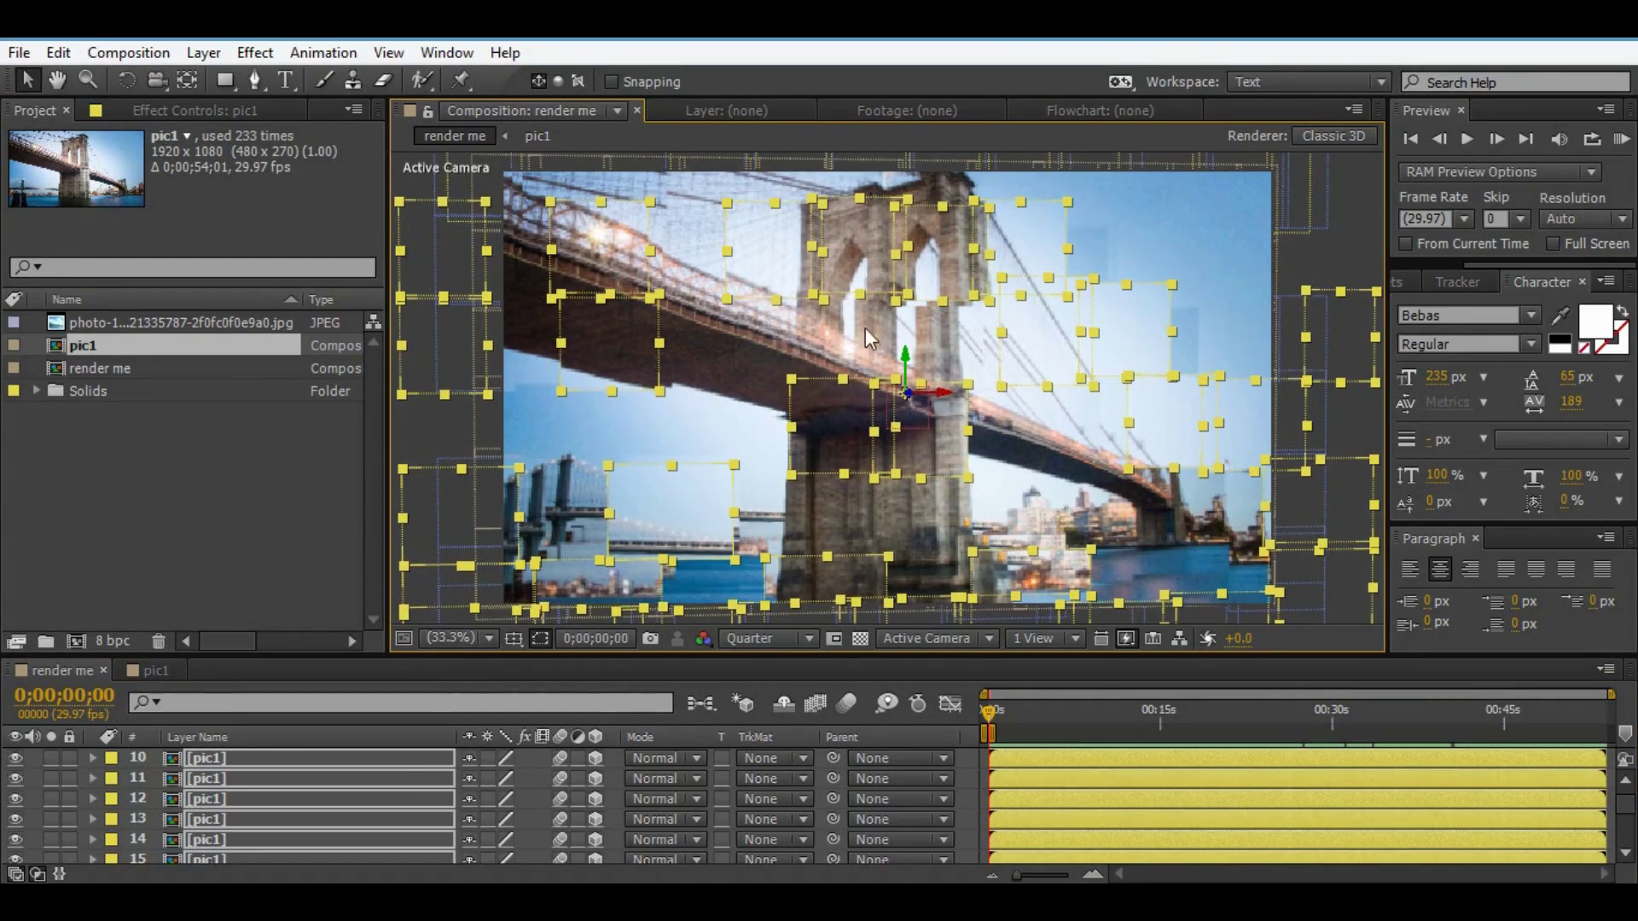
click(962, 779)
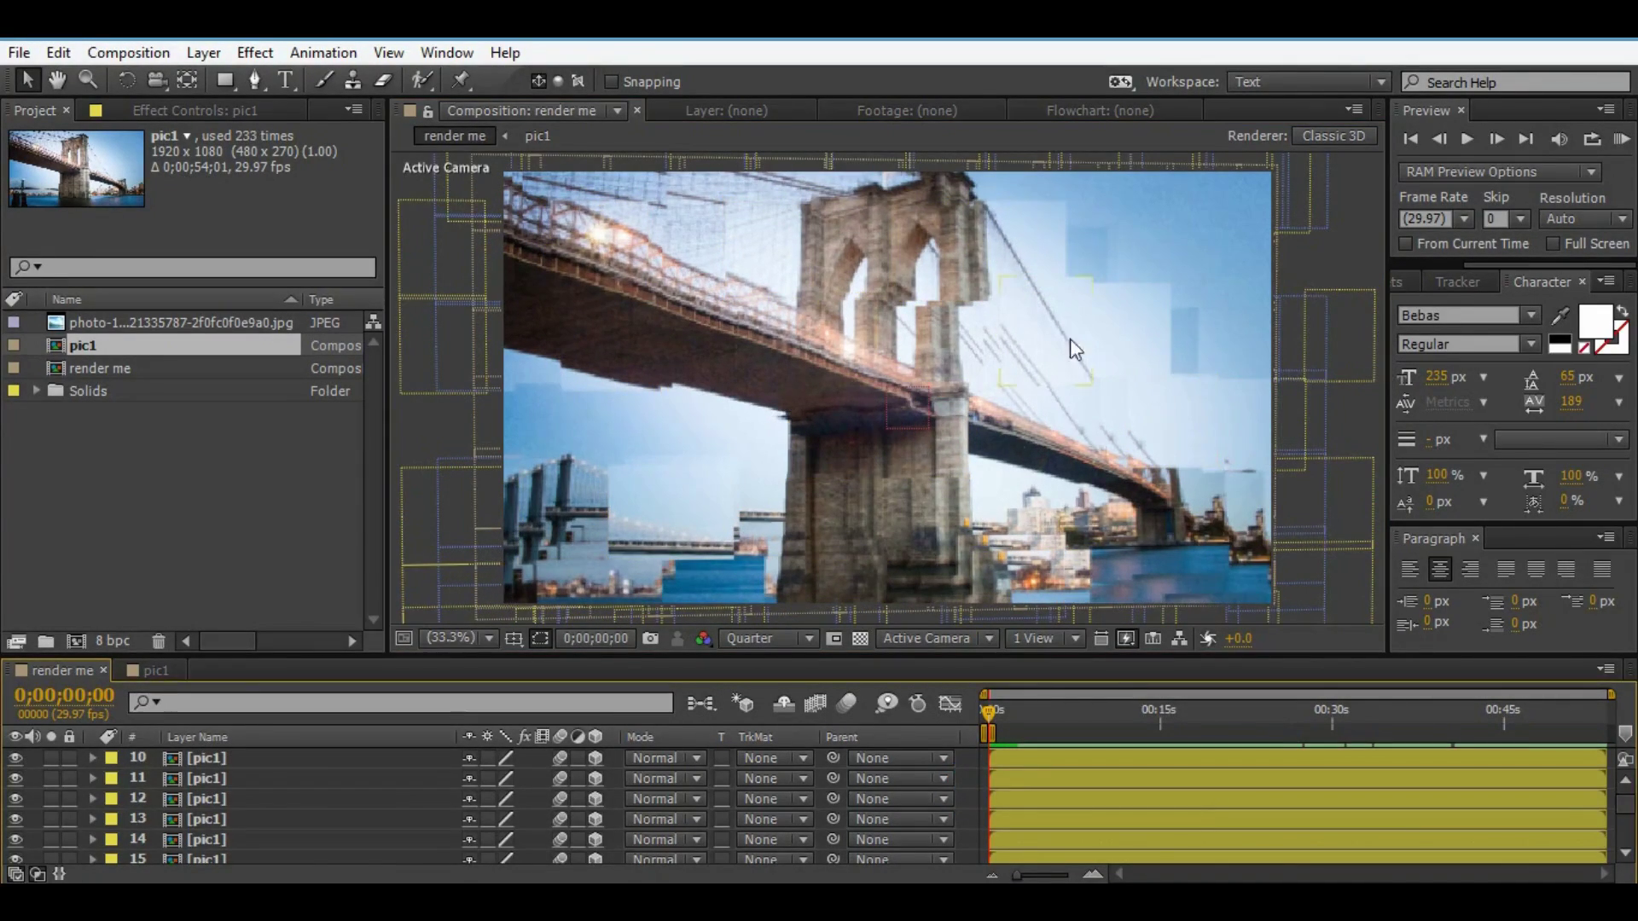
- Delete several distracting foreground tiles over the bridge tower and over the water on both sides of it
click(922, 275)
key(Delete)
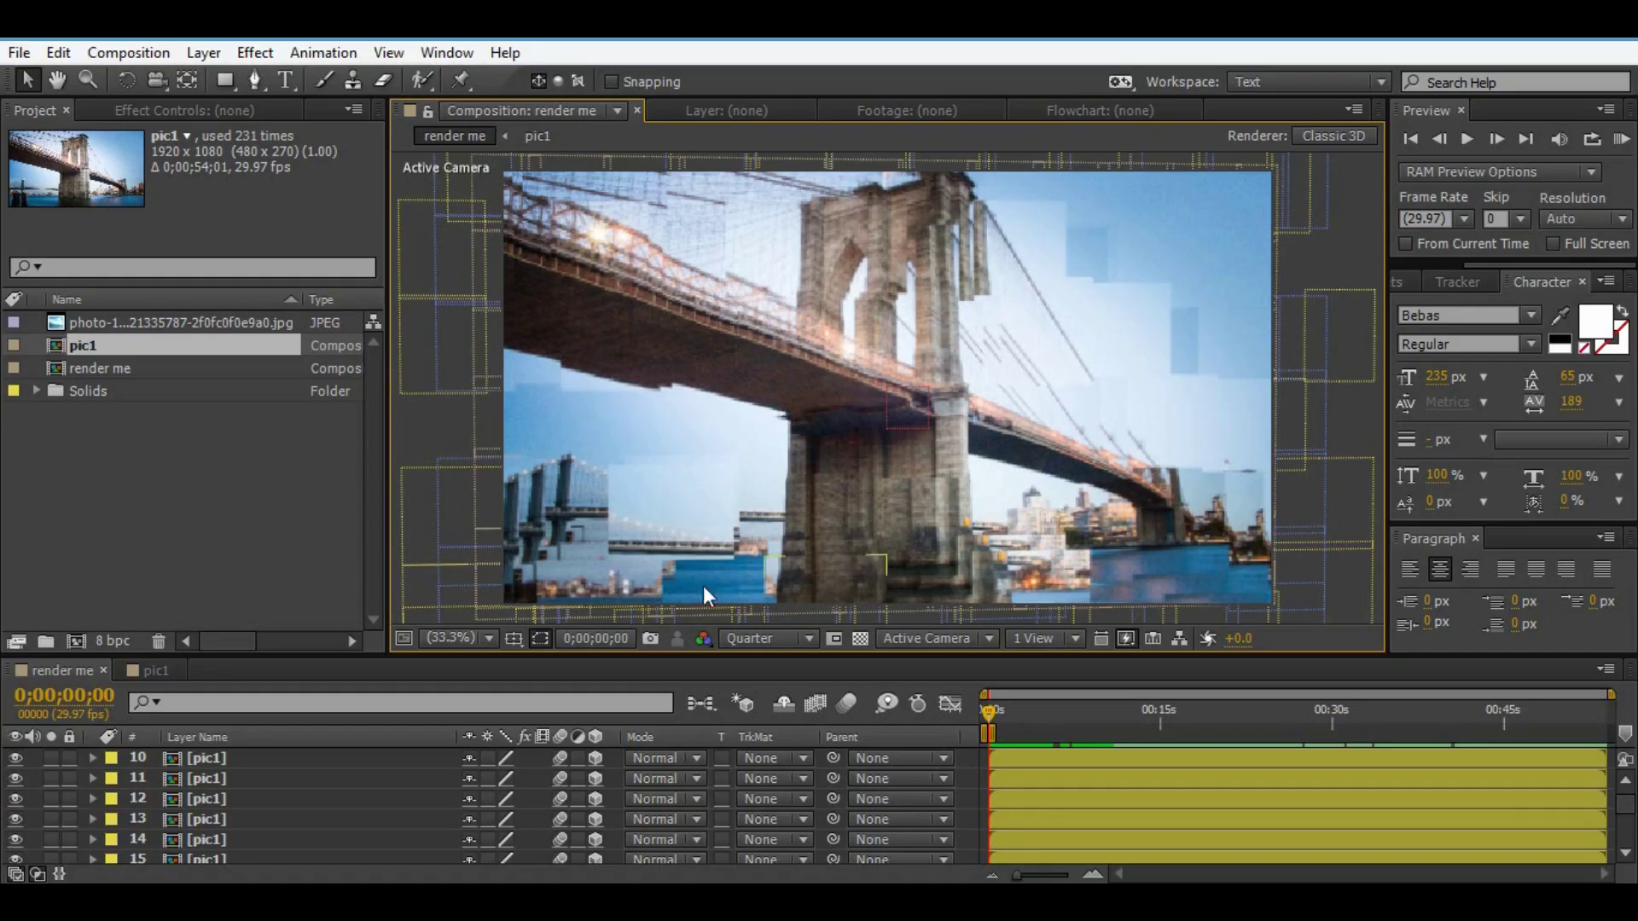
click(709, 537)
key(Delete)
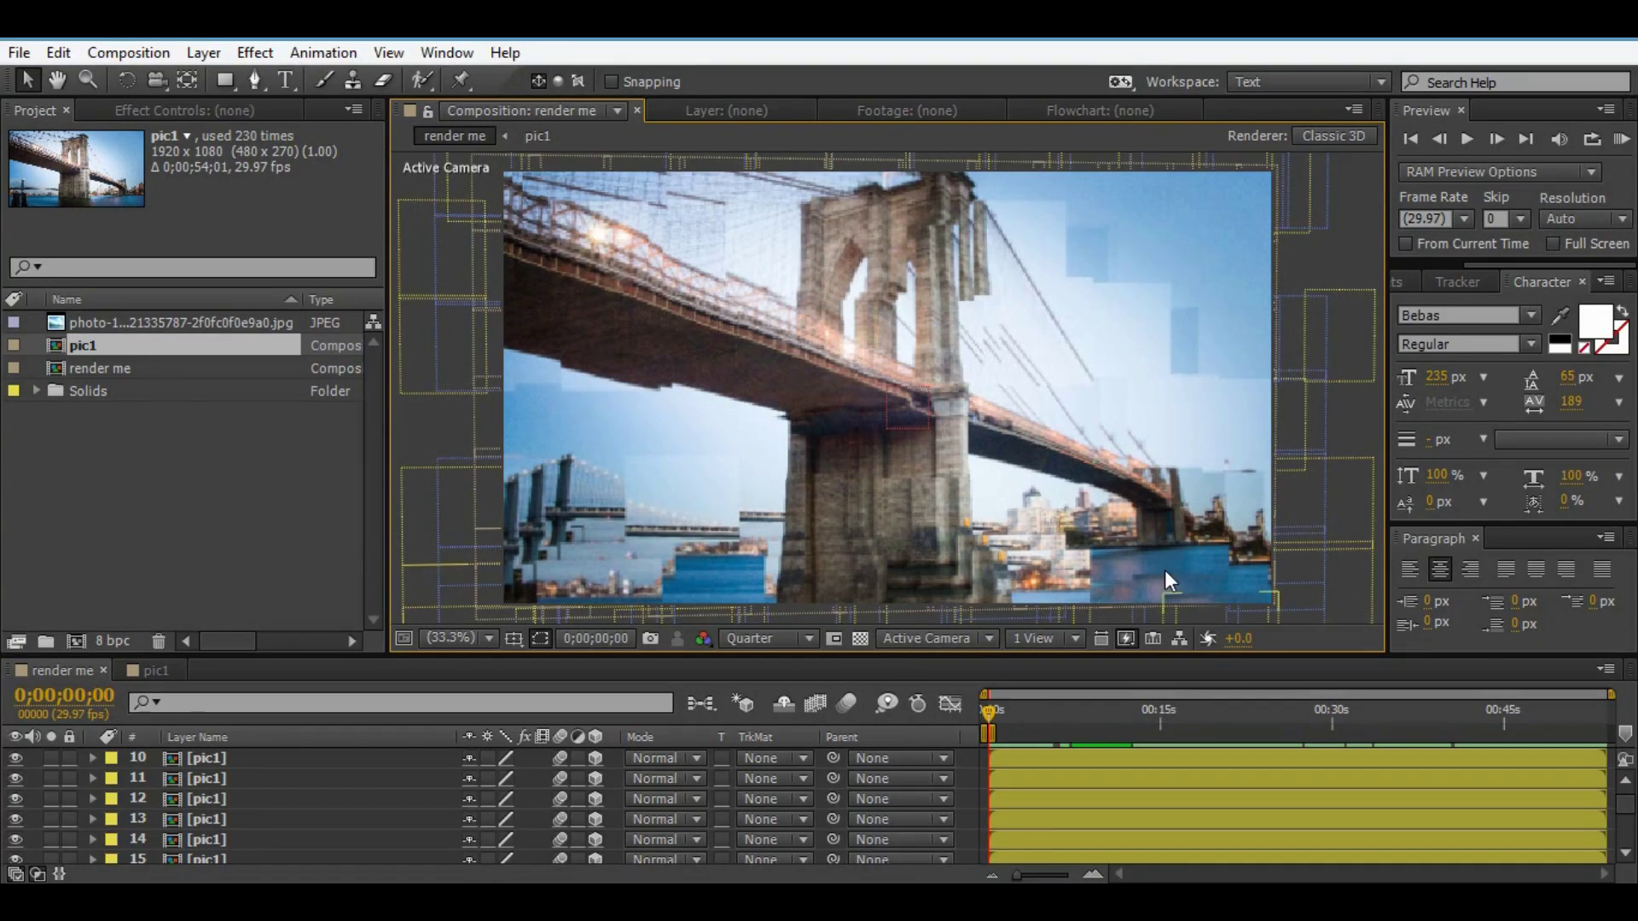
click(1156, 585)
key(Delete)
click(1090, 776)
key(Delete)
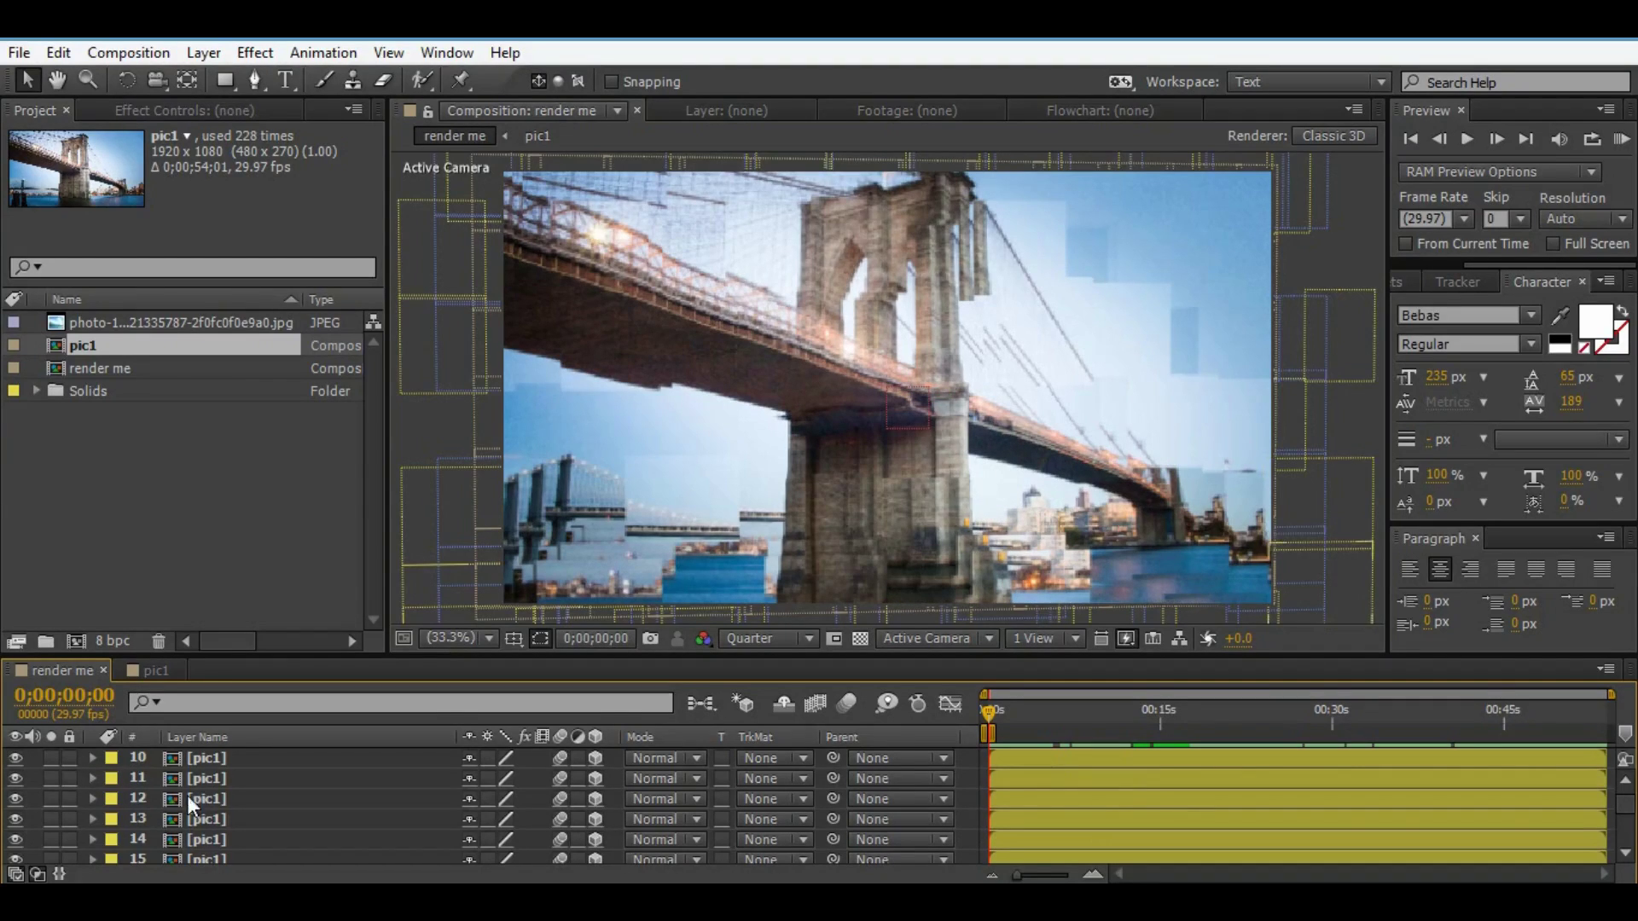
click(188, 797)
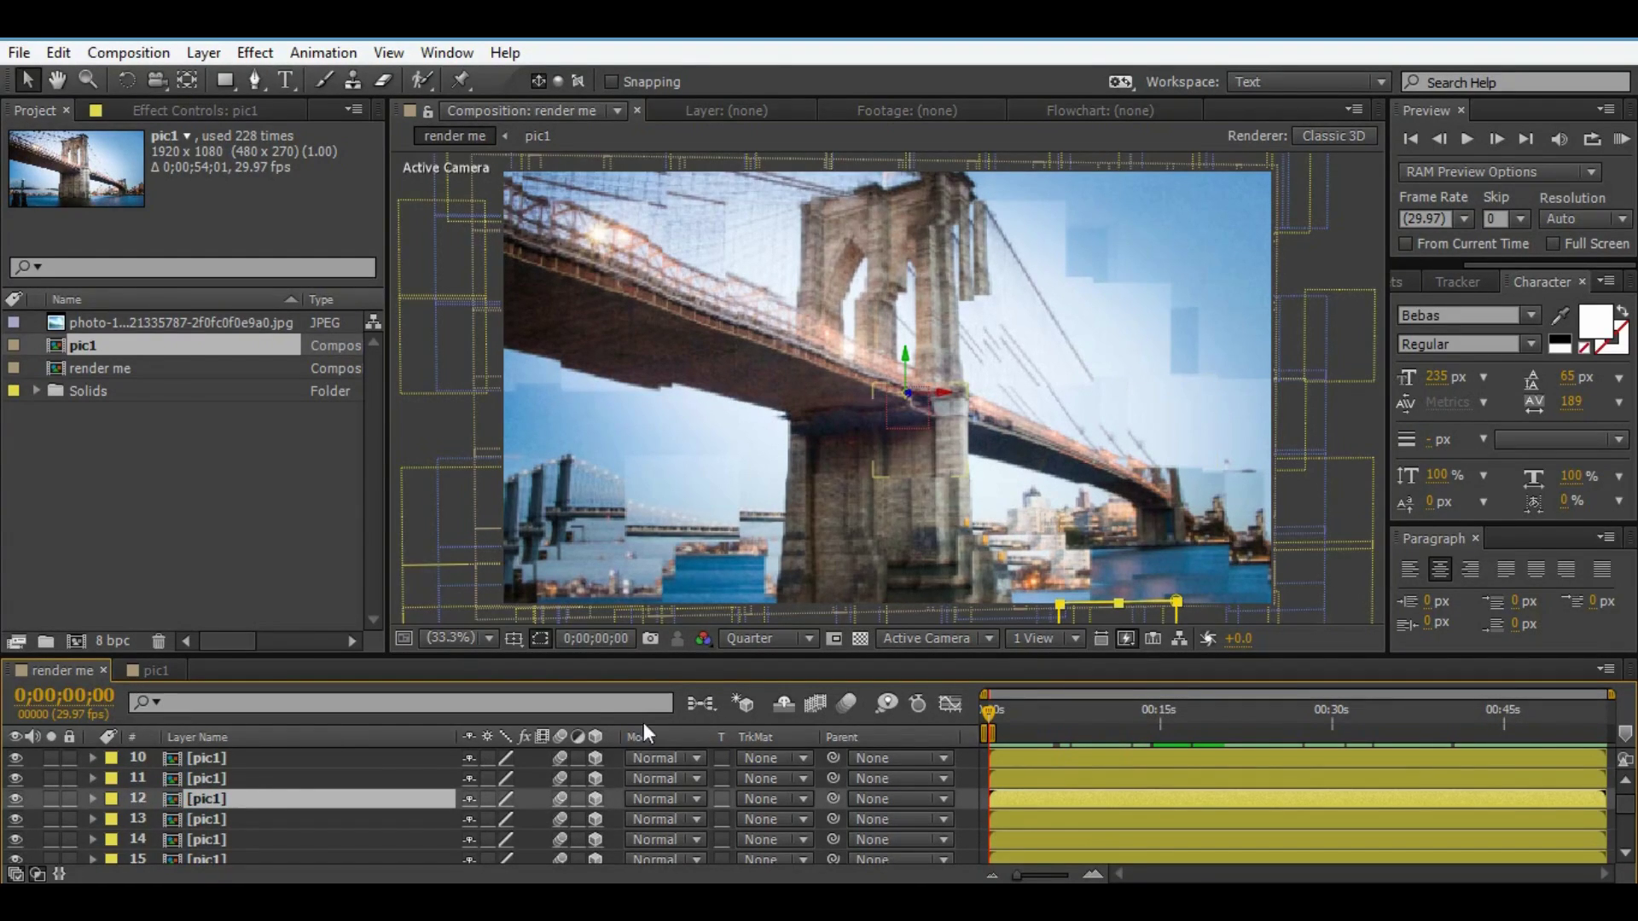
- Set the Null 1 layer's Orientation to 4.0°, 6.0°, 0.0° to view the shattered tiles from a new angle
scroll(263, 784, up, 3)
click(249, 760)
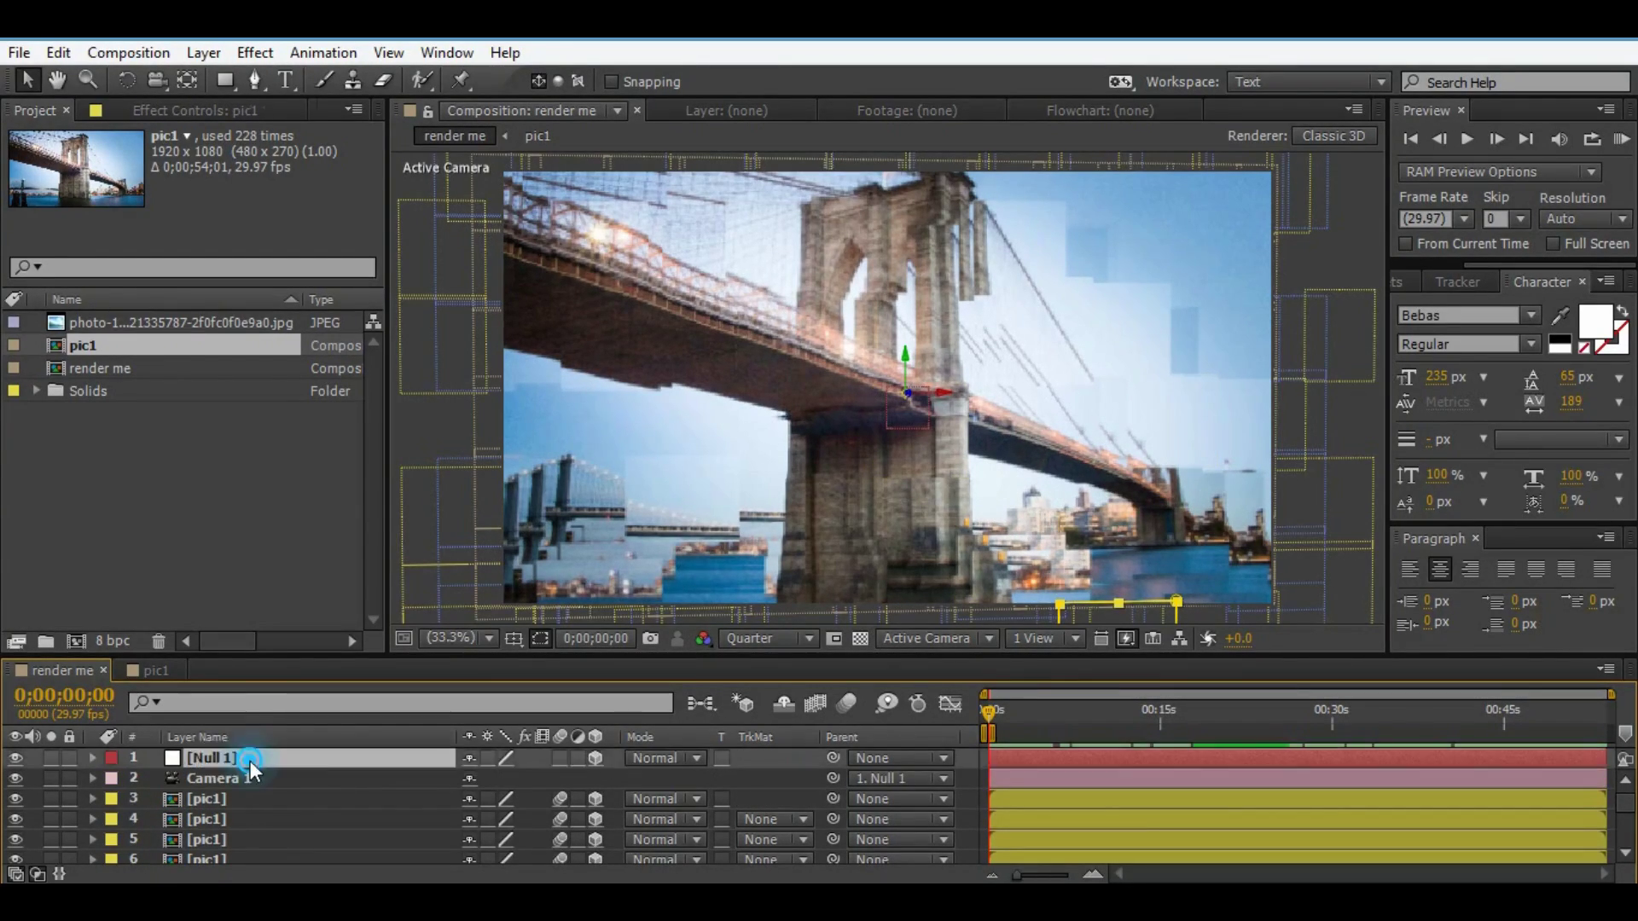
key(r)
drag(478, 796, 480, 791)
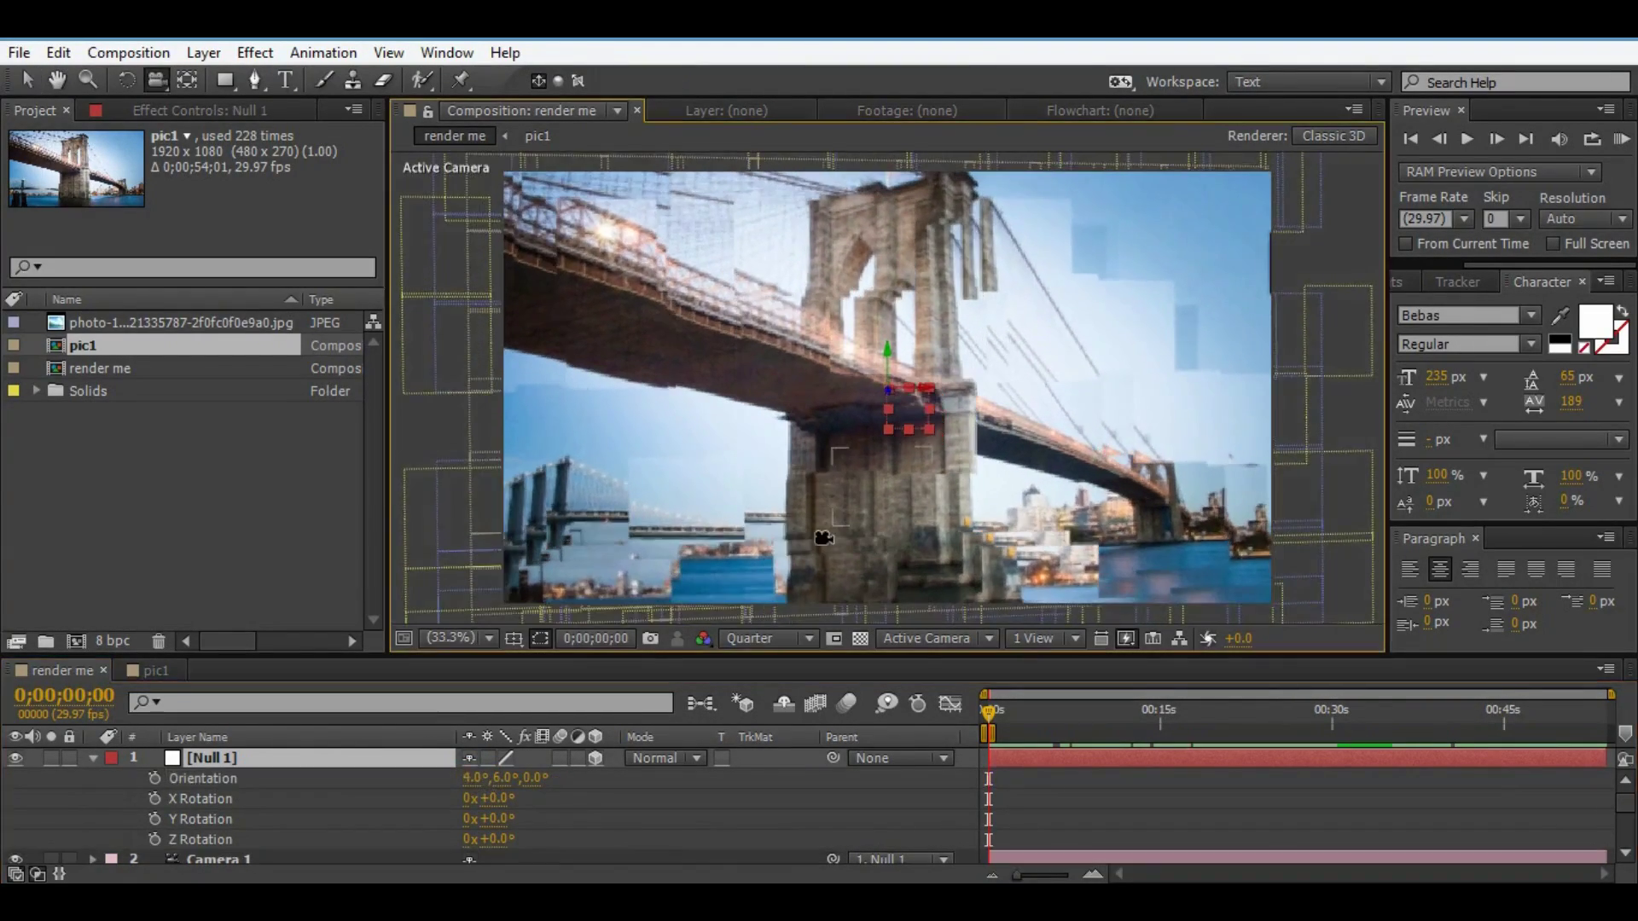
- Add a new adjustment layer above the Null 1 layer
click(204, 52)
mouse_move(324, 49)
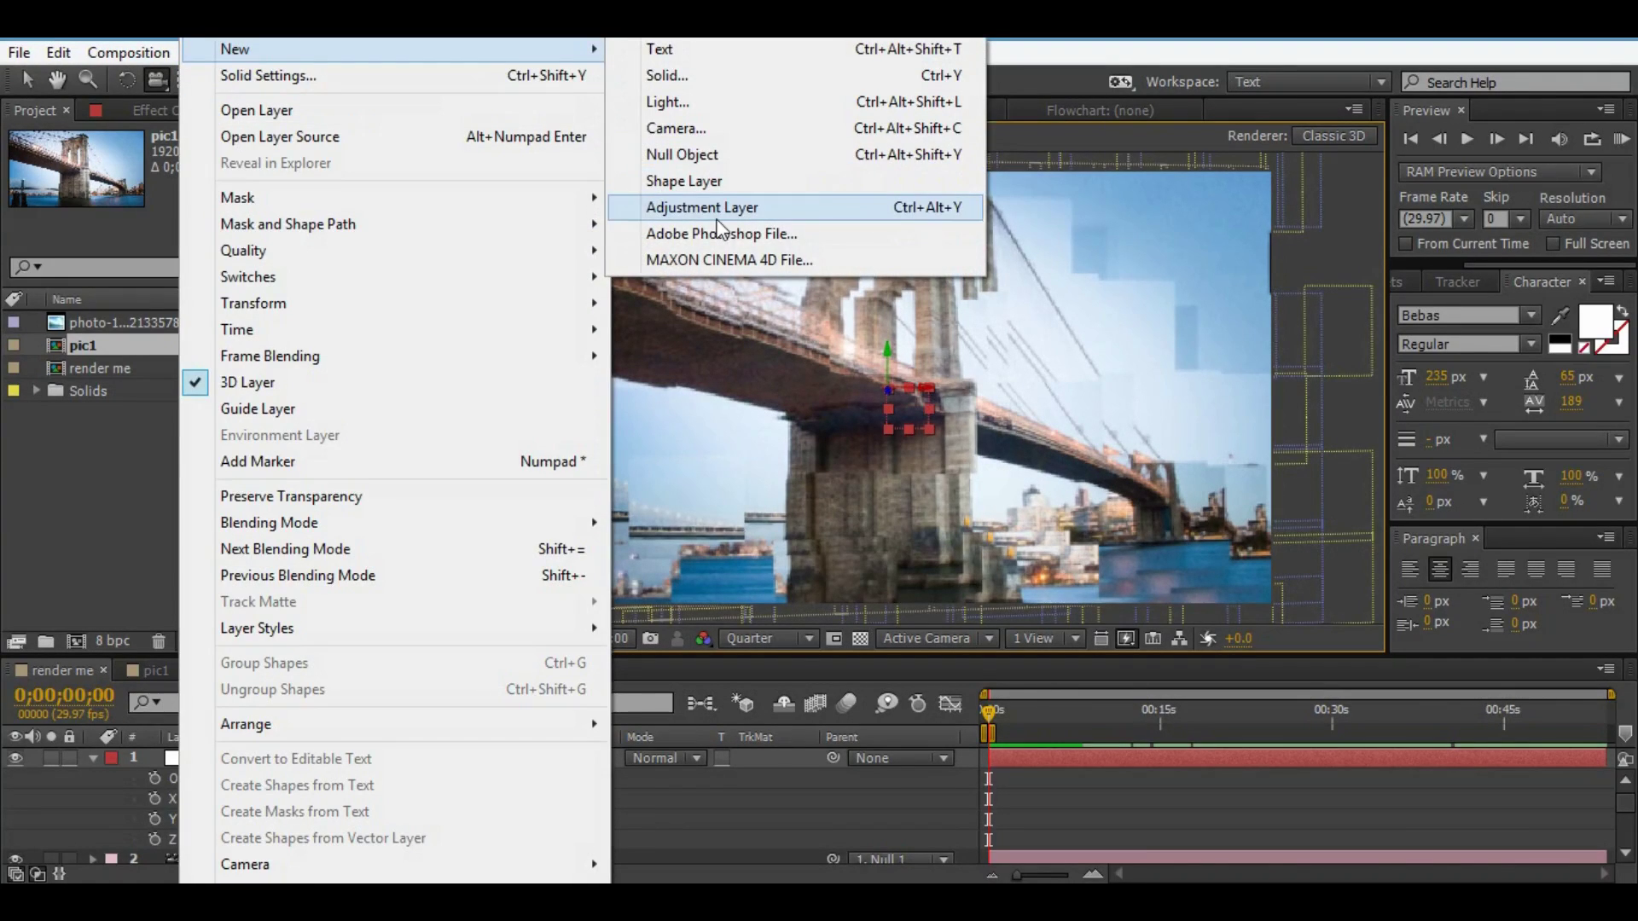
click(674, 207)
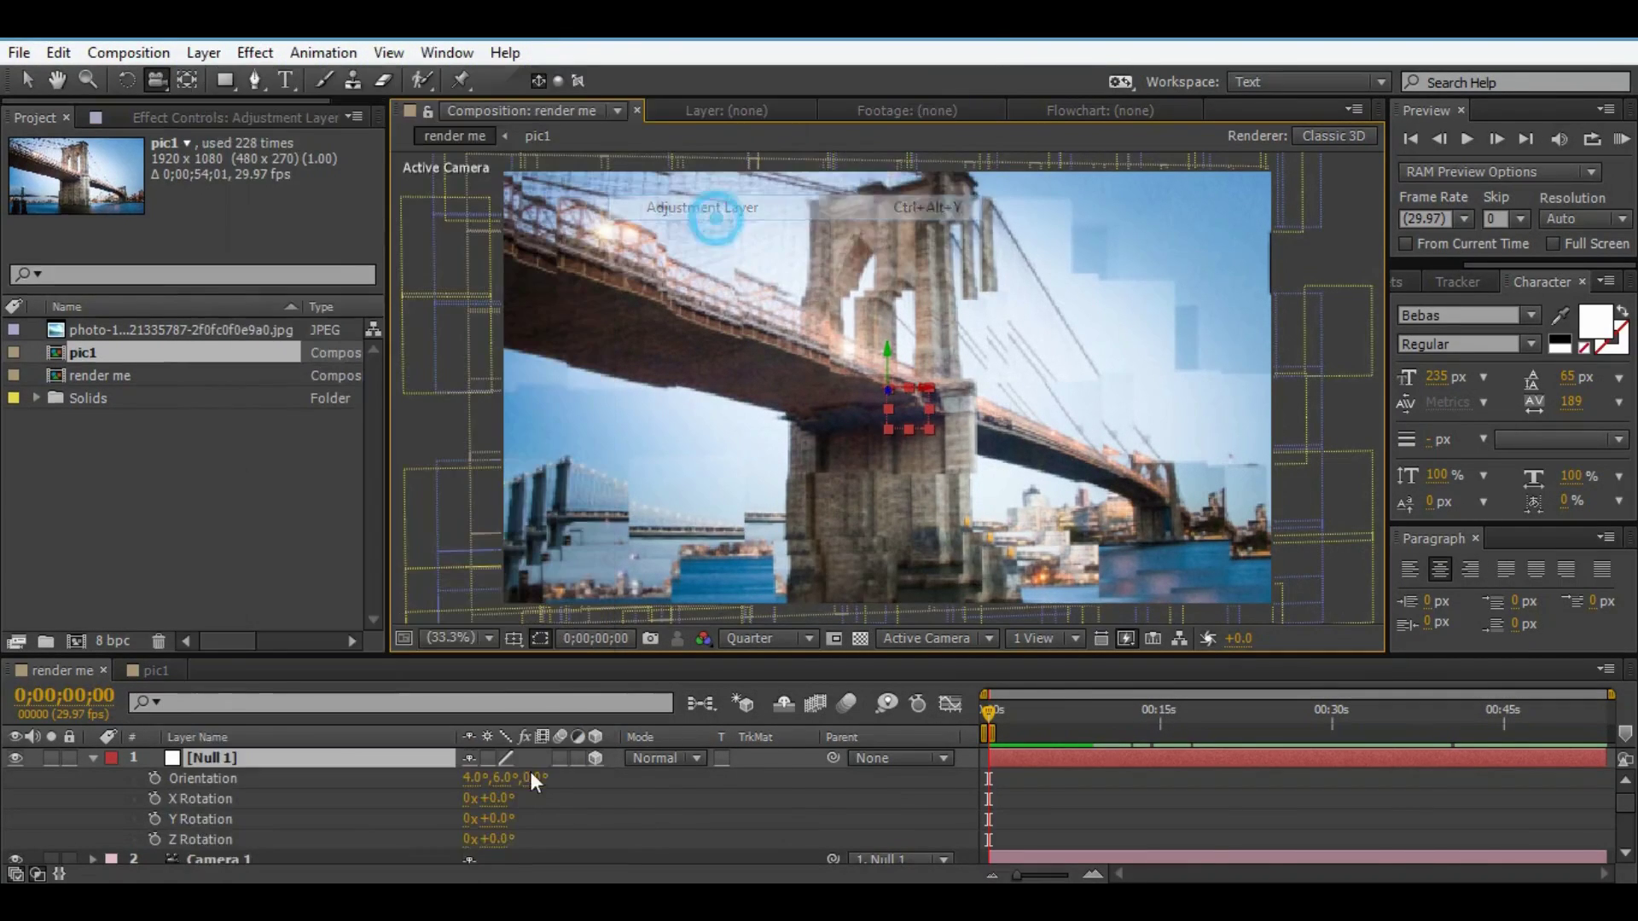
click(209, 54)
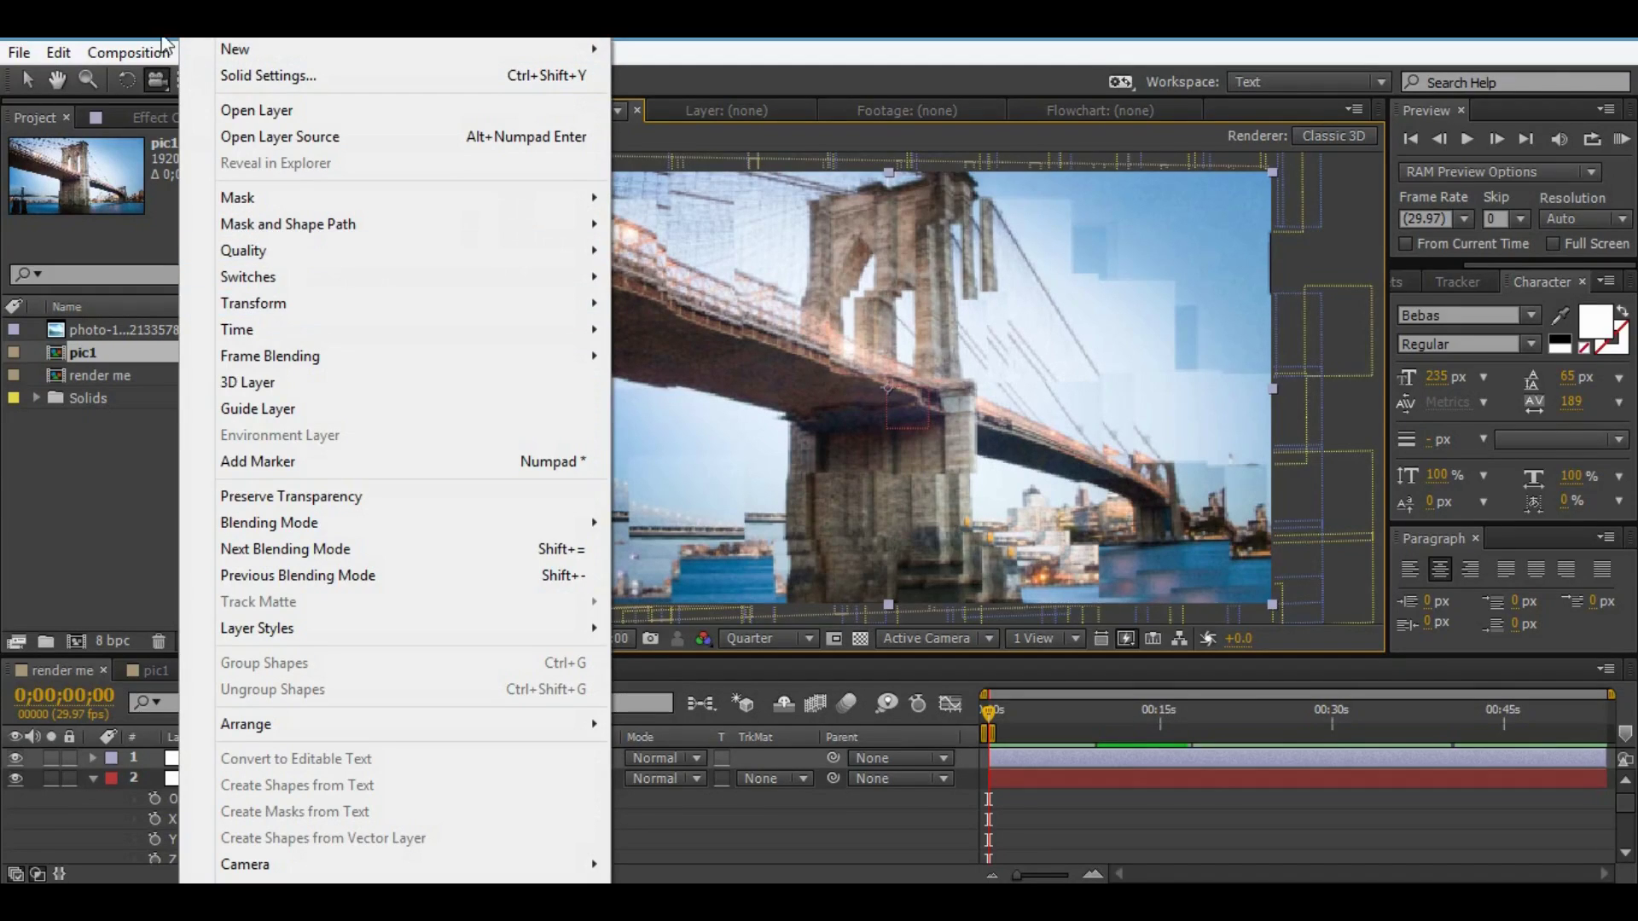
- Apply the CC Lens distortion to the adjustment layer with Size 265 and Convergence 100
click(205, 52)
click(255, 52)
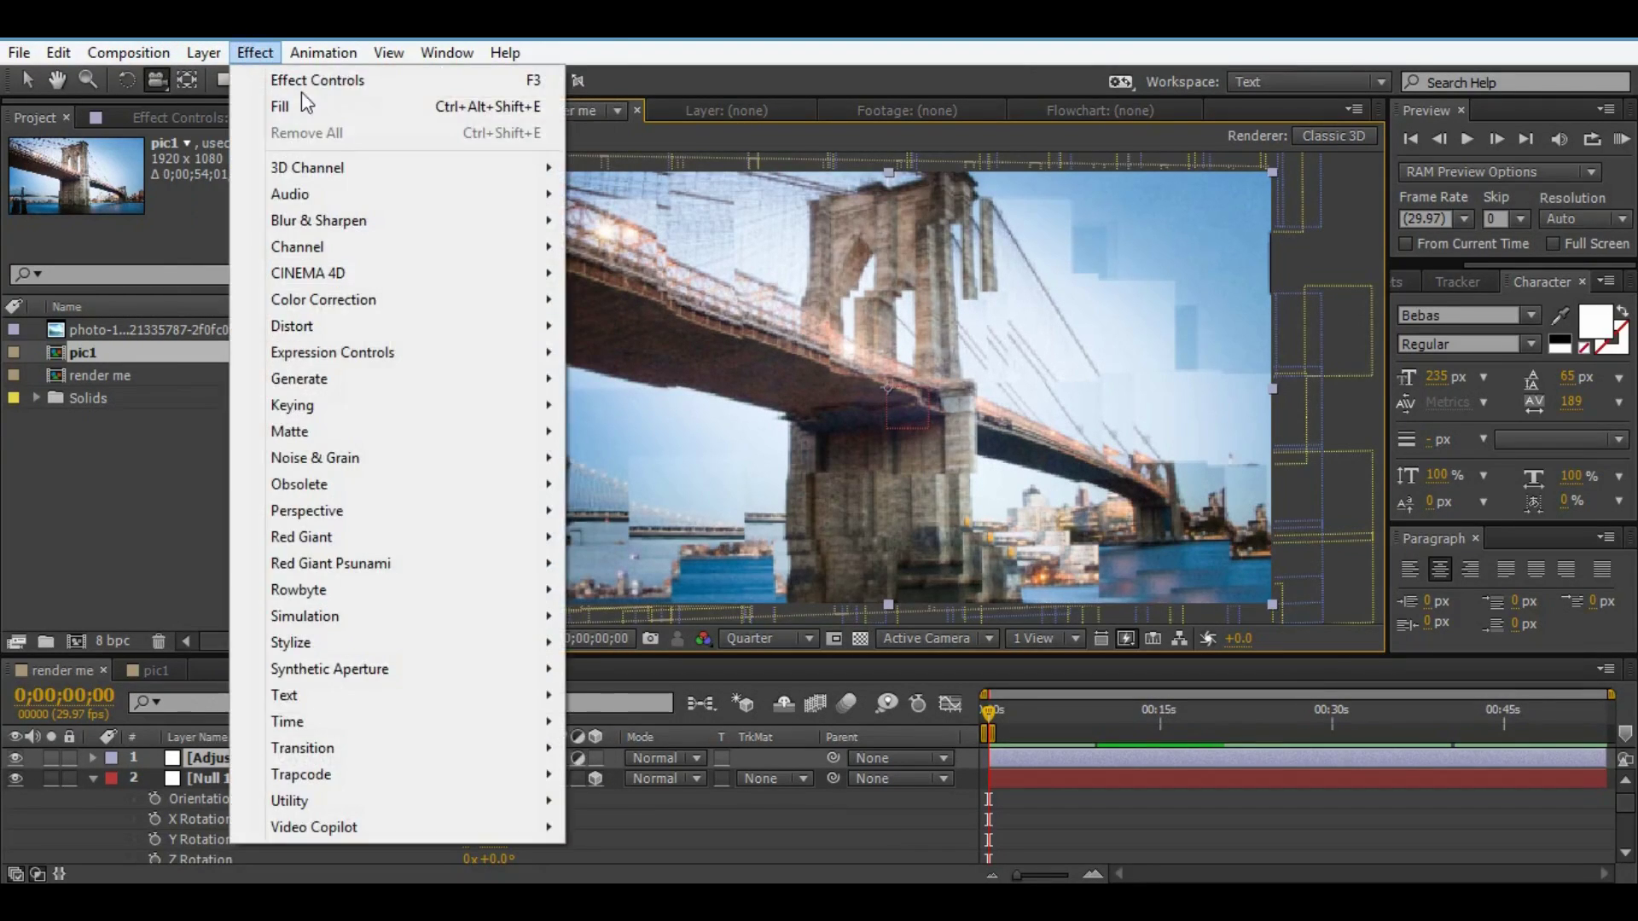
click(341, 331)
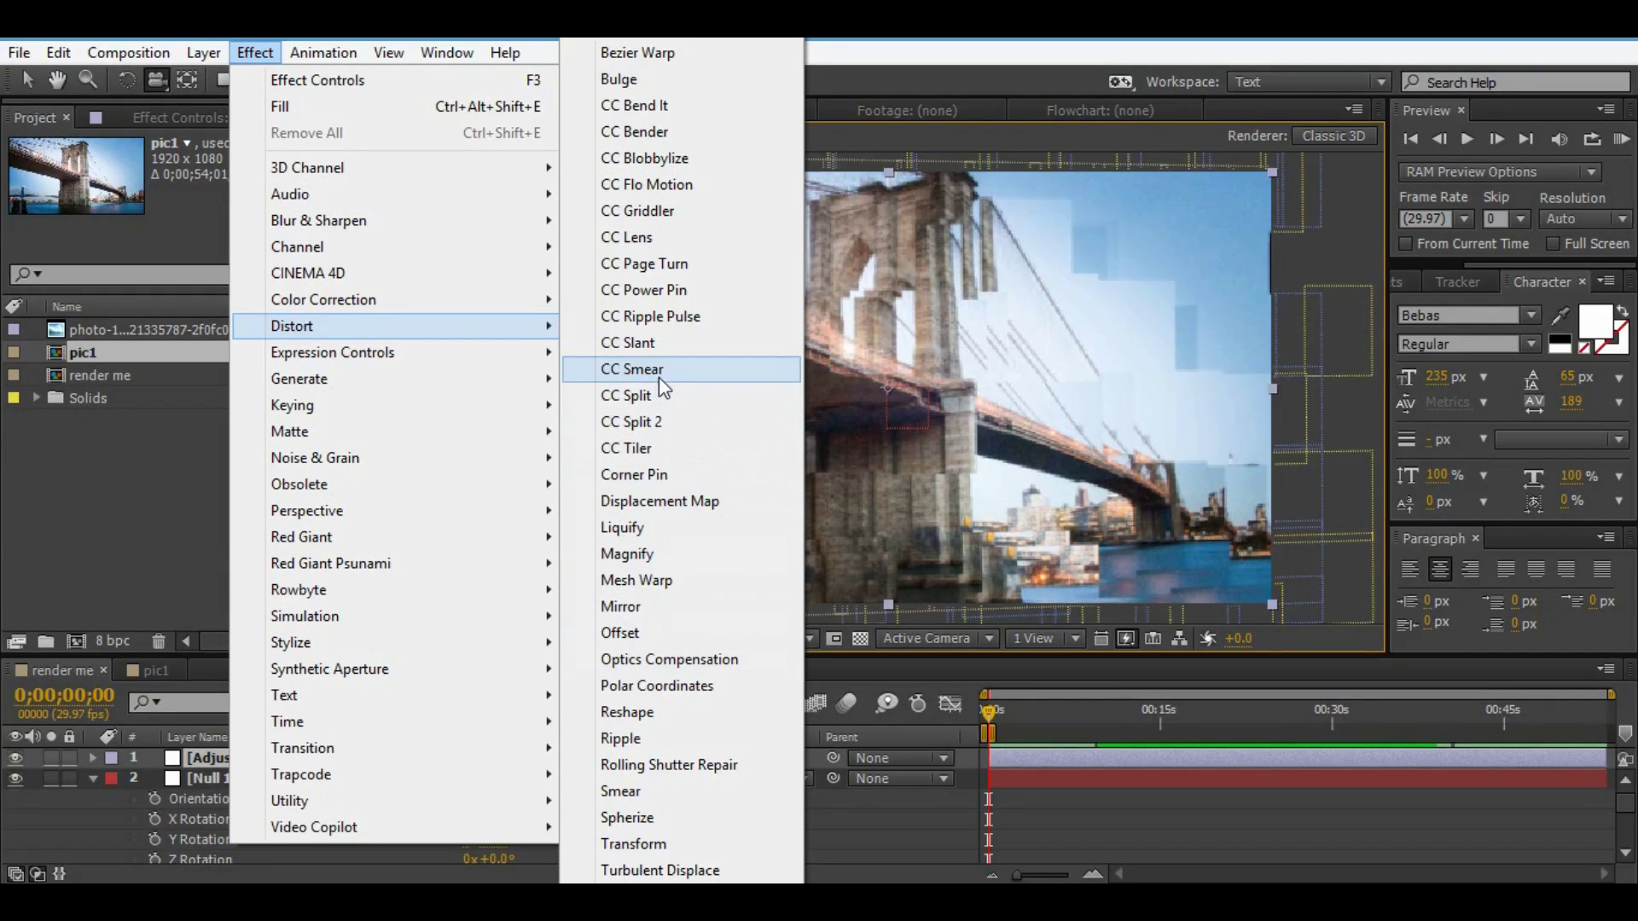
click(636, 237)
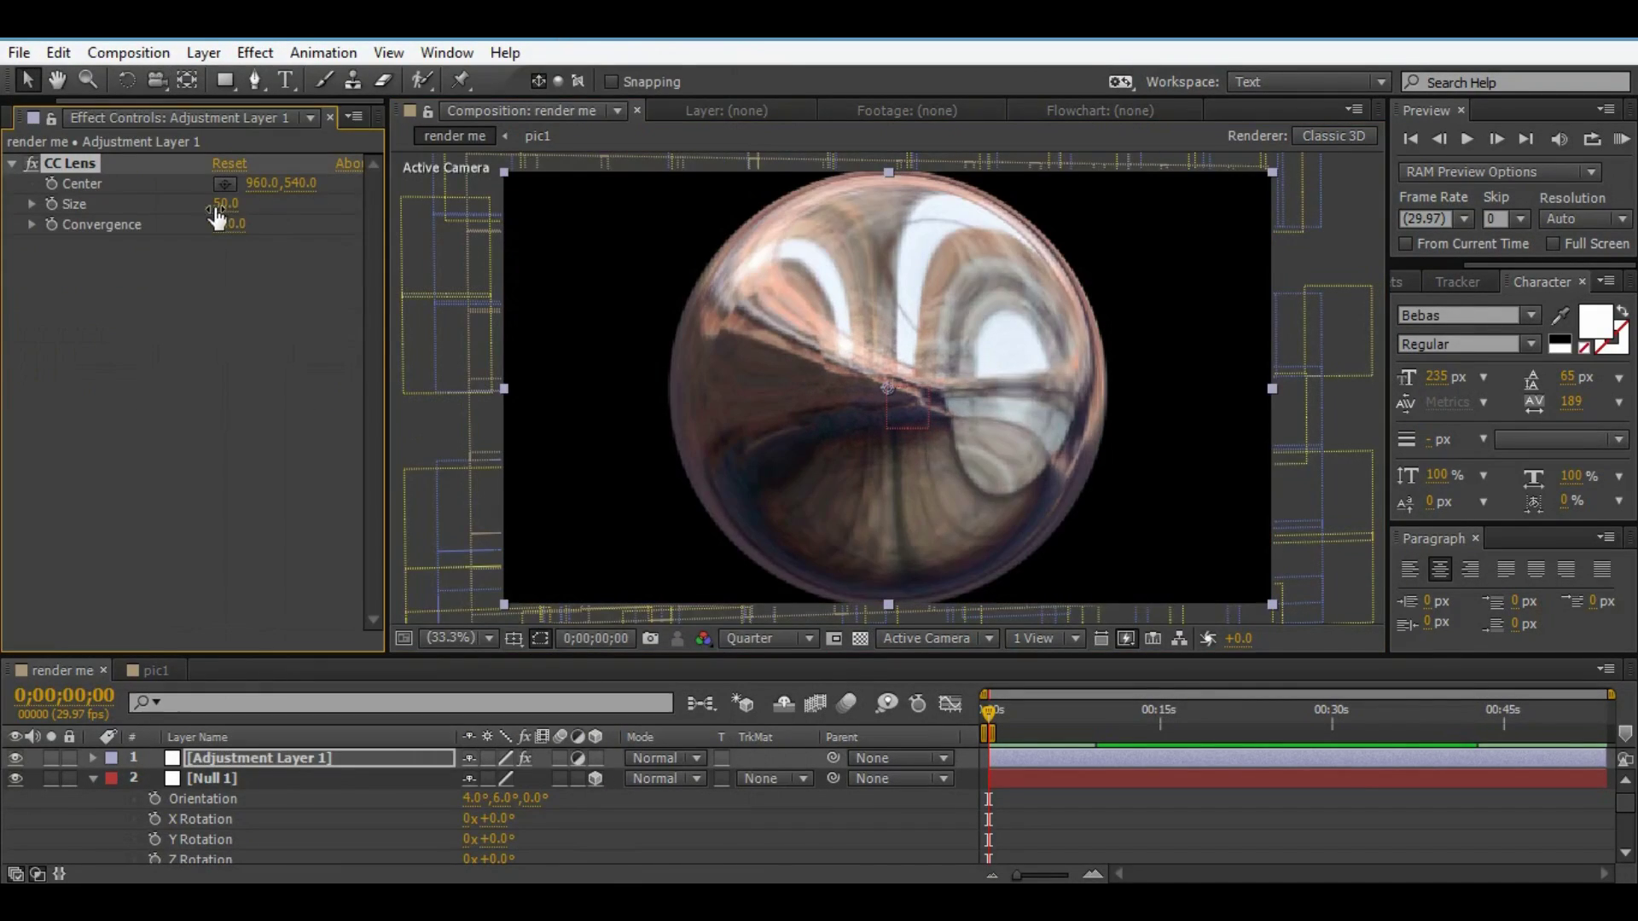
drag(219, 205, 486, 207)
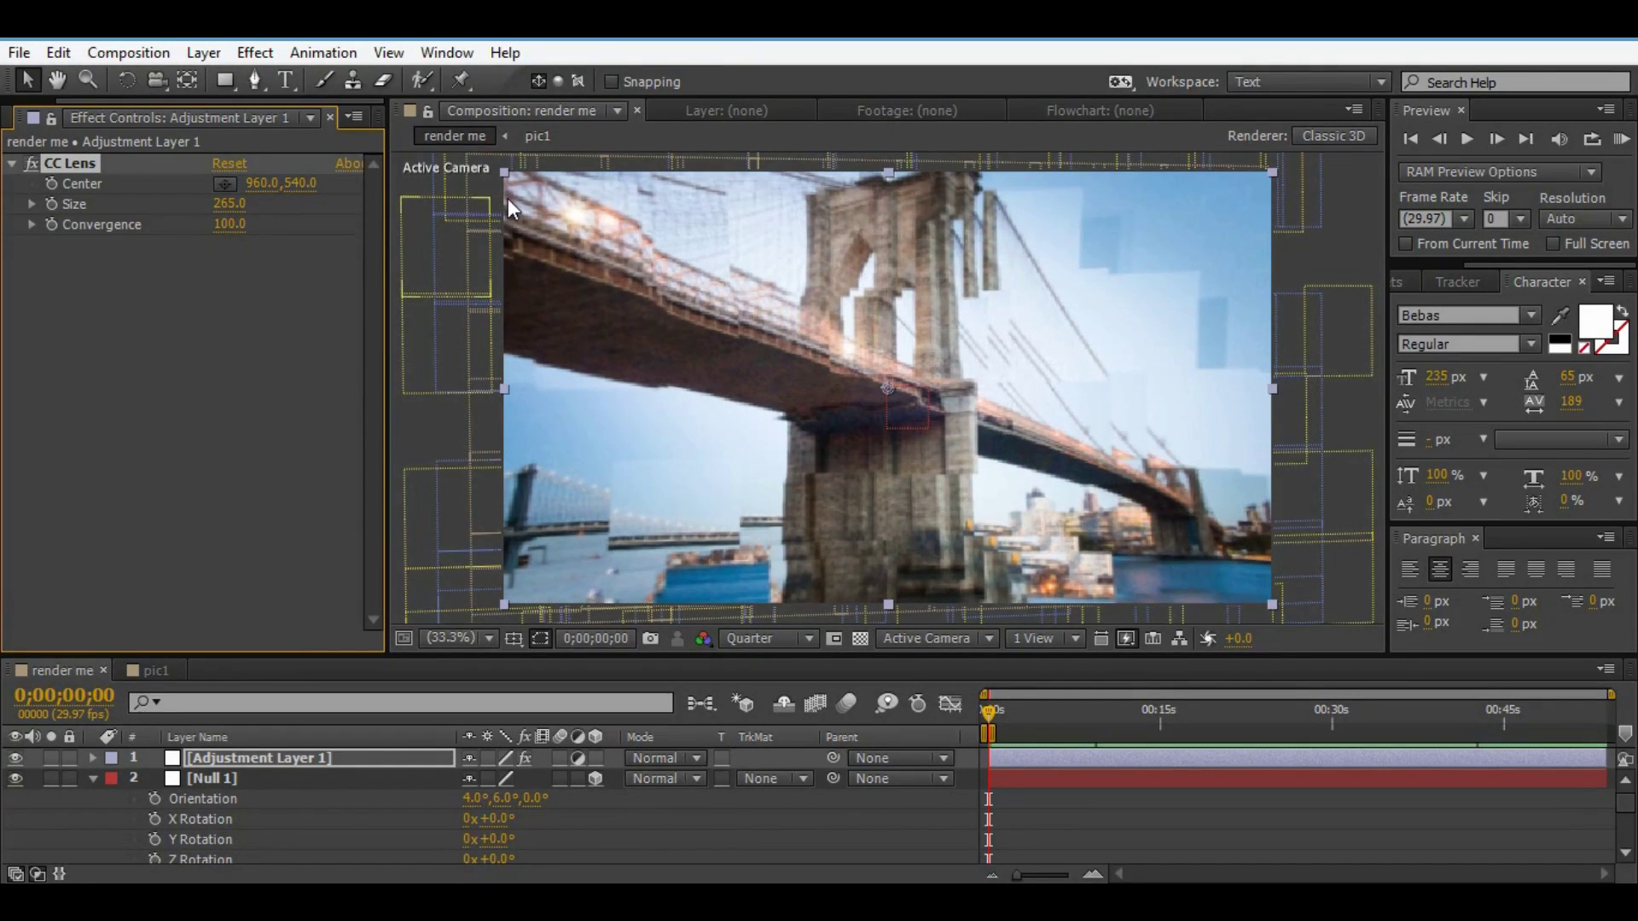
click(94, 779)
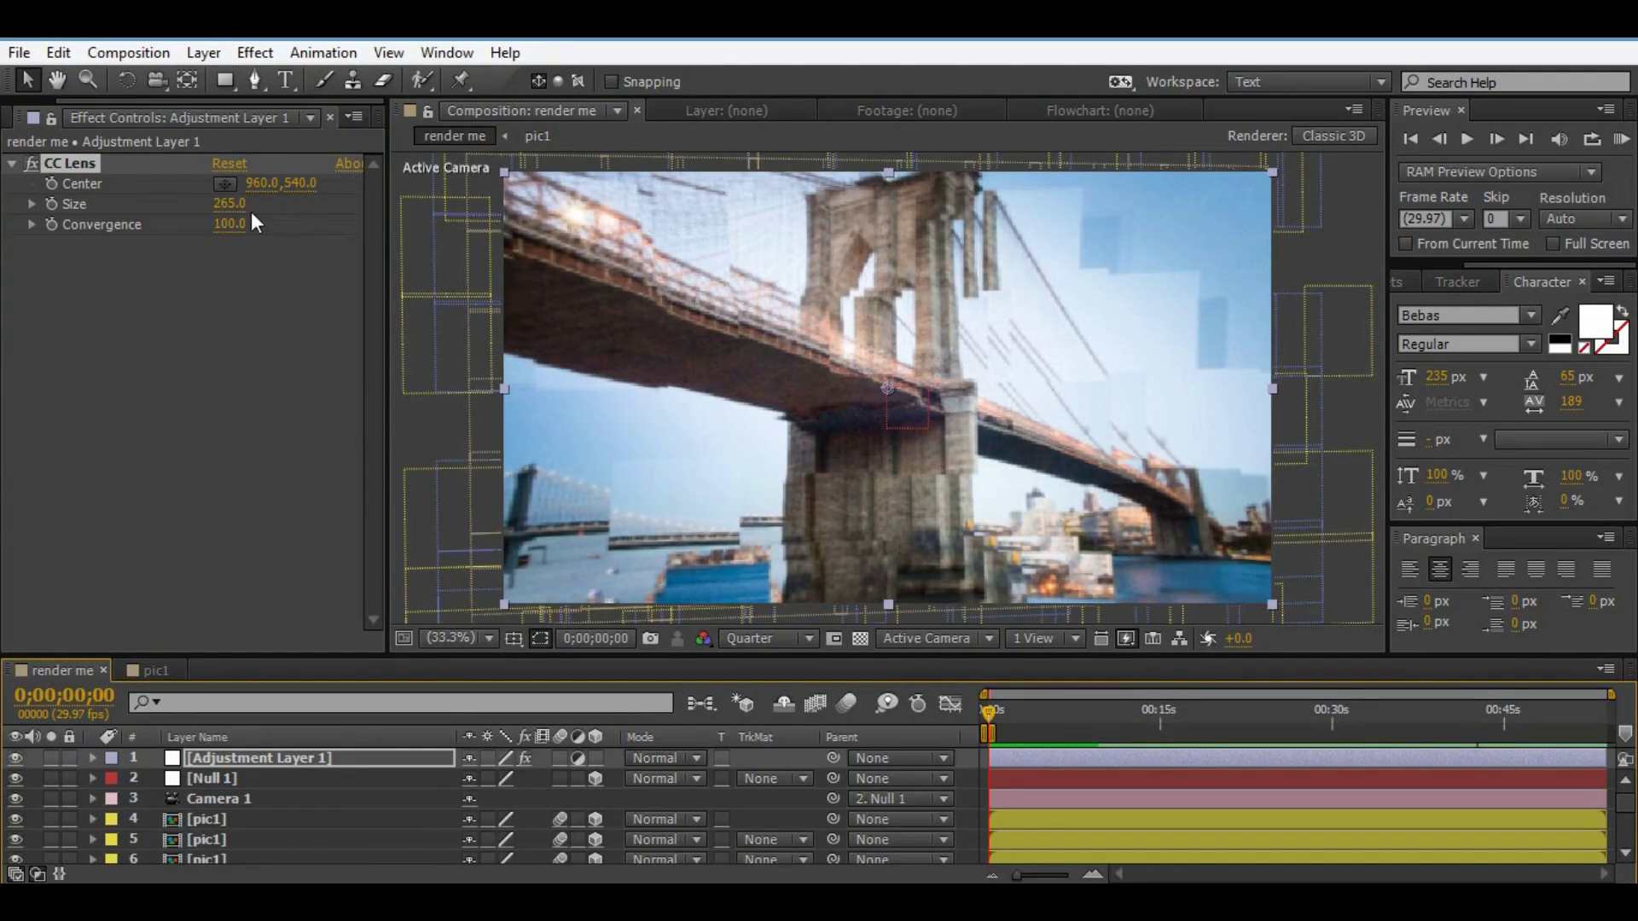
drag(219, 223, 368, 230)
drag(630, 230, 630, 230)
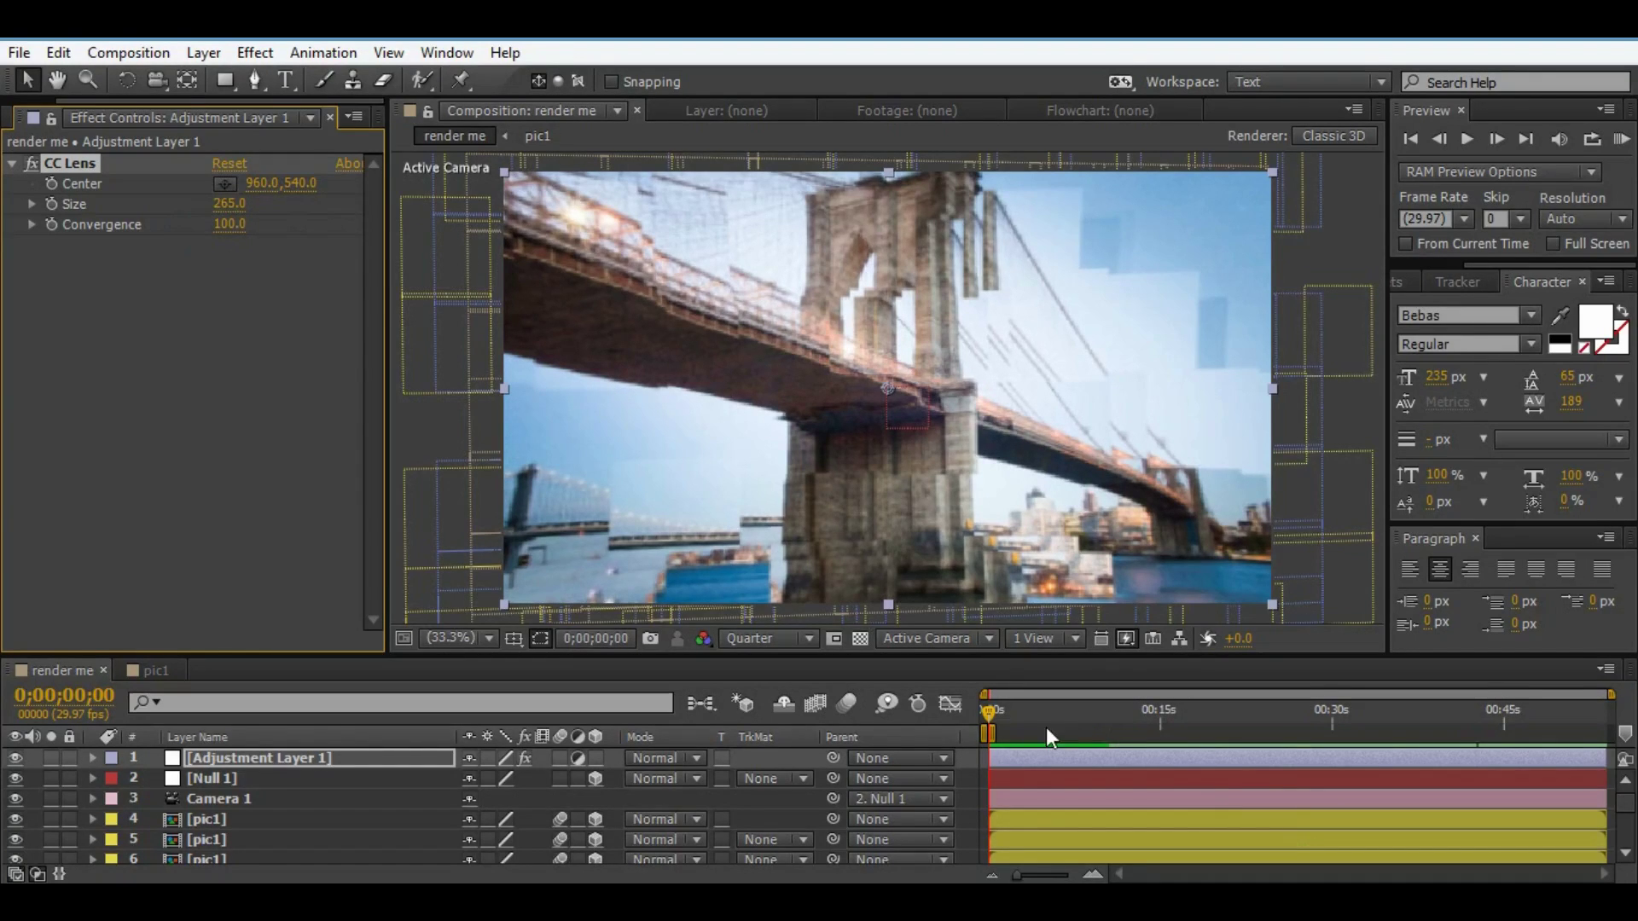
- Animate the Null 1 layer's Orientation from the composition start to 0;00;04;12, rotating the view around Y, and select its keyframes
drag(1015, 713, 1039, 713)
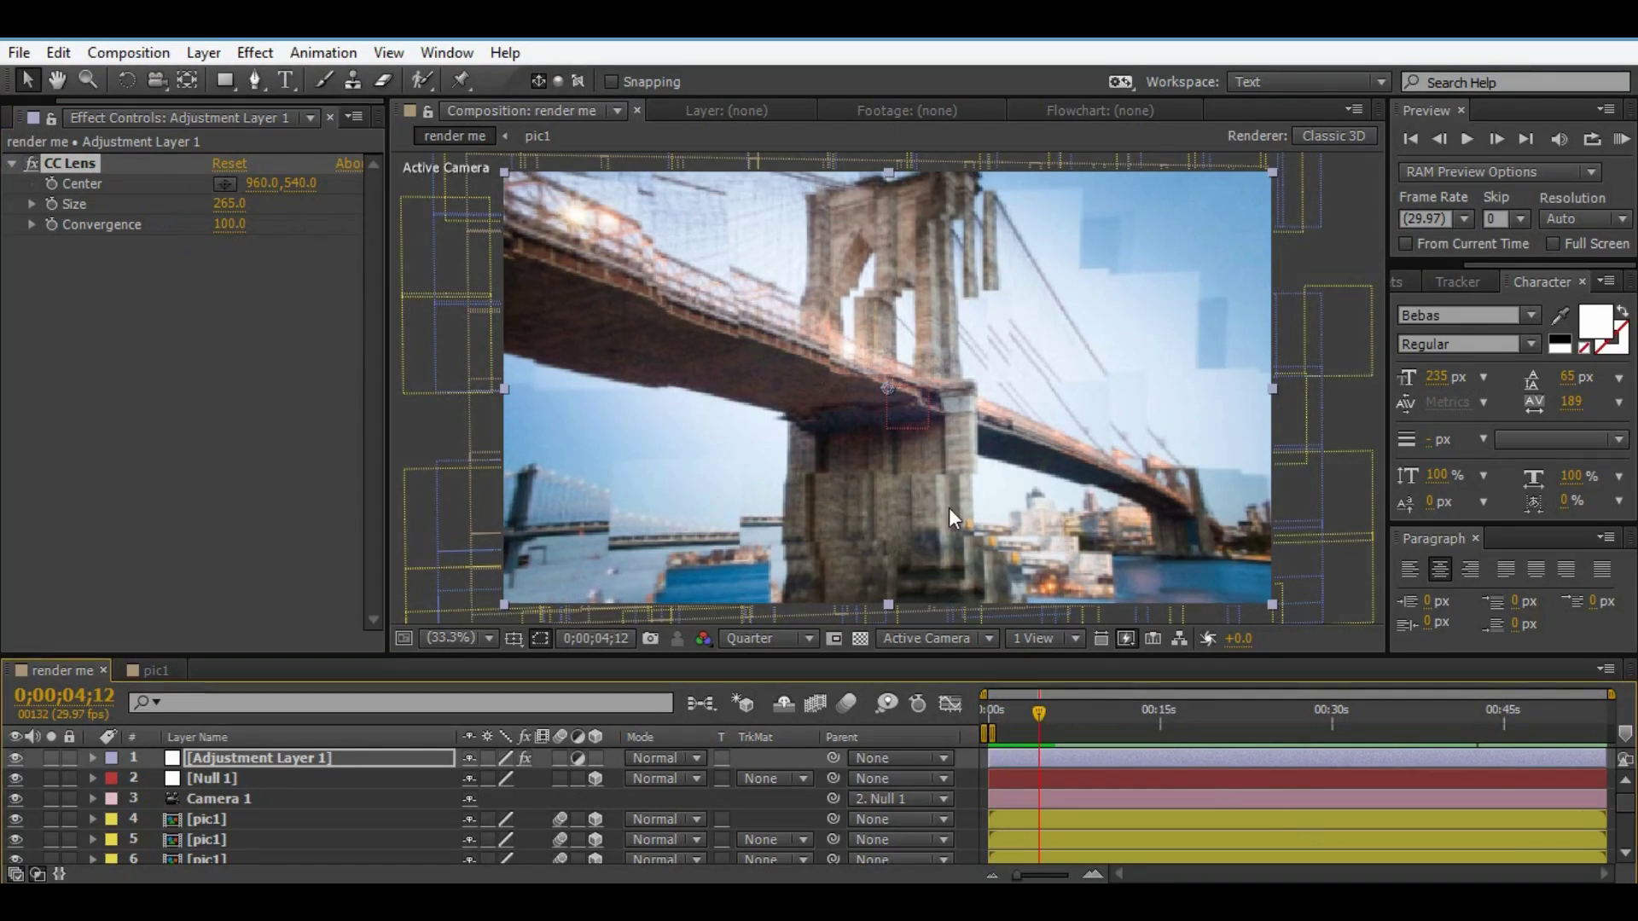
click(224, 784)
key(r)
drag(510, 811, 475, 800)
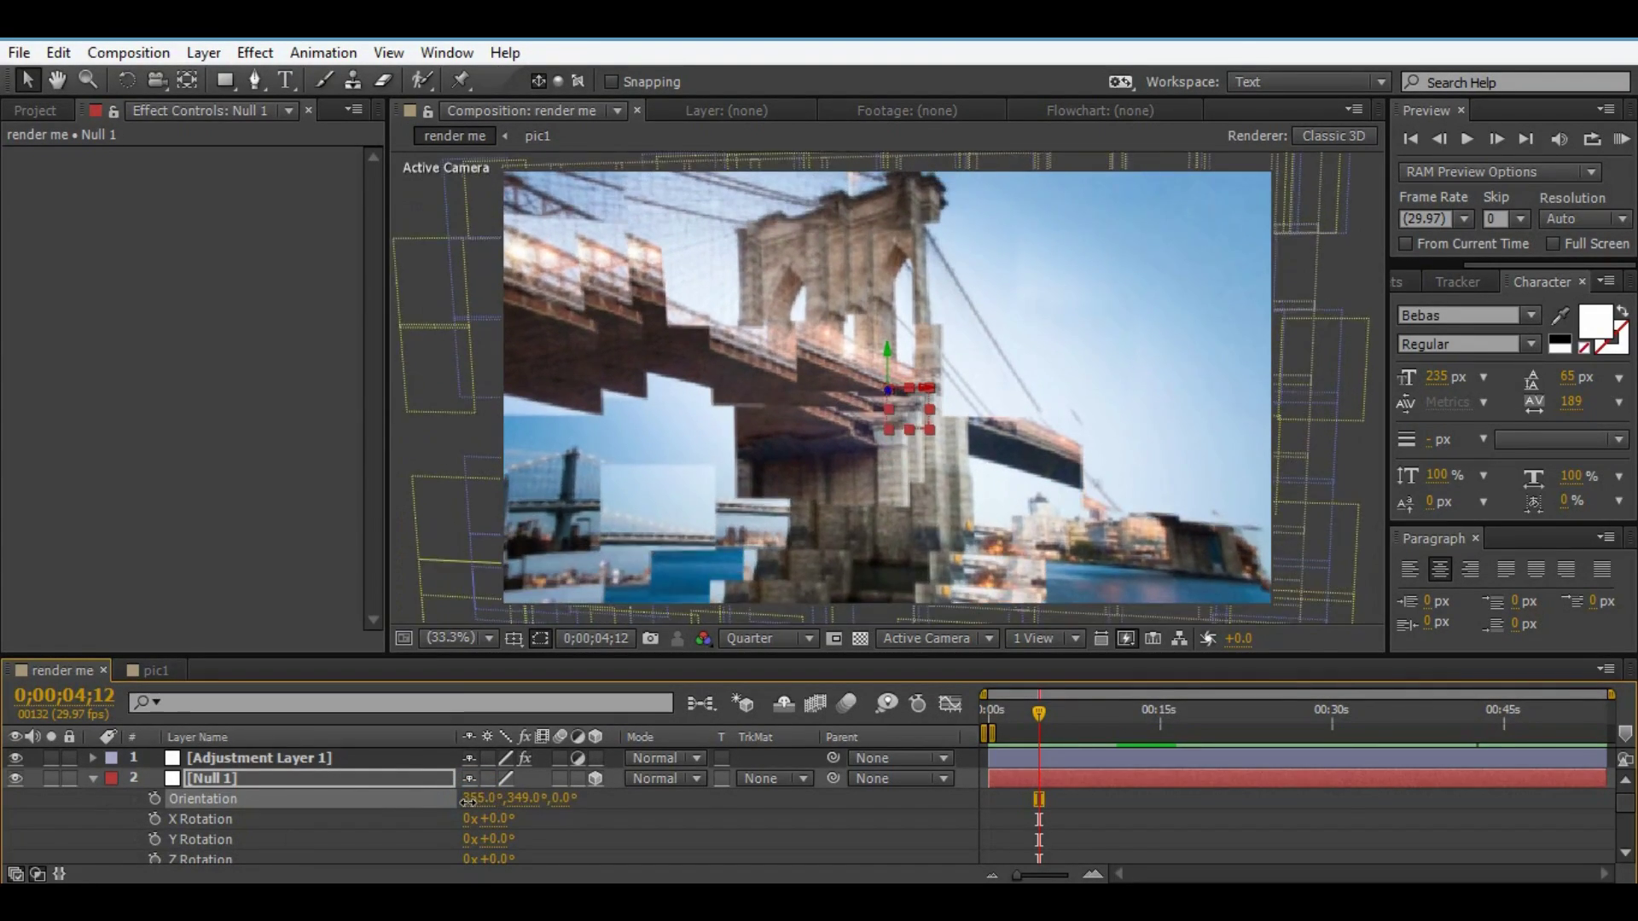
drag(468, 802, 476, 802)
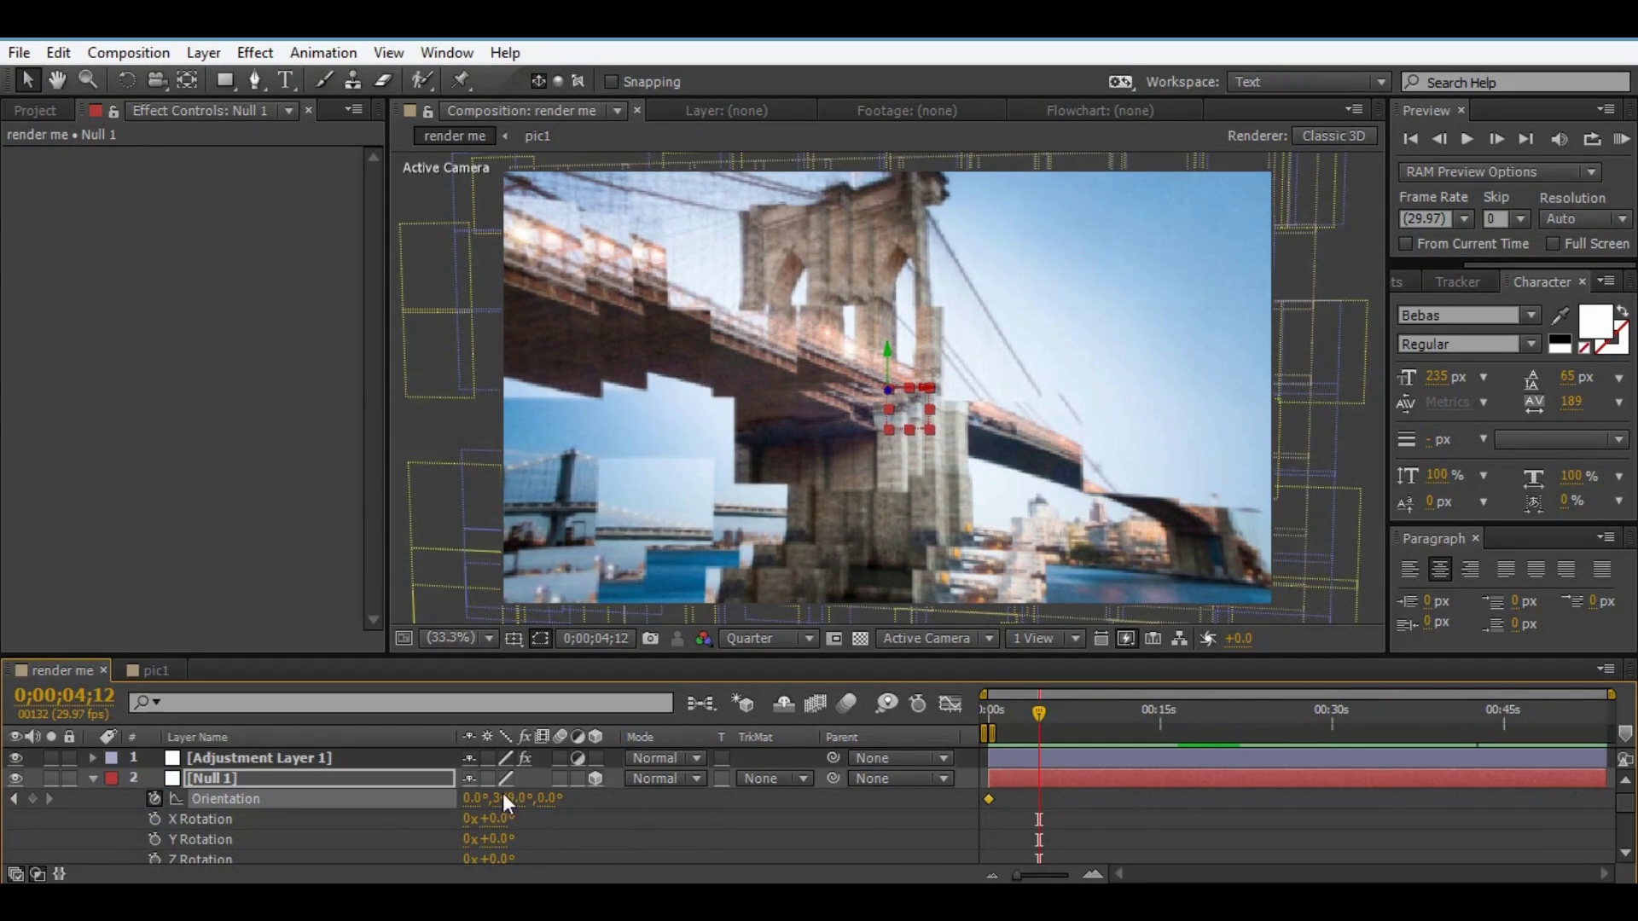
drag(510, 796, 548, 797)
drag(1106, 792, 971, 830)
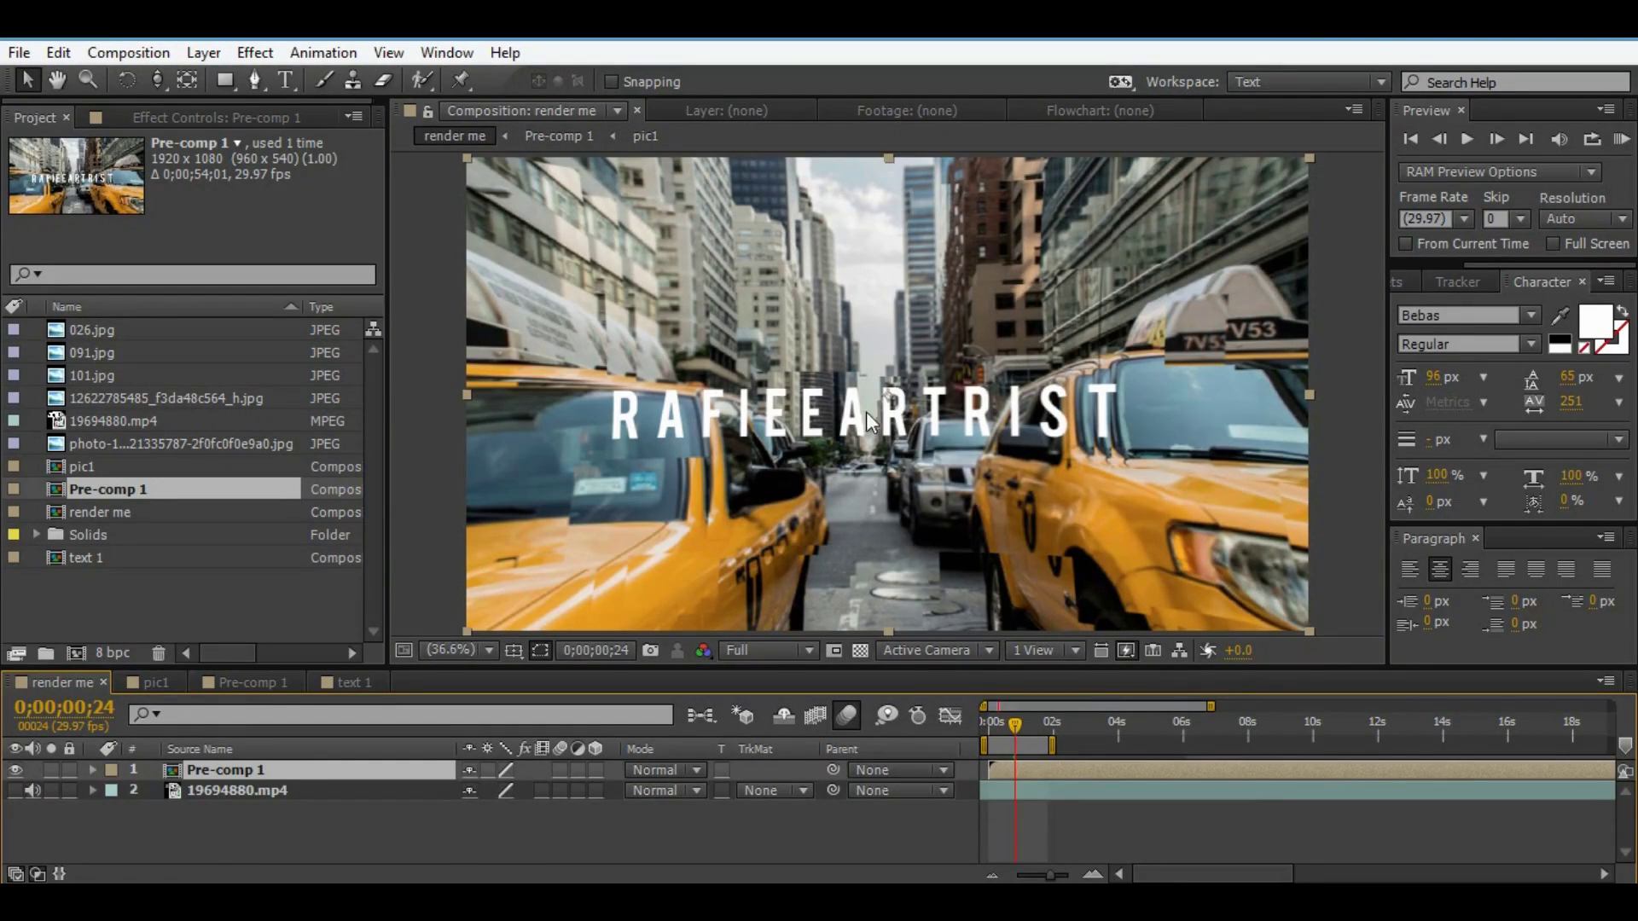
- Open Pre-comp 1 and set the CC Lens Size on its Adjustment Layer 1 to 172
double_click(218, 775)
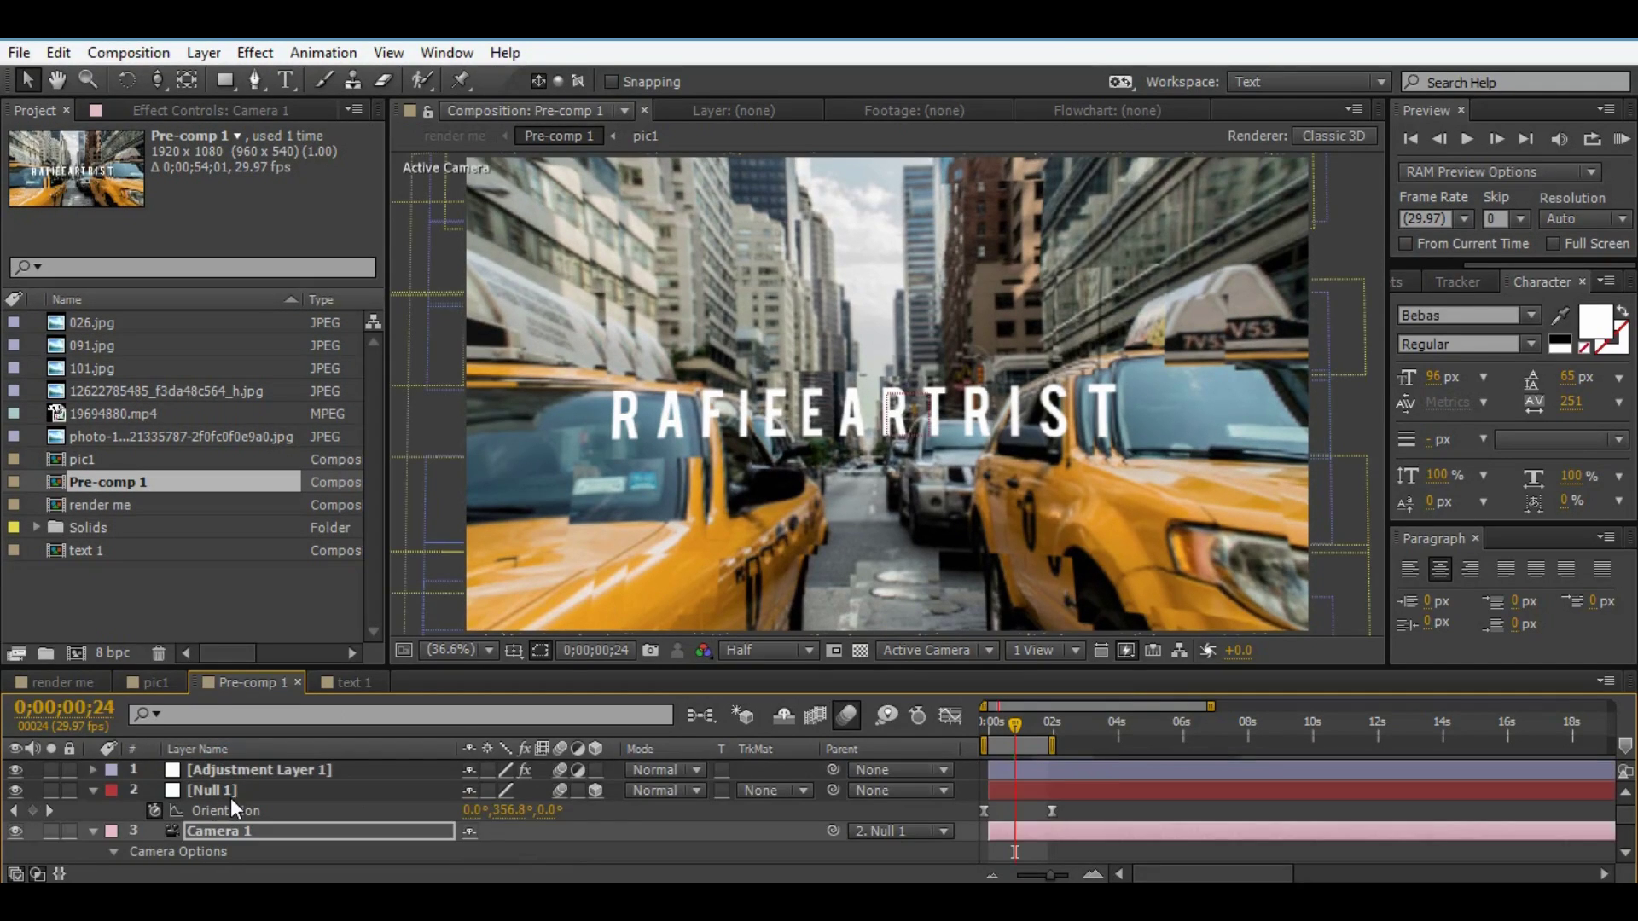
click(251, 776)
click(266, 115)
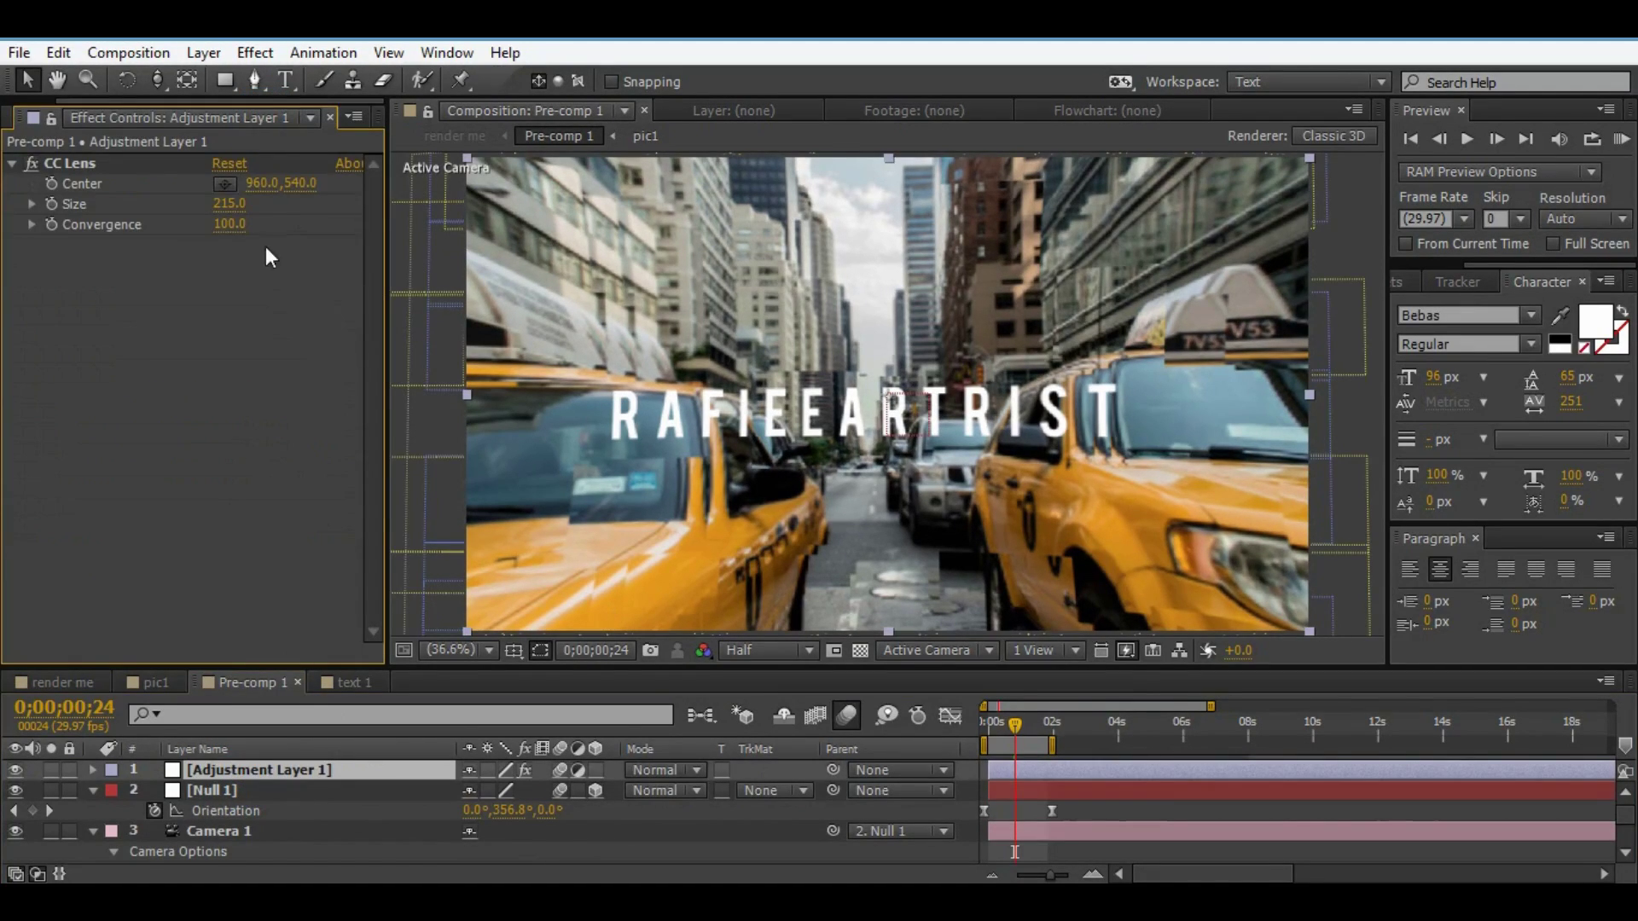
drag(228, 205, 291, 269)
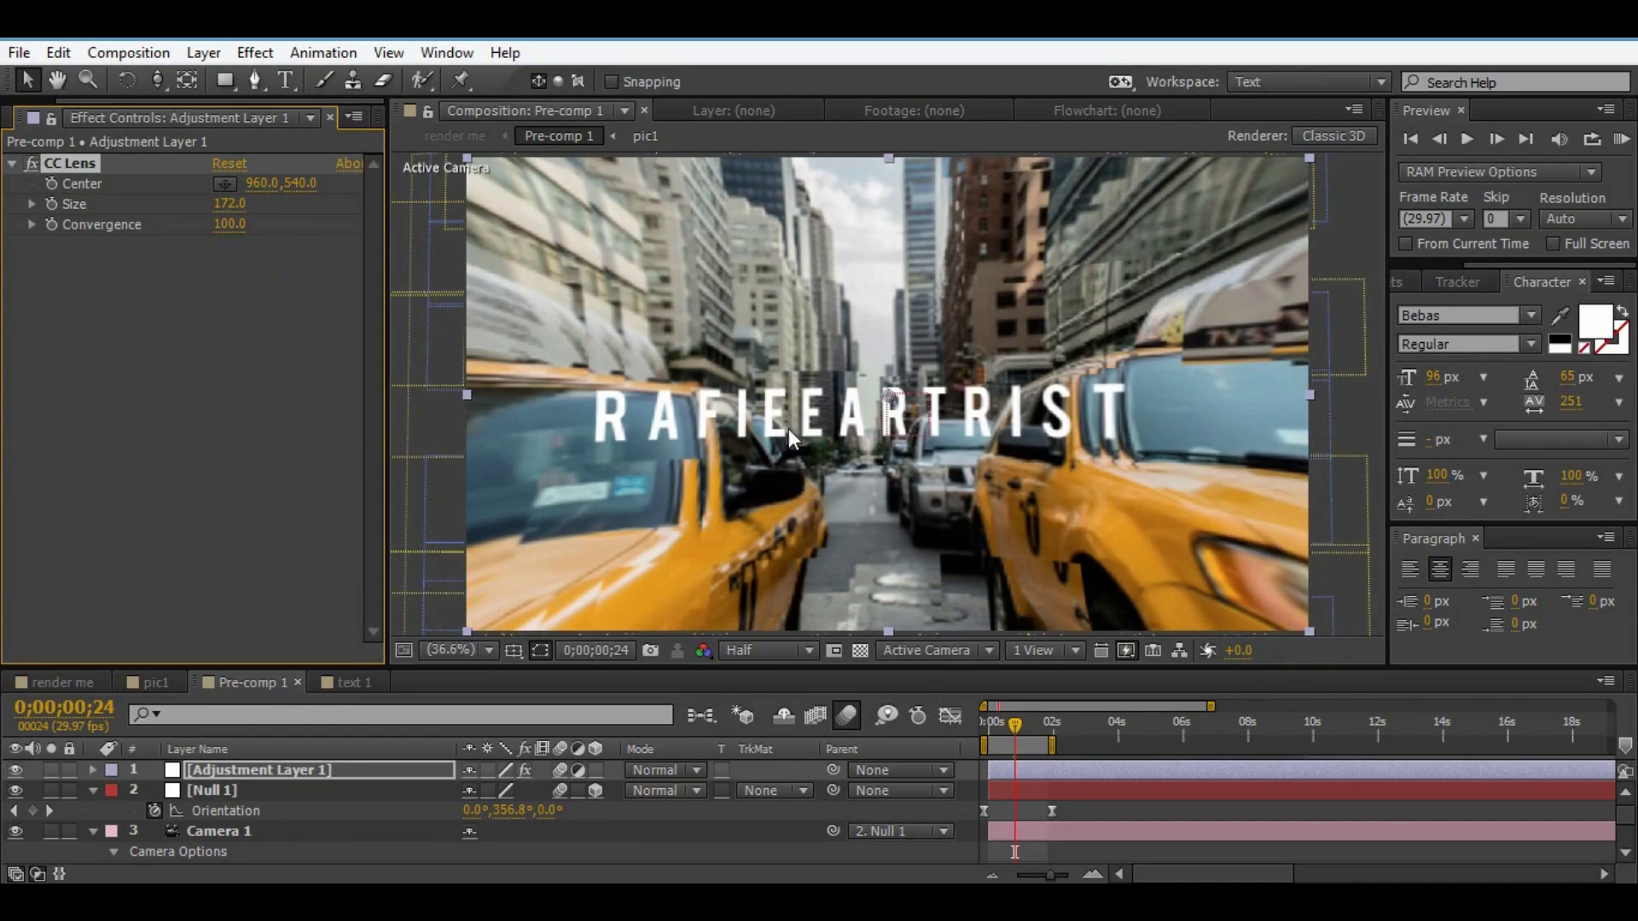
- Add a black 1920 x 1080 px solid above Pre-comp 1 in the render me composition
click(57, 683)
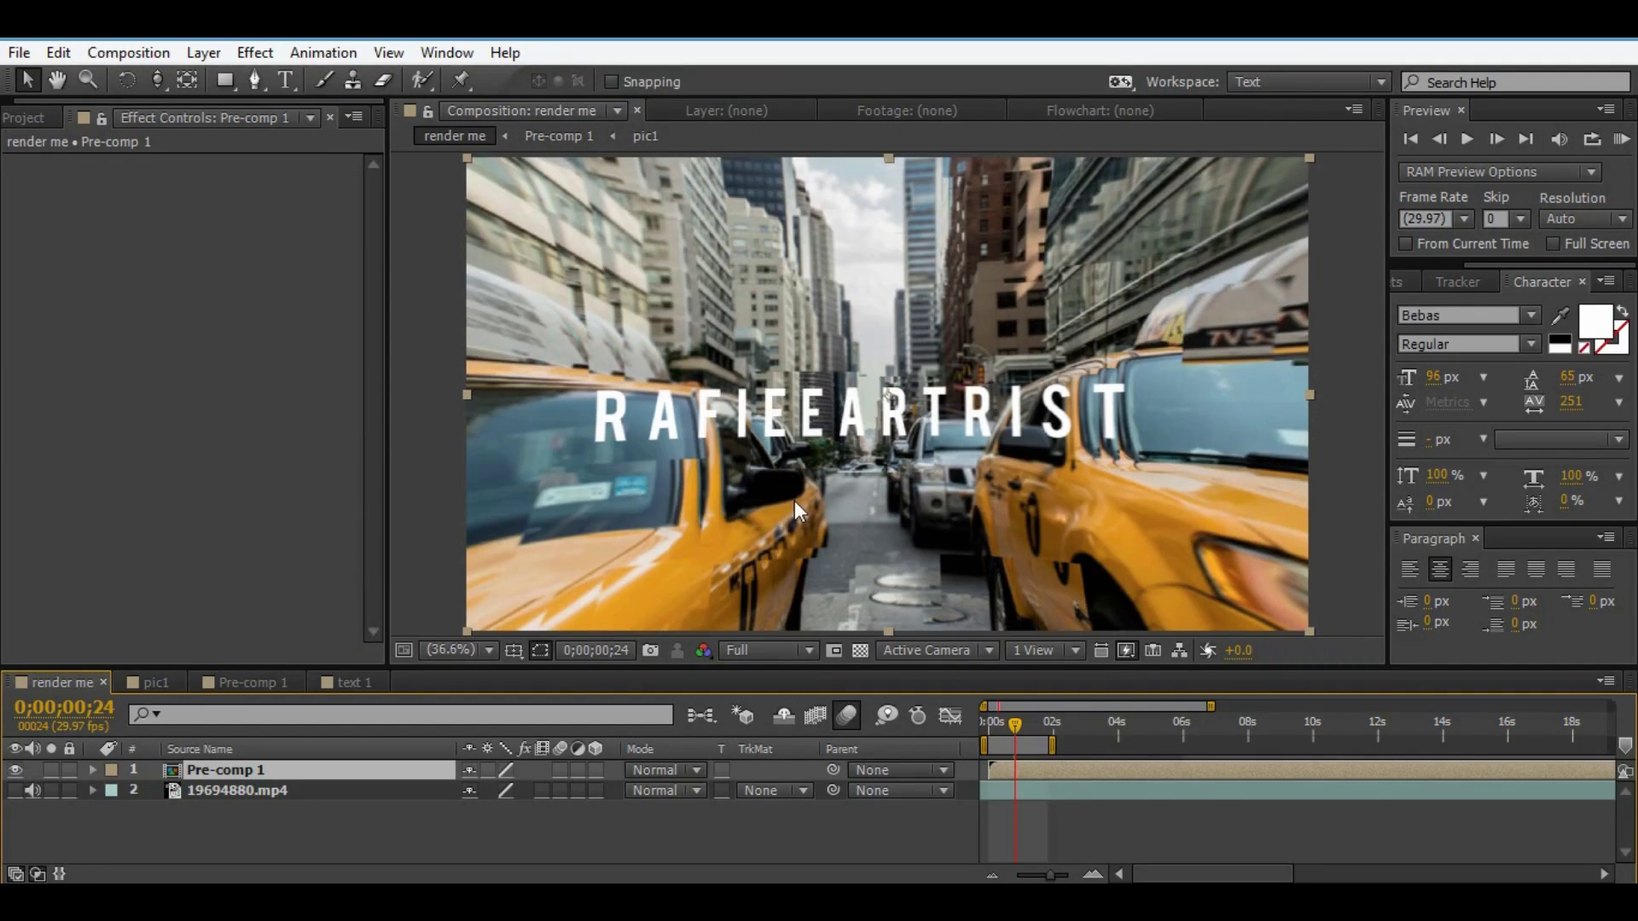
click(203, 52)
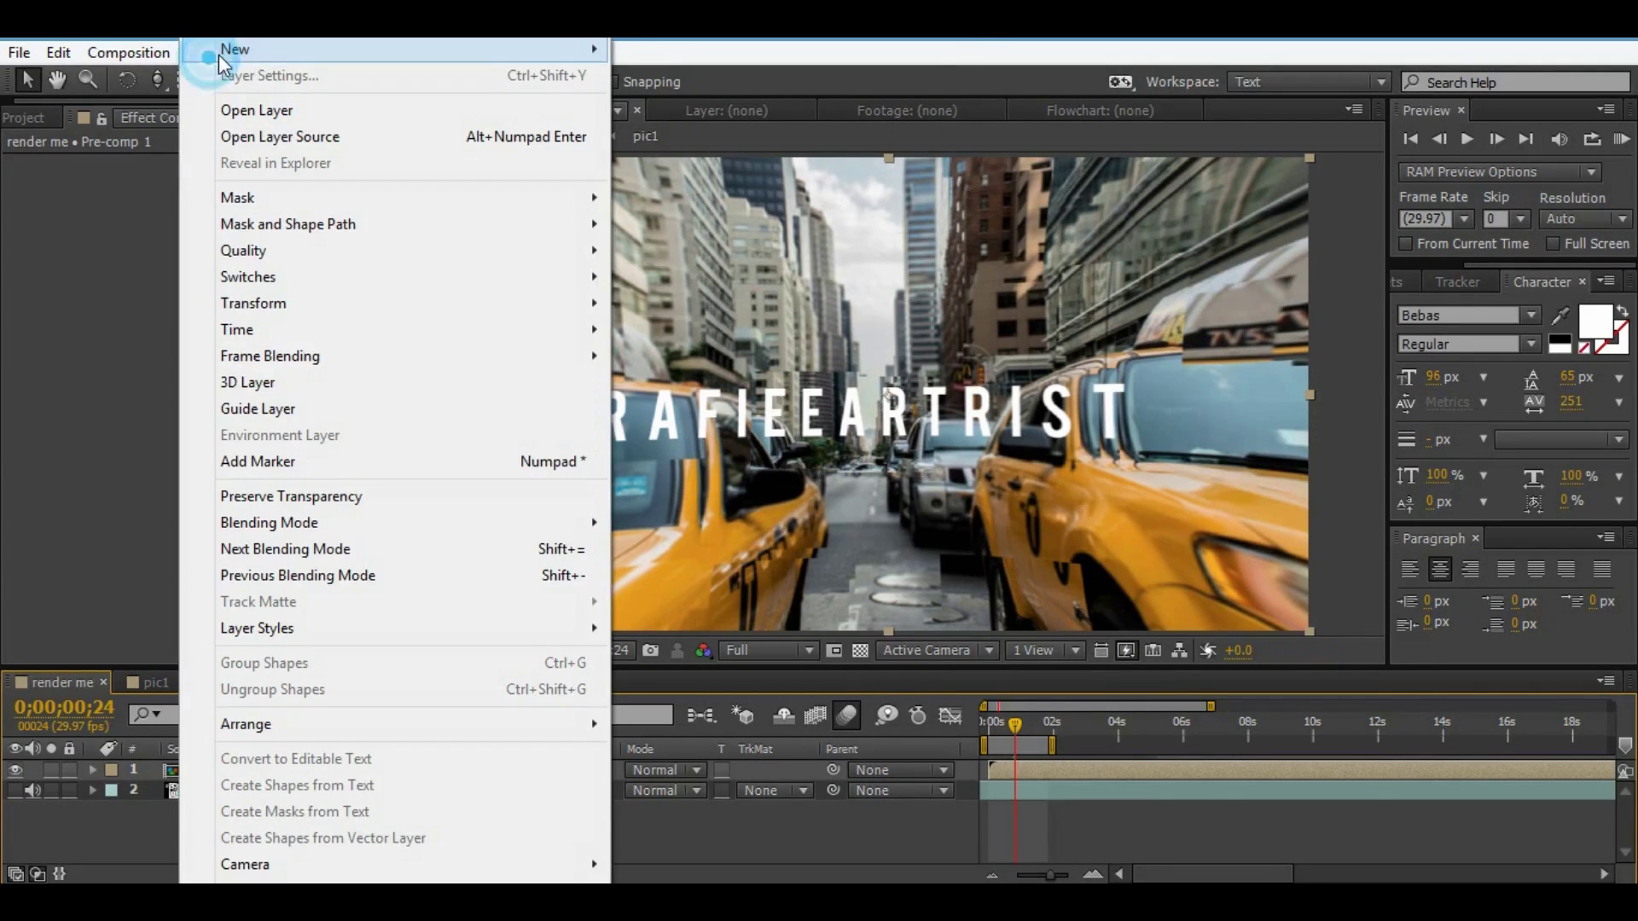
mouse_move(234, 49)
click(796, 82)
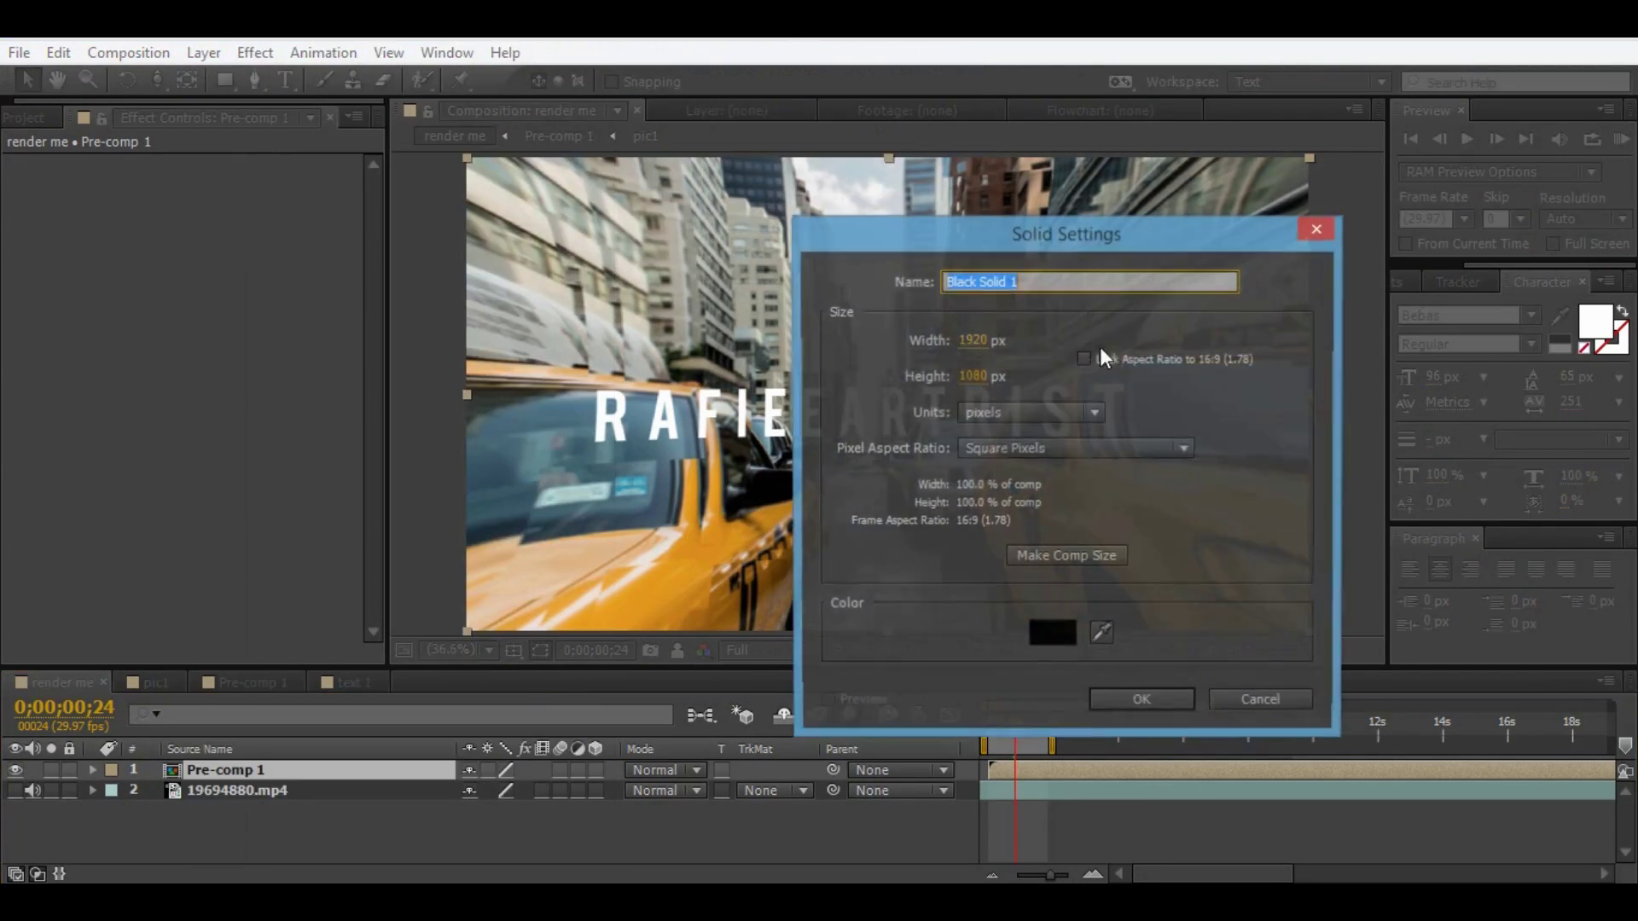
click(1131, 704)
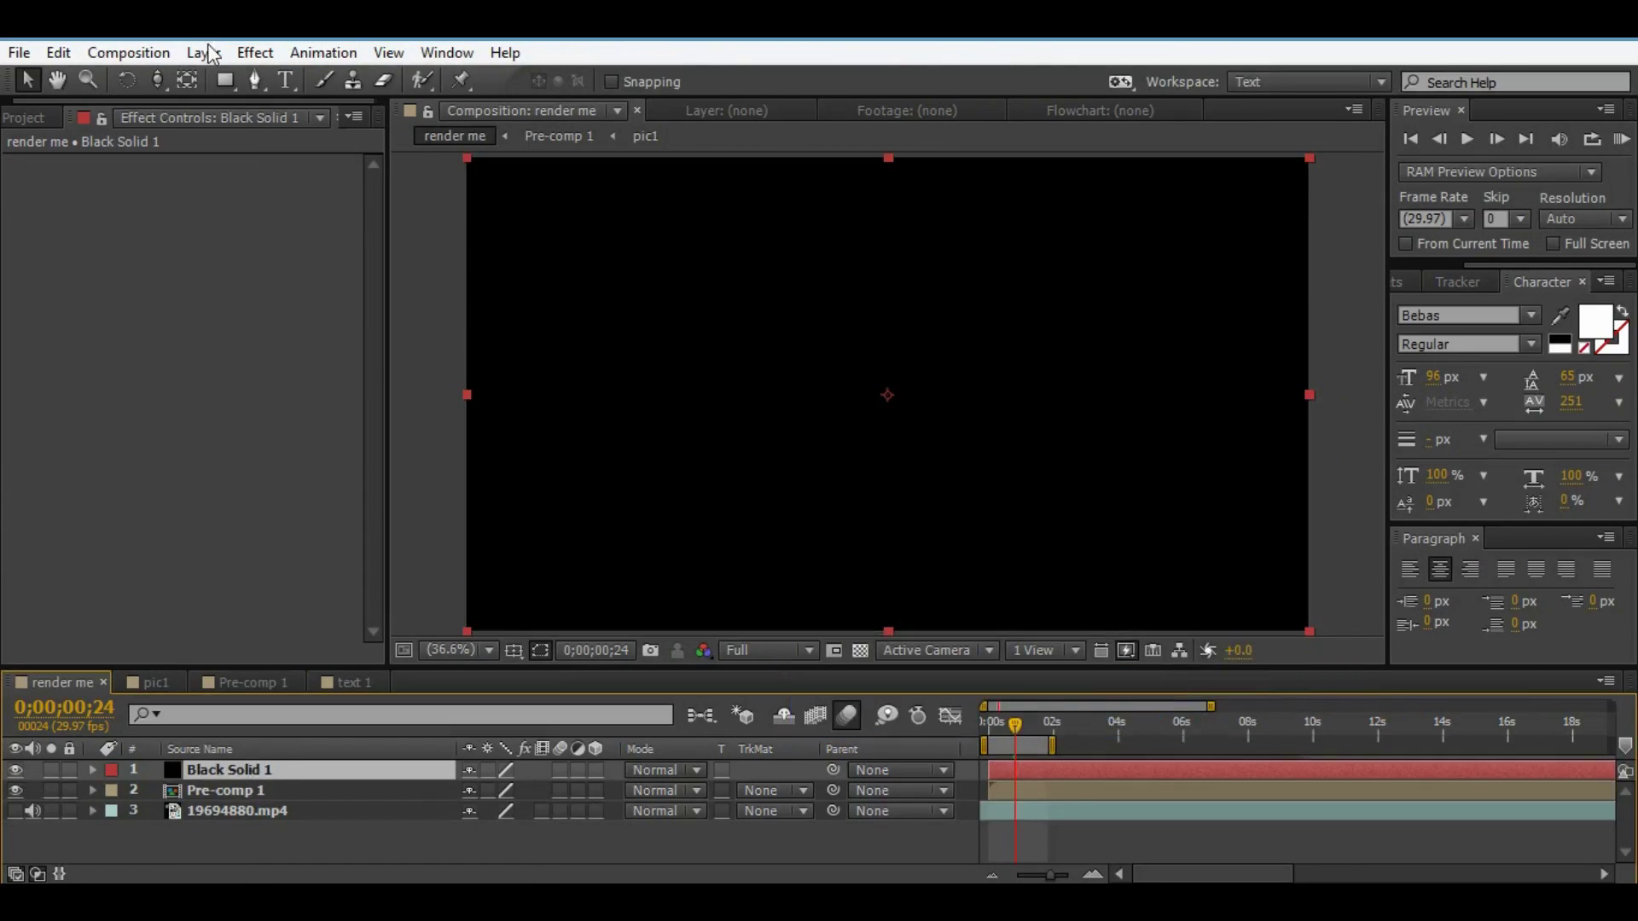
- Mask the black solid with a wide rectangle across the middle of the frame and invert the mask to form letterbox bars
click(237, 85)
drag(444, 221, 1361, 571)
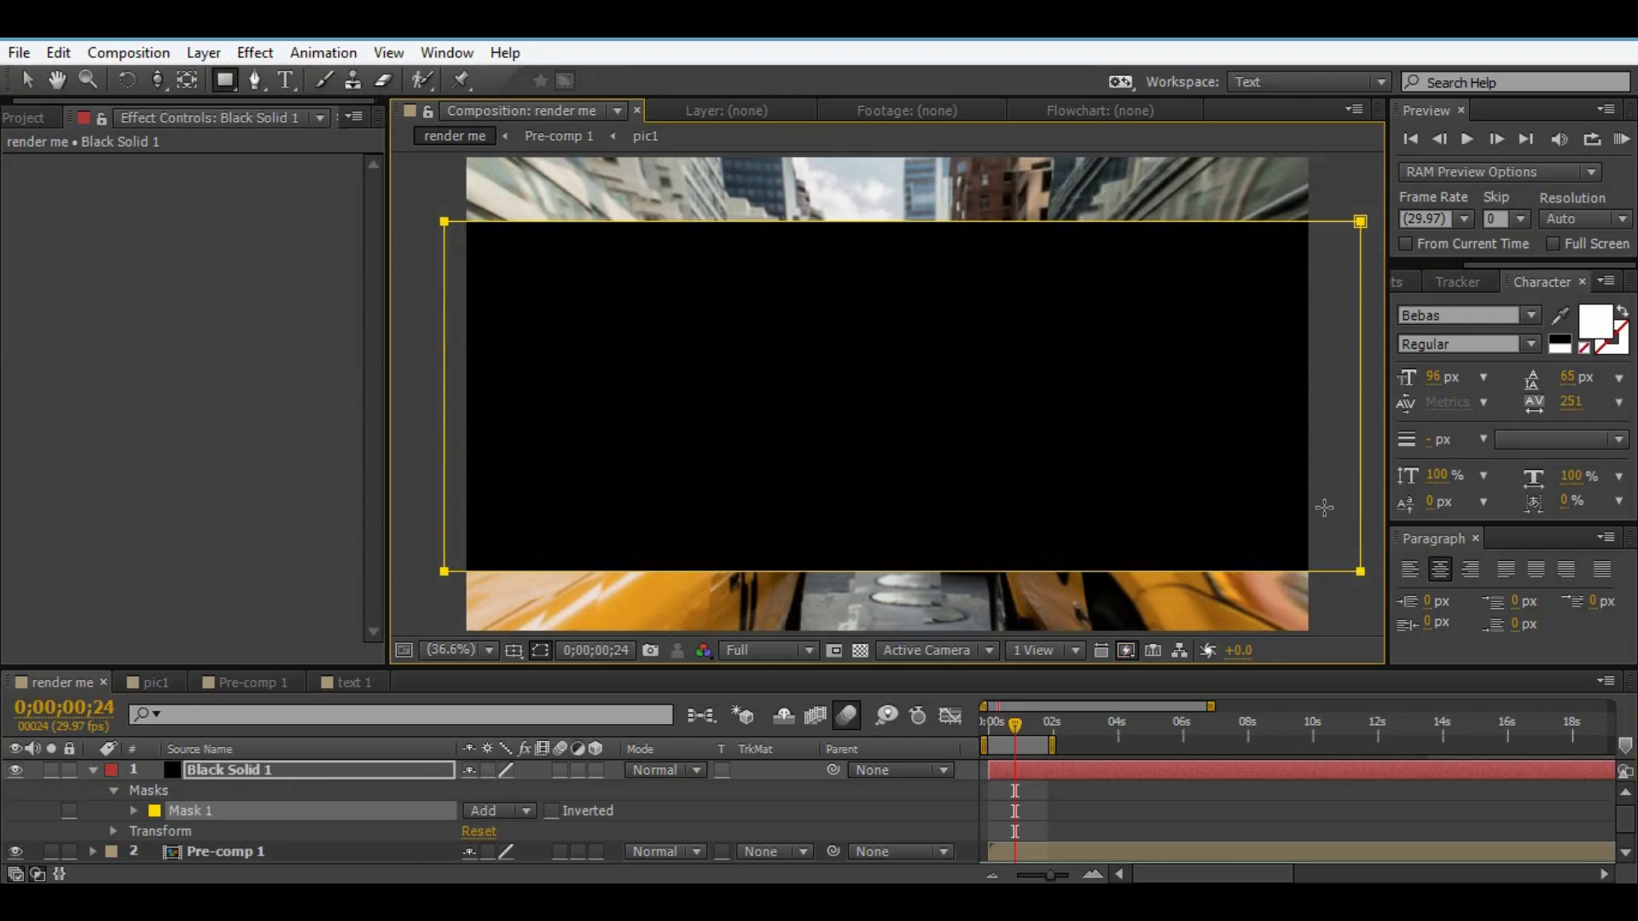
key(m)
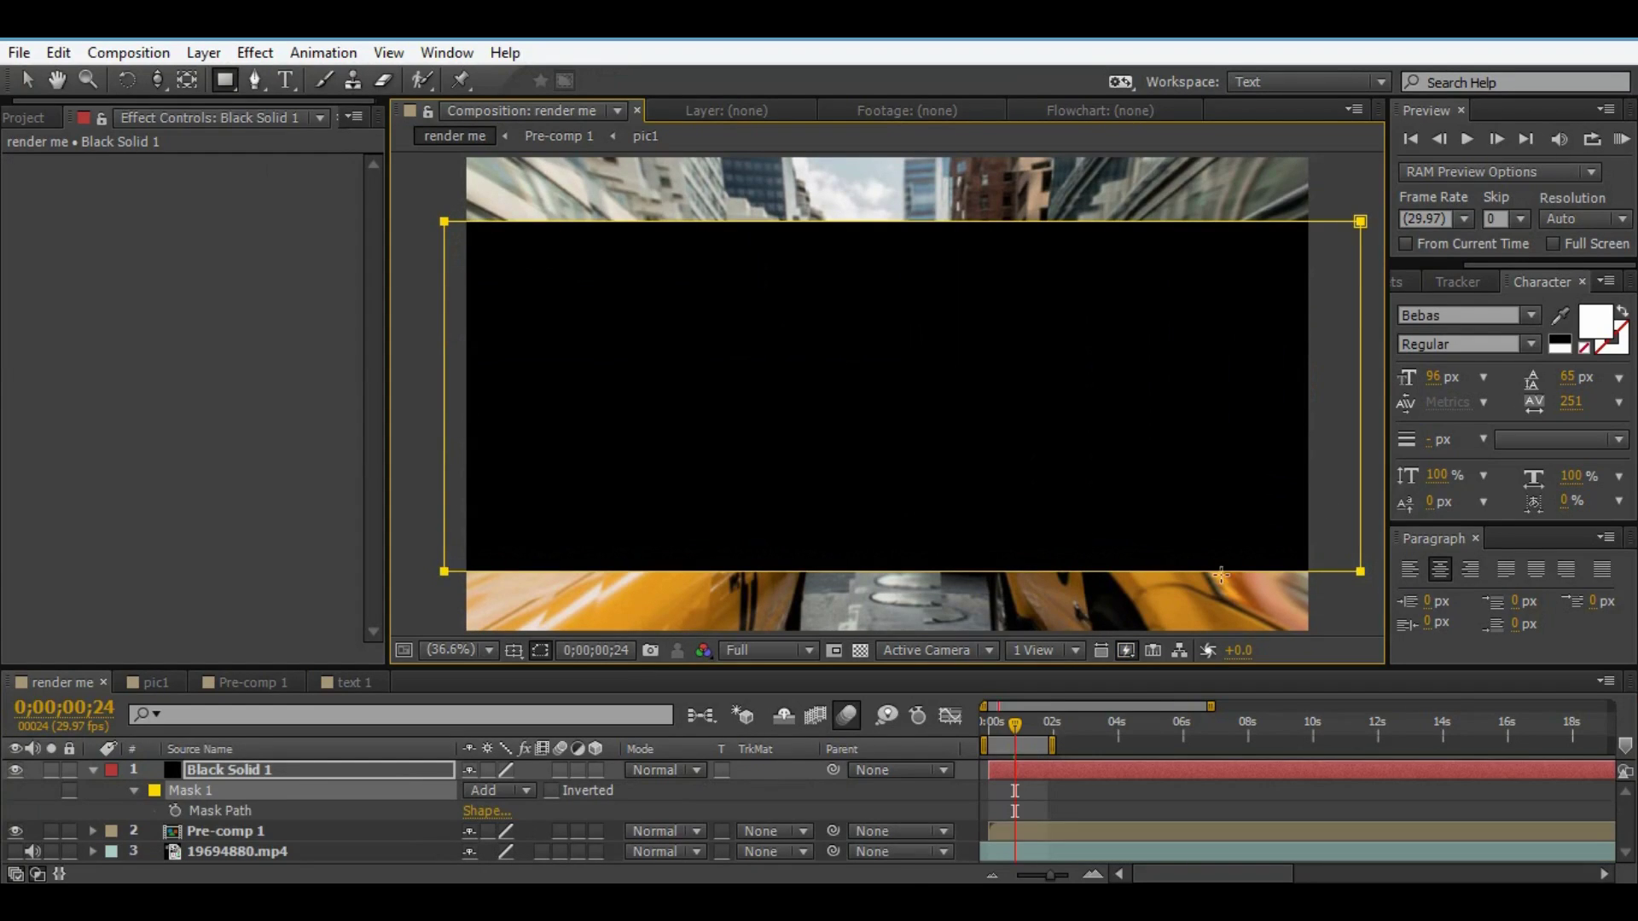
click(551, 790)
click(929, 790)
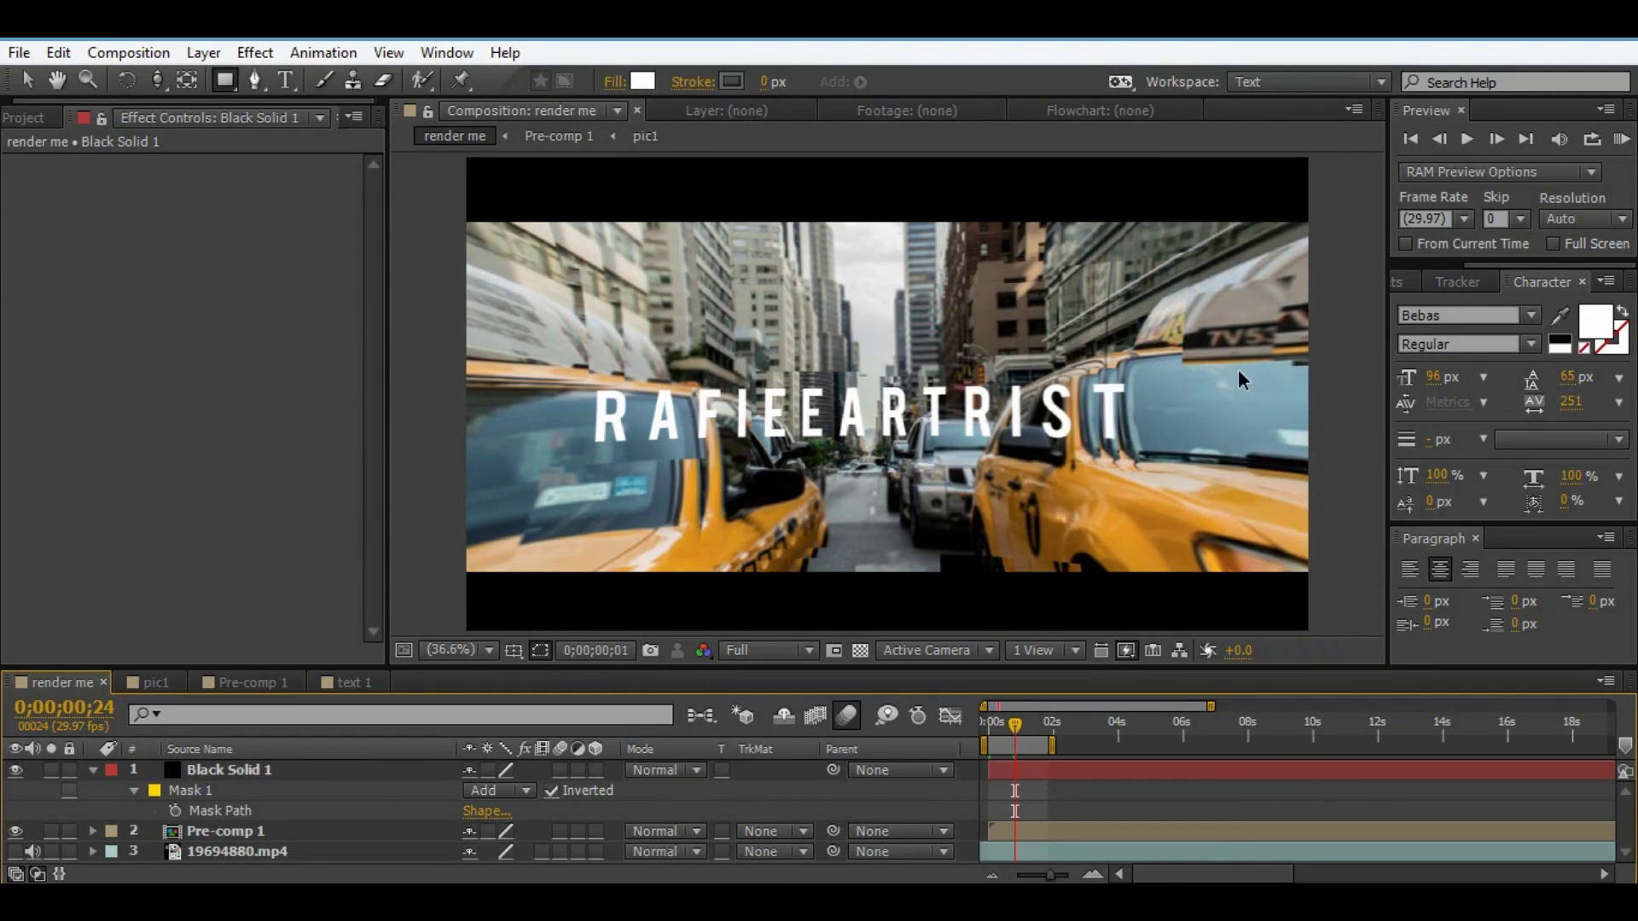
- RAM-preview the letterboxed render me composition and scrub back to about 0;00;00;16
key(KP_0)
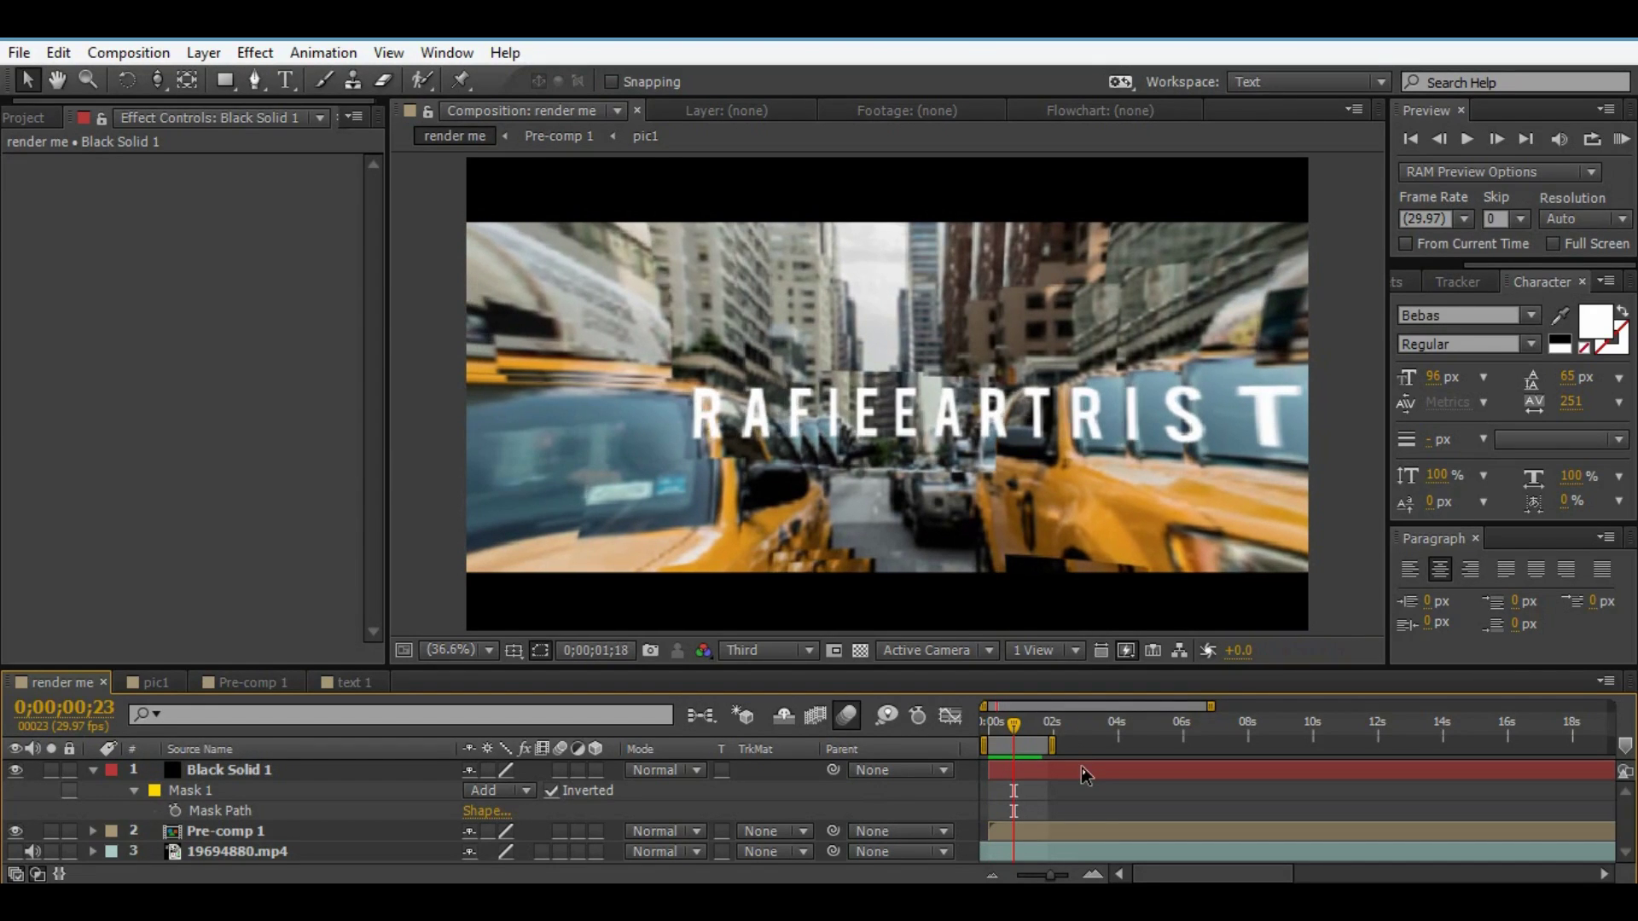
click(1082, 766)
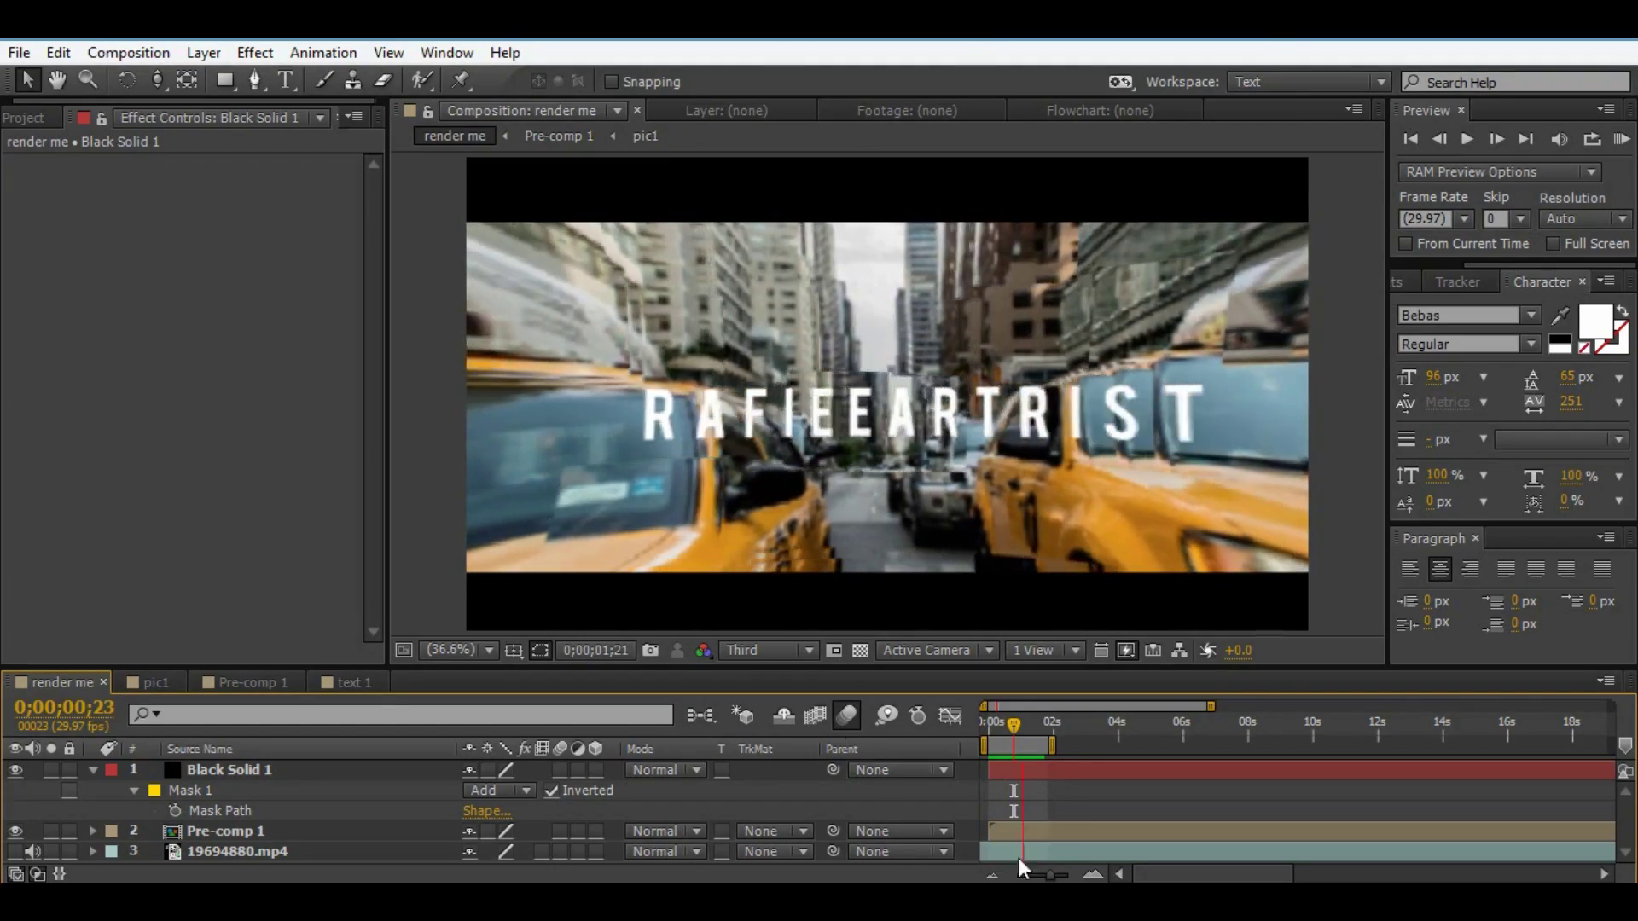
click(951, 786)
click(996, 728)
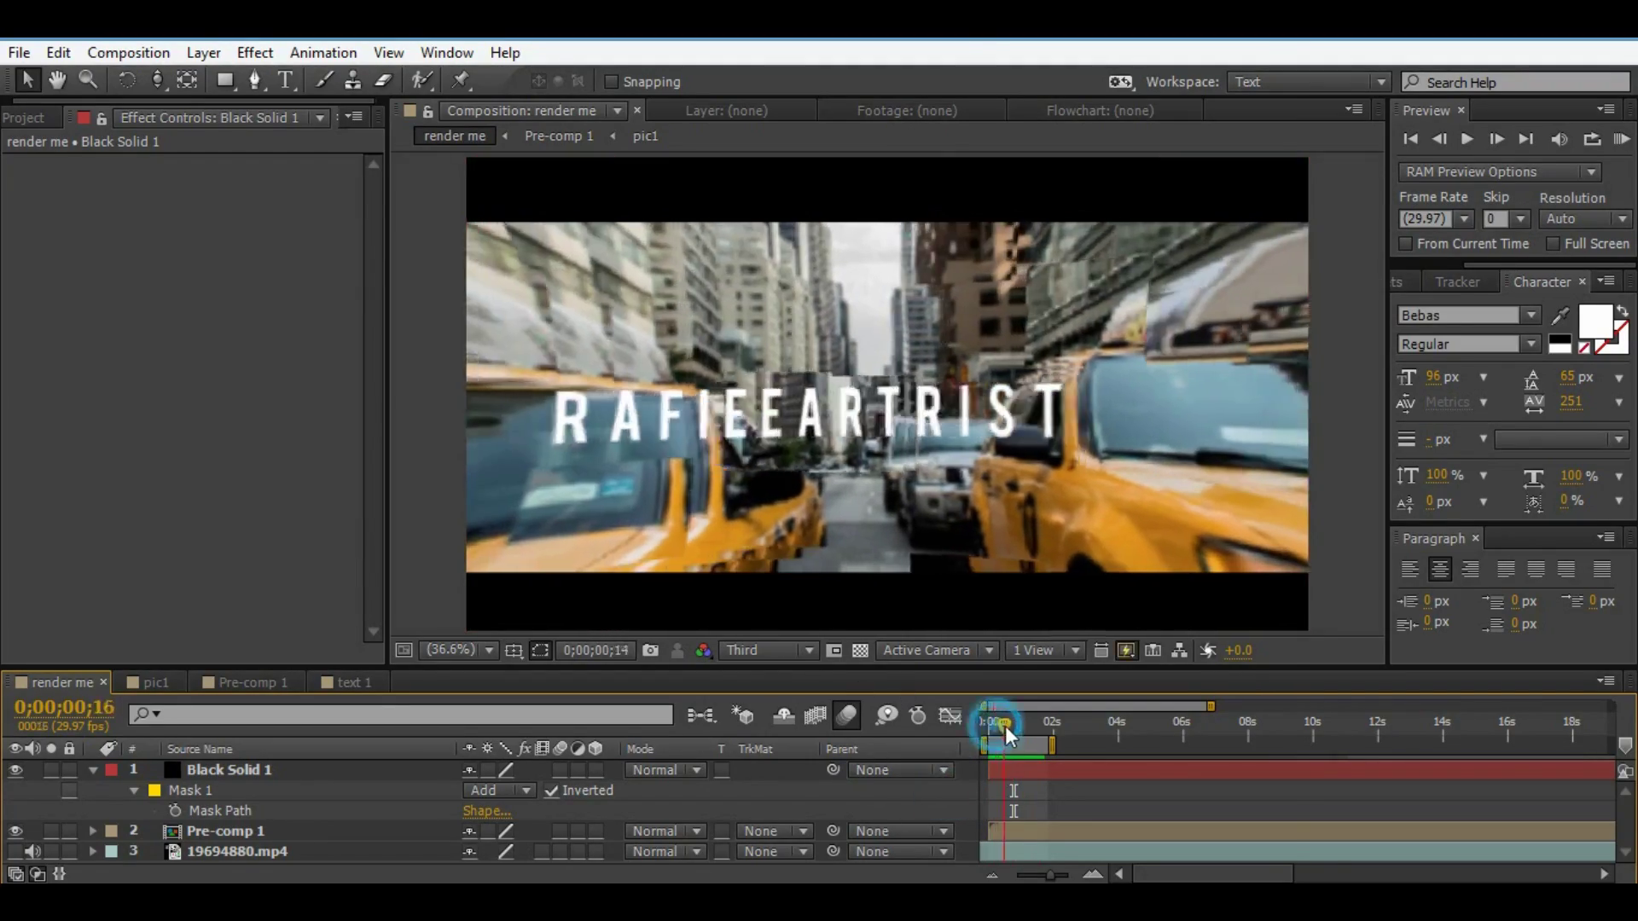